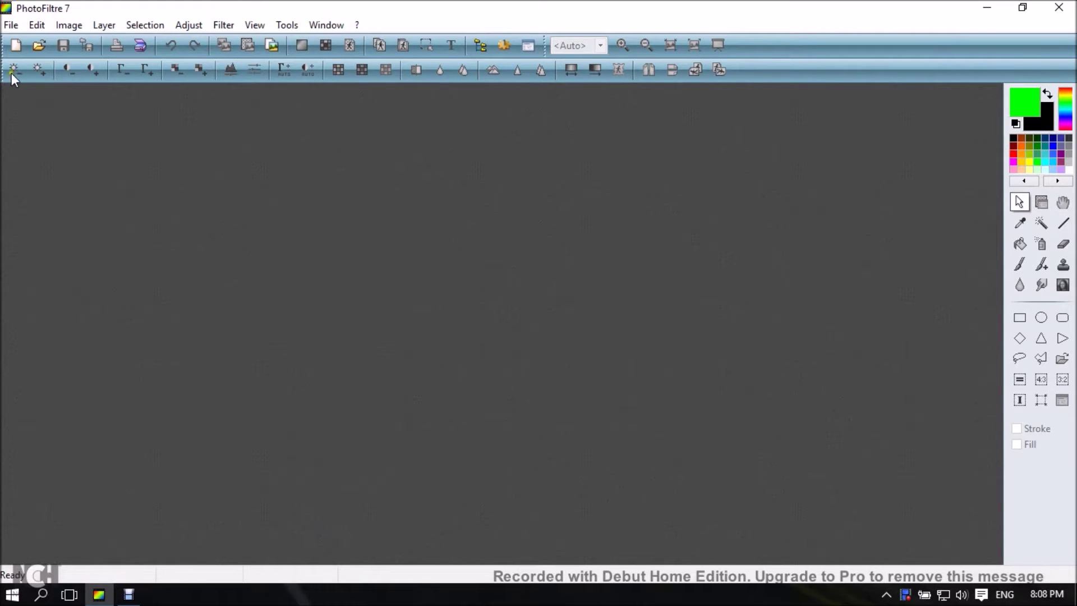
# Open the locomotive photo 1224_281209_240000000.jpg from the Reduced Size Pics for Upload folder.
pyautogui.click(40, 47)
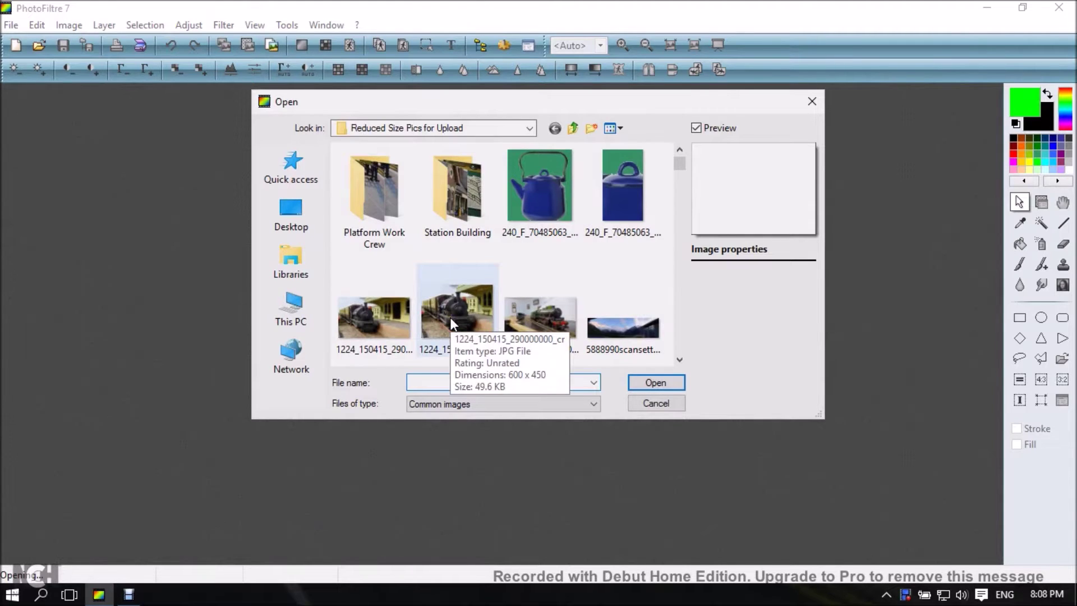
pyautogui.doubleClick(536, 317)
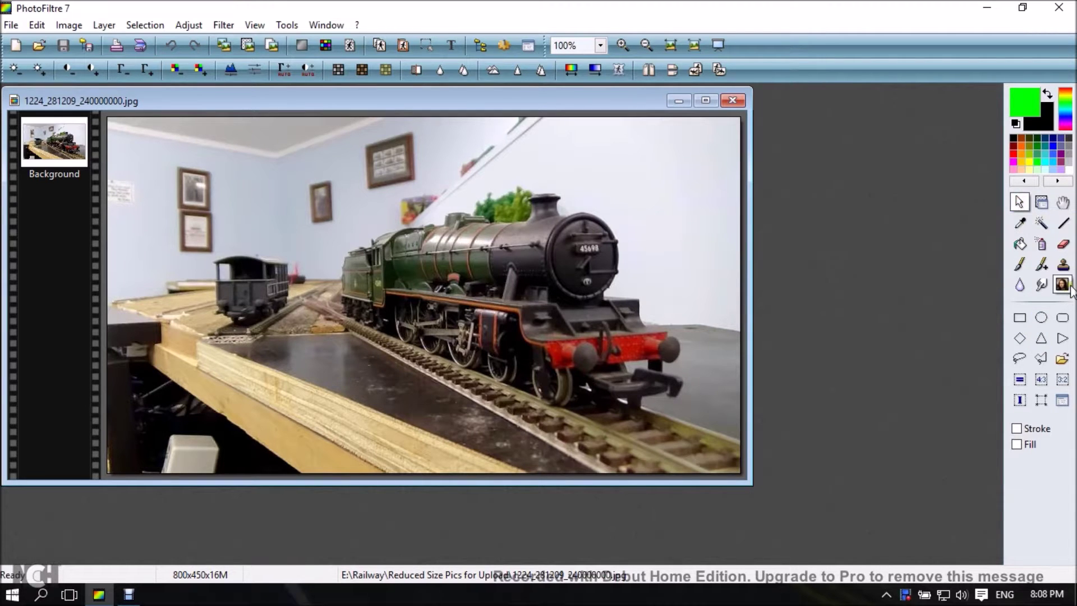
pyautogui.click(1063, 265)
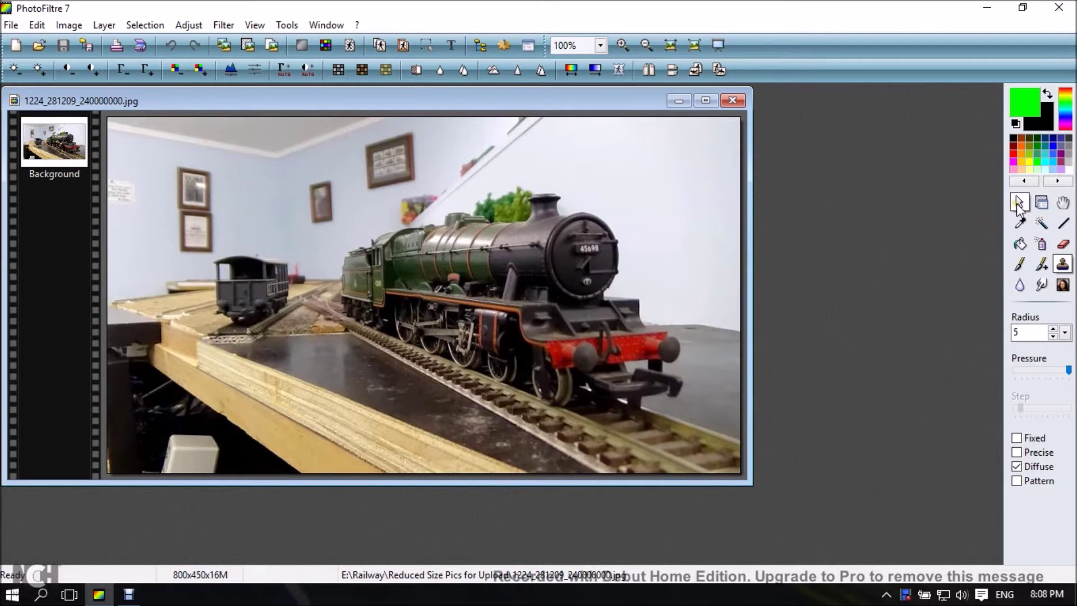
pyautogui.click(1017, 203)
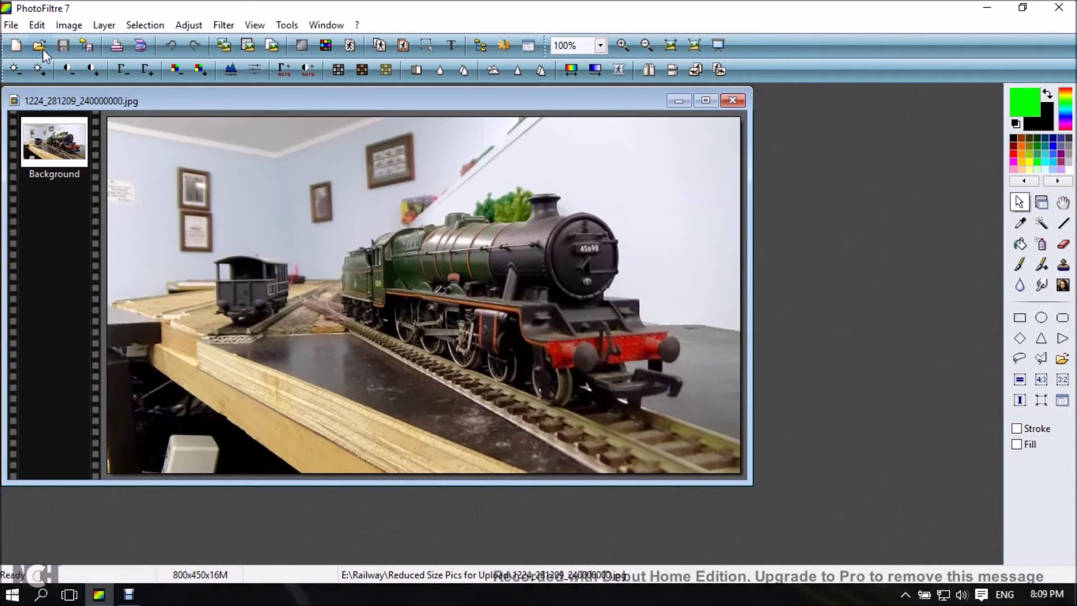
# Show the Image size in inches (11.11 × 6.25 at 72 pixels/inch), keeping 800×450 pixels.
pyautogui.click(63, 25)
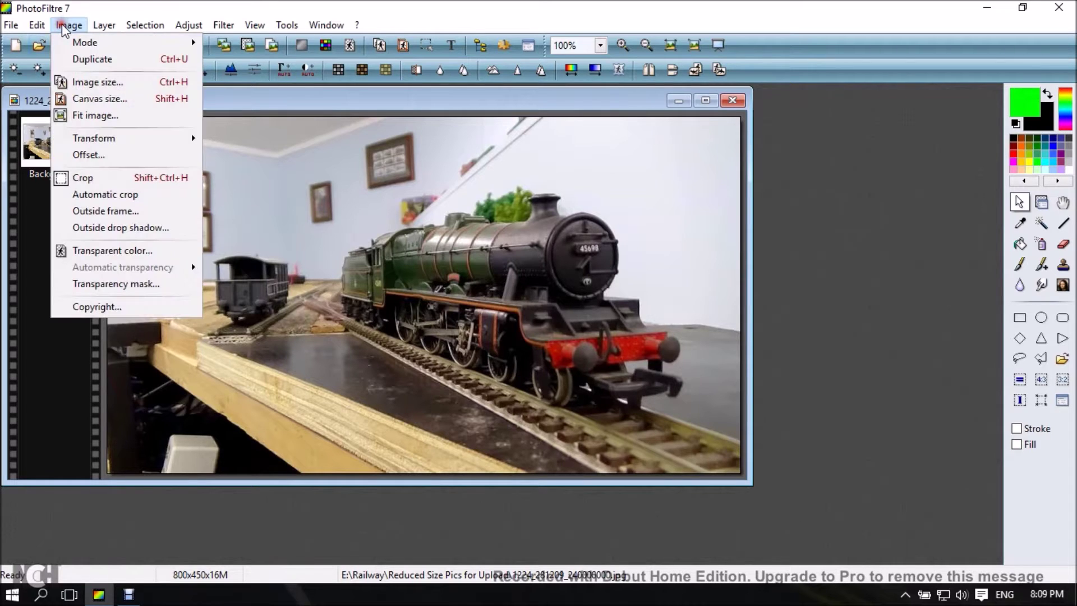
pyautogui.click(90, 82)
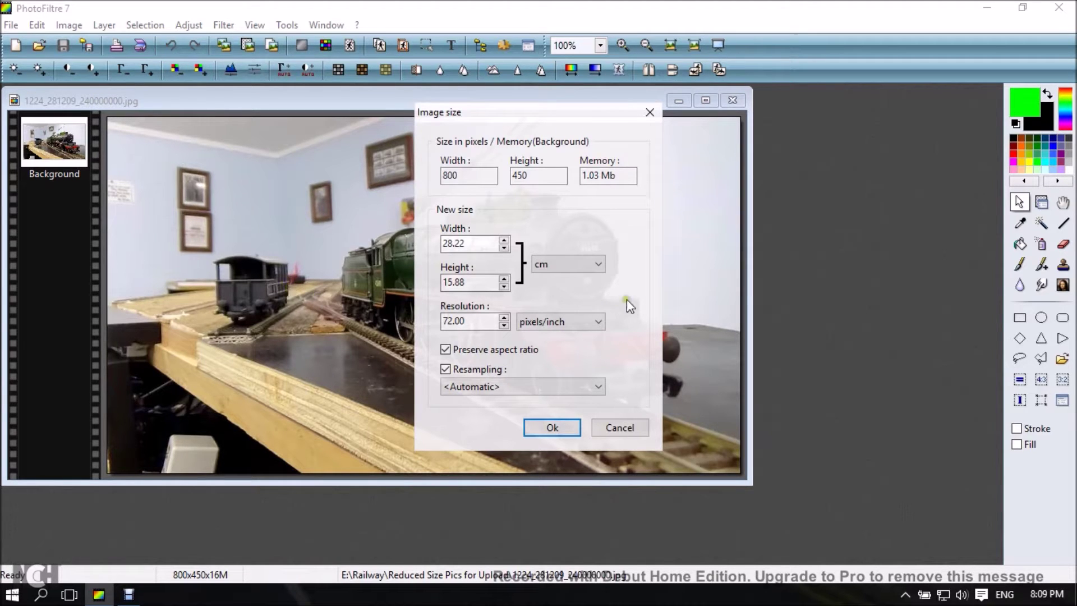
pyautogui.click(600, 265)
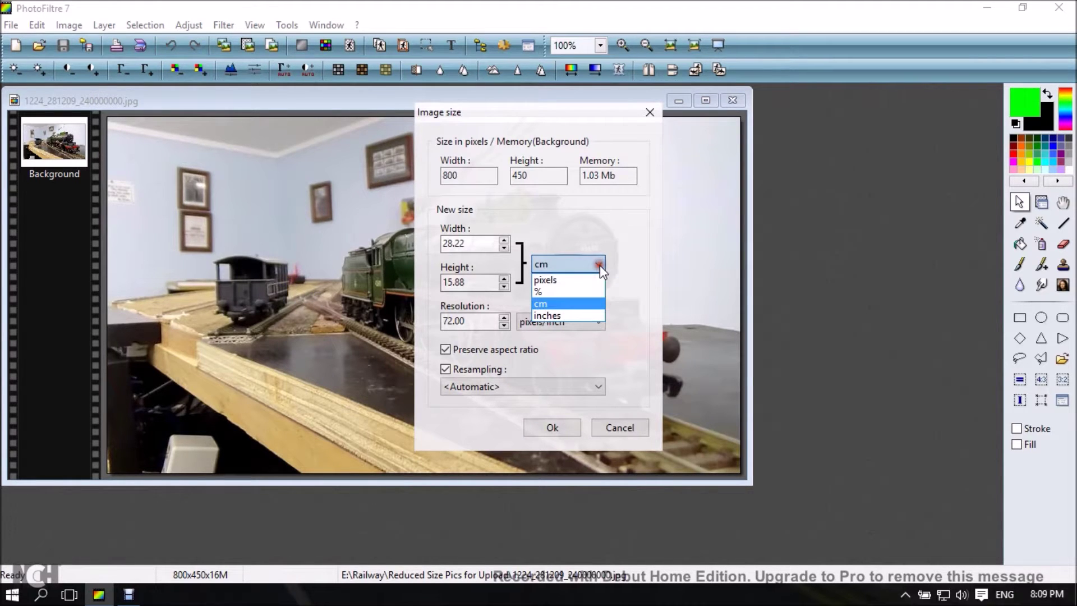
pyautogui.click(572, 316)
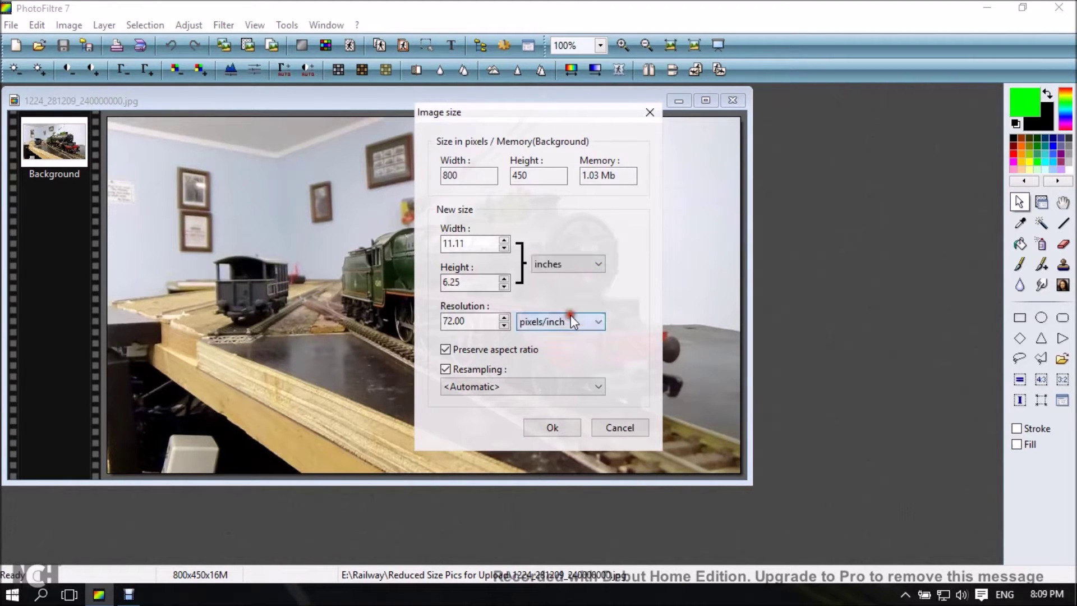
pyautogui.click(553, 428)
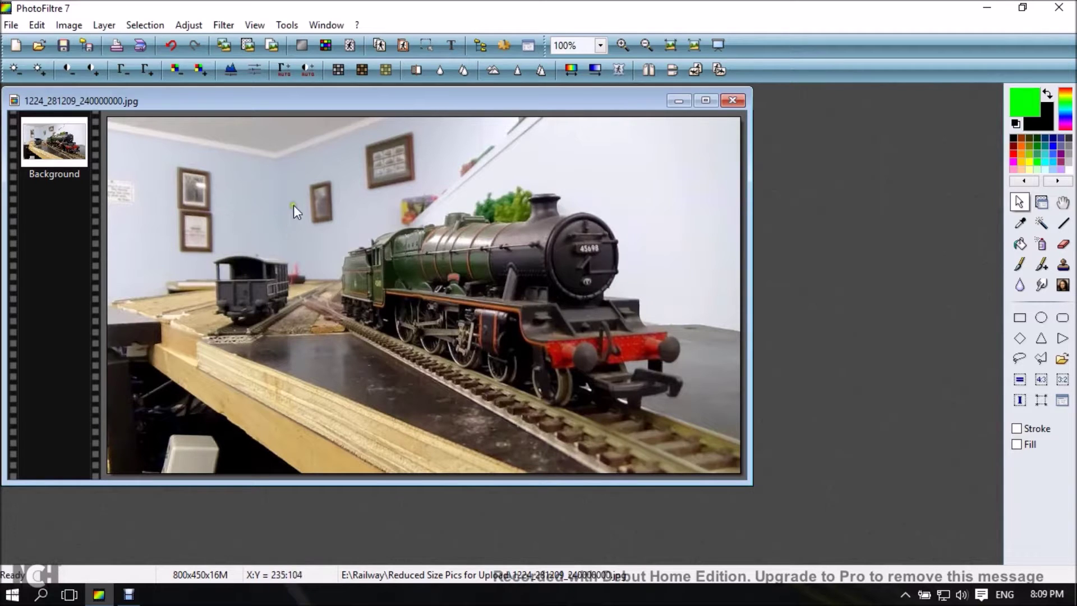
# Raise then lower contrast and gamma twice each, then boost saturation twice.
pyautogui.click(96, 68)
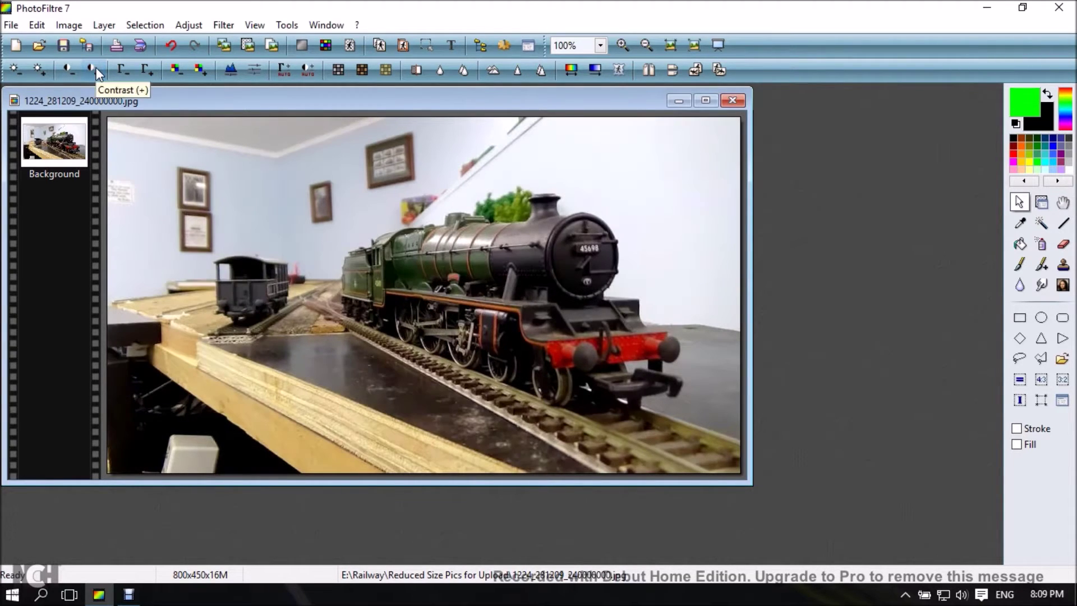
pyautogui.click(96, 67)
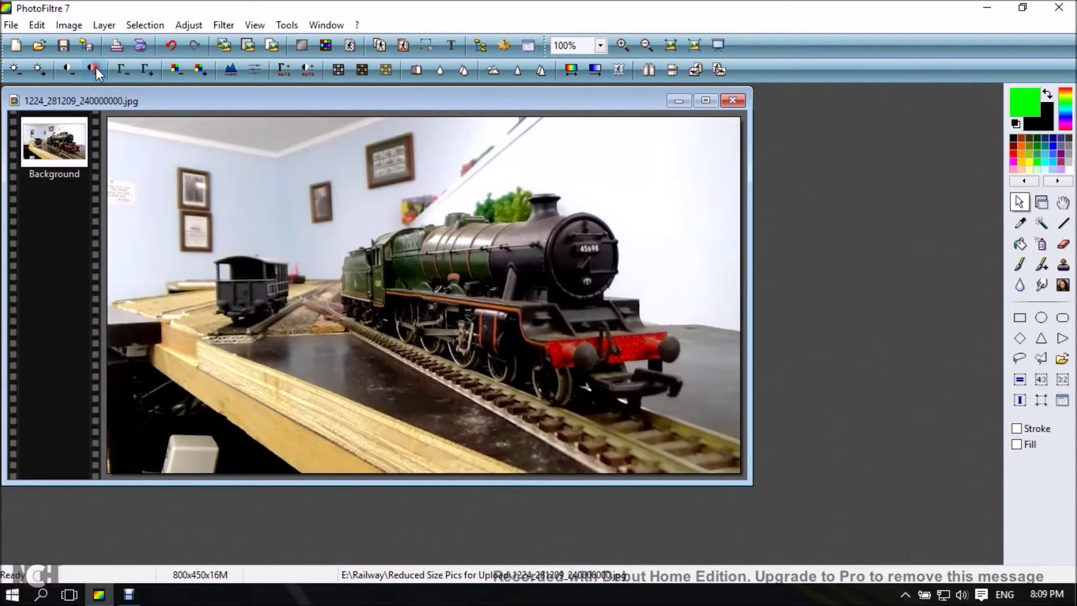
pyautogui.click(68, 72)
pyautogui.click(67, 71)
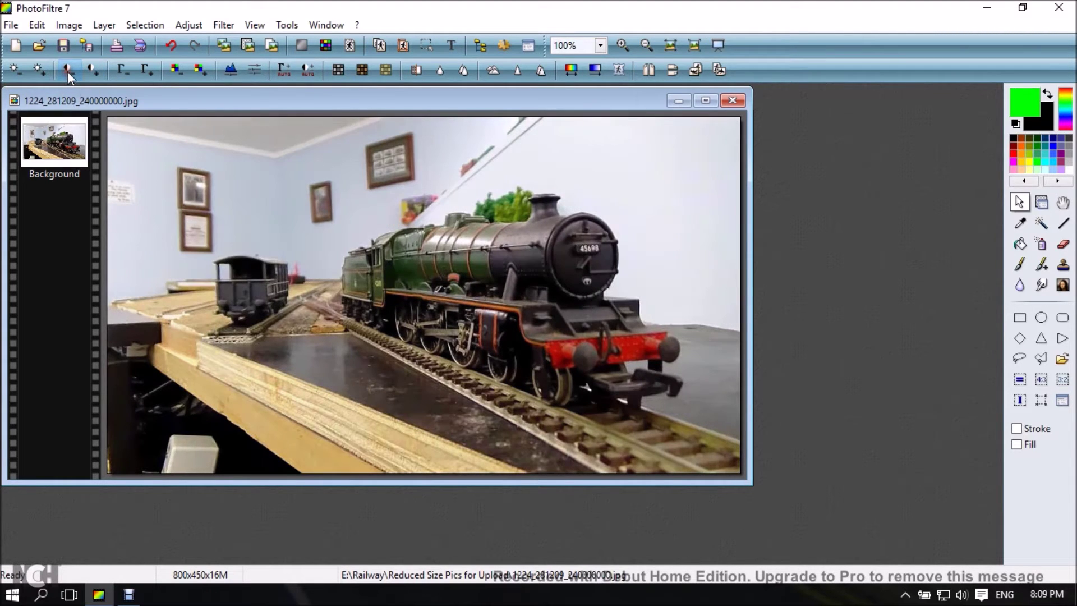
pyautogui.click(147, 72)
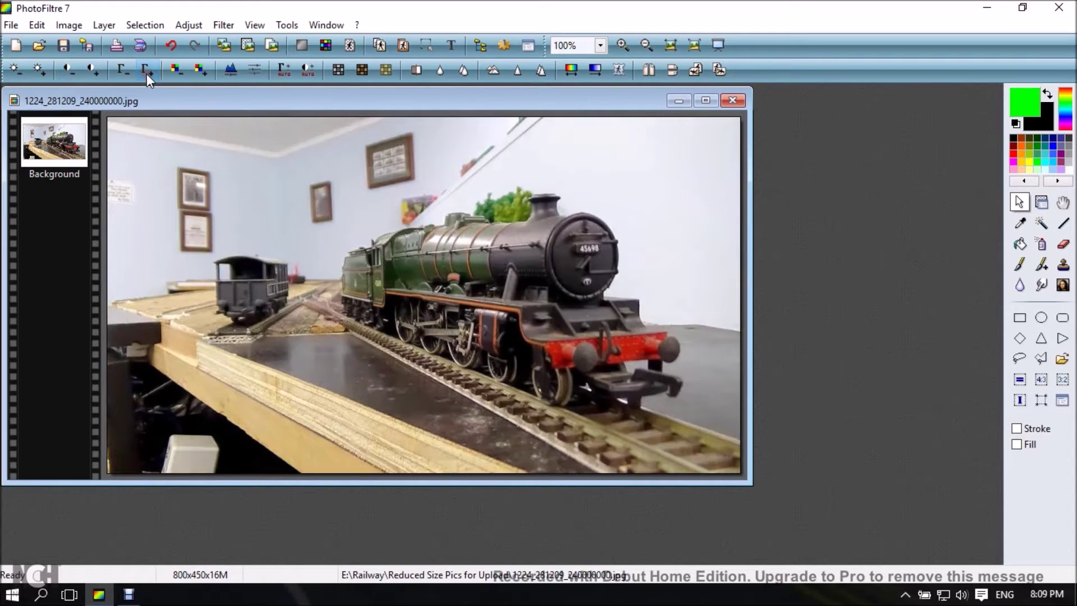
pyautogui.click(146, 73)
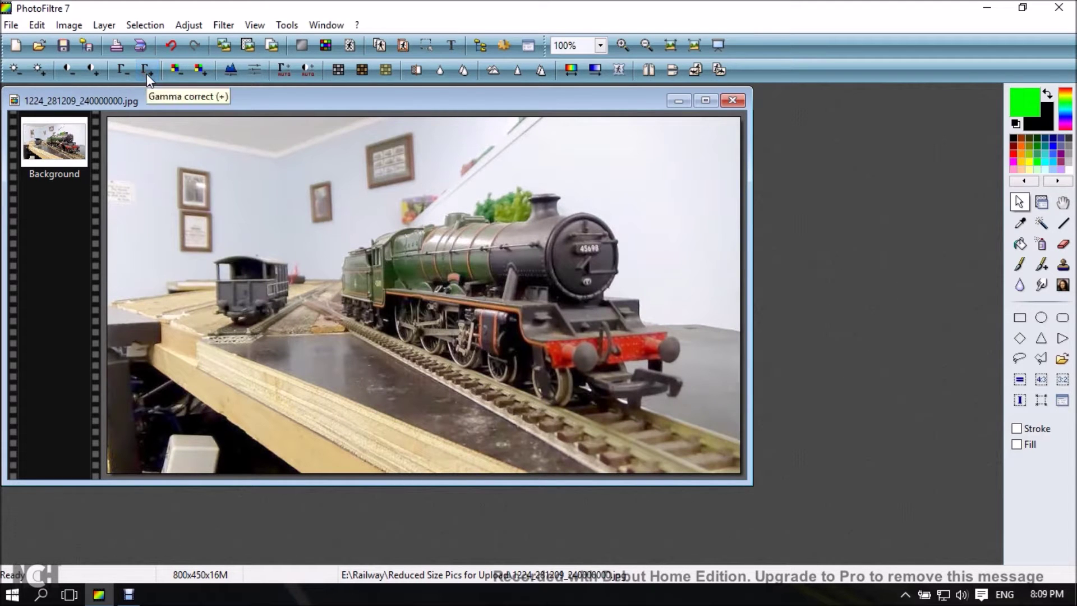
pyautogui.click(121, 67)
pyautogui.click(121, 67)
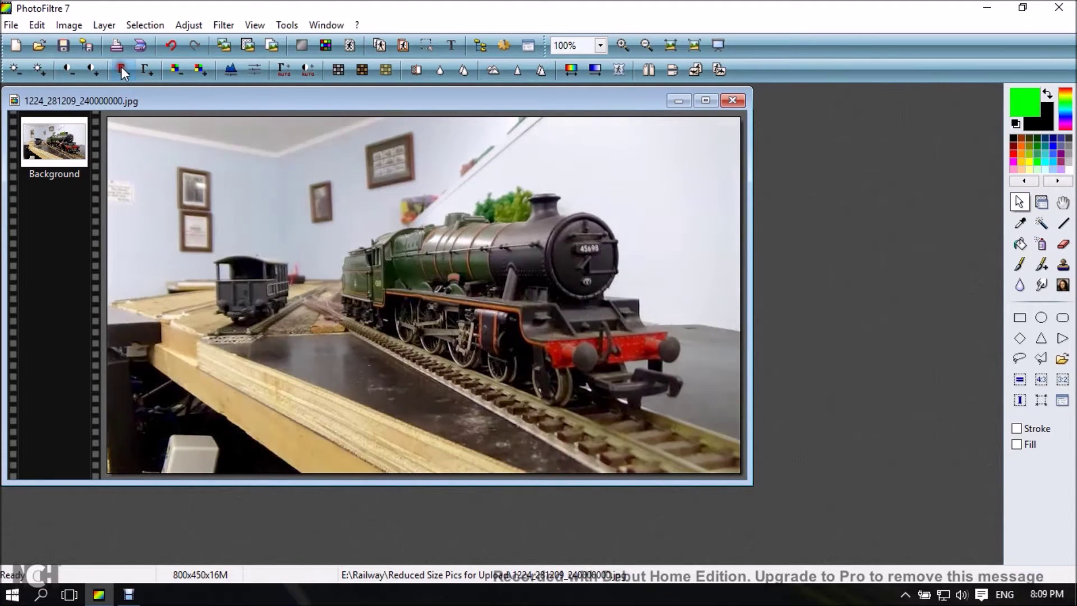
pyautogui.click(202, 66)
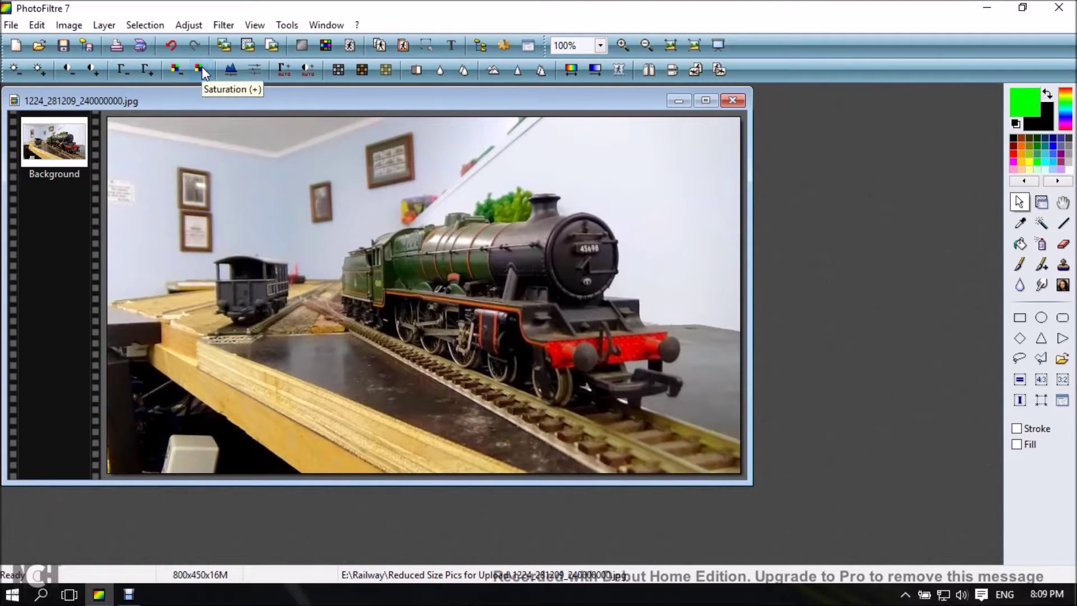
pyautogui.click(202, 66)
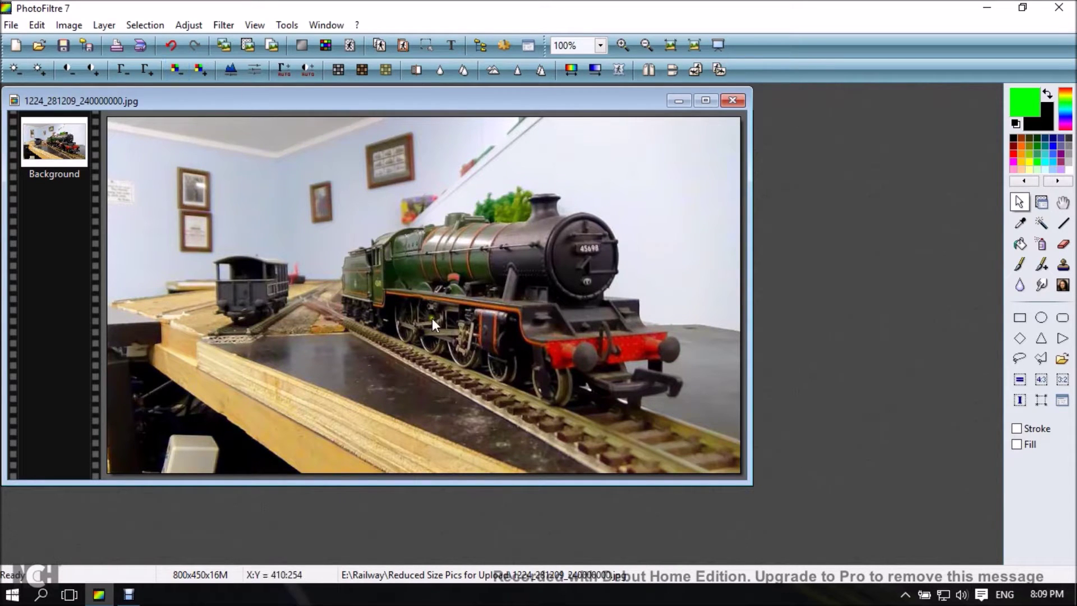
# Try a grayscale conversion on the locomotive photo, then undo it.
pyautogui.click(220, 28)
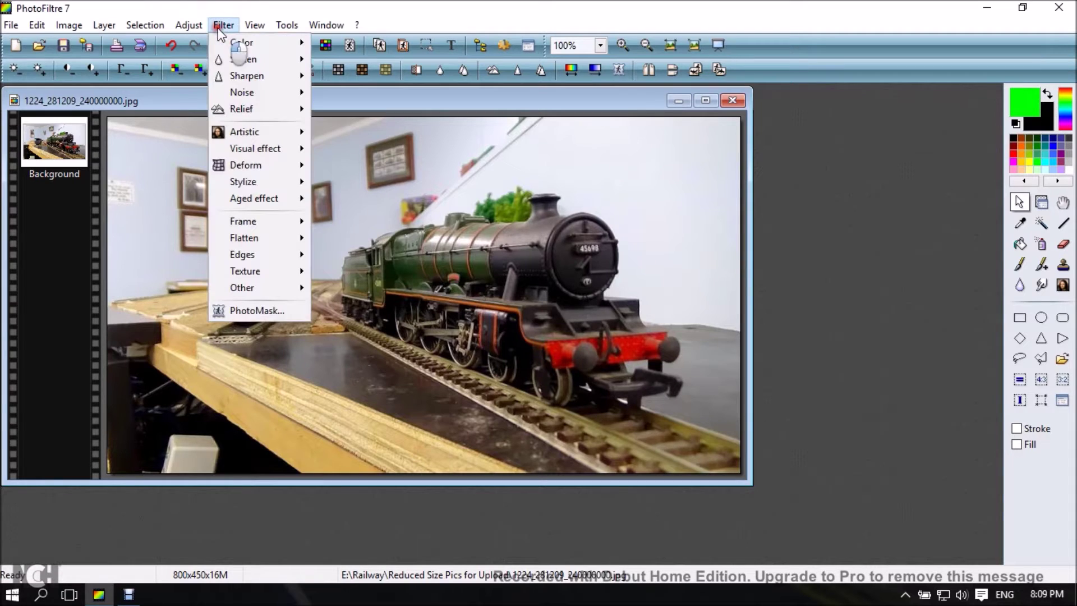
pyautogui.moveTo(232, 42)
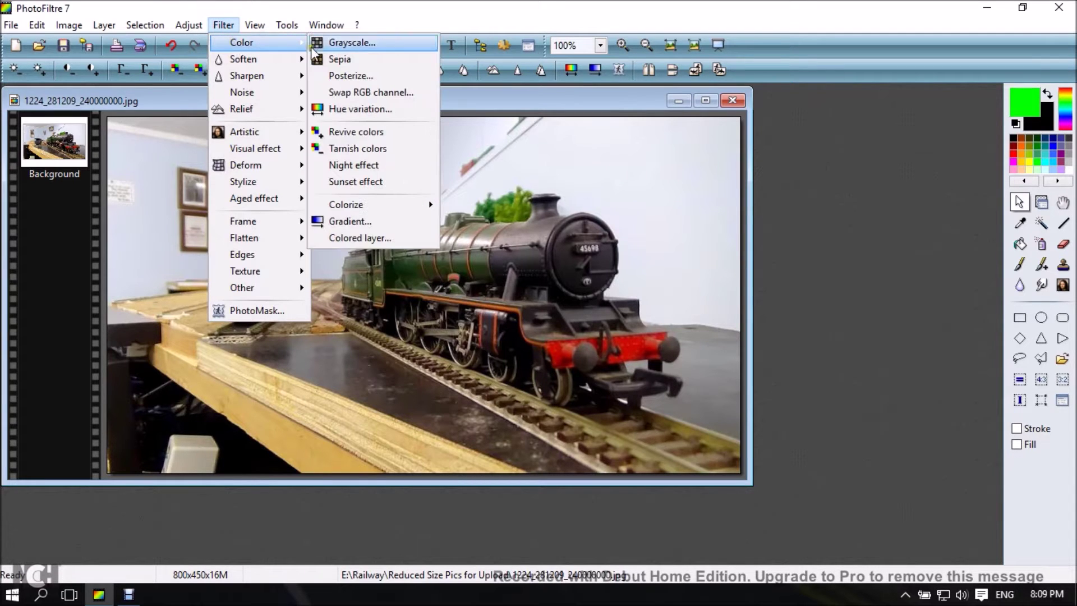
pyautogui.click(359, 42)
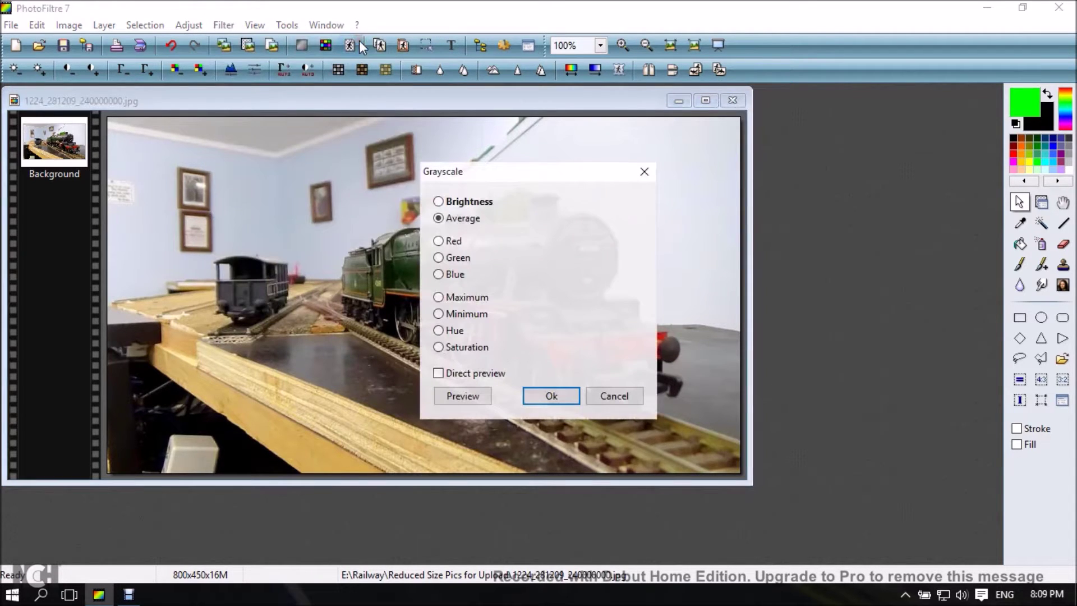
pyautogui.click(543, 397)
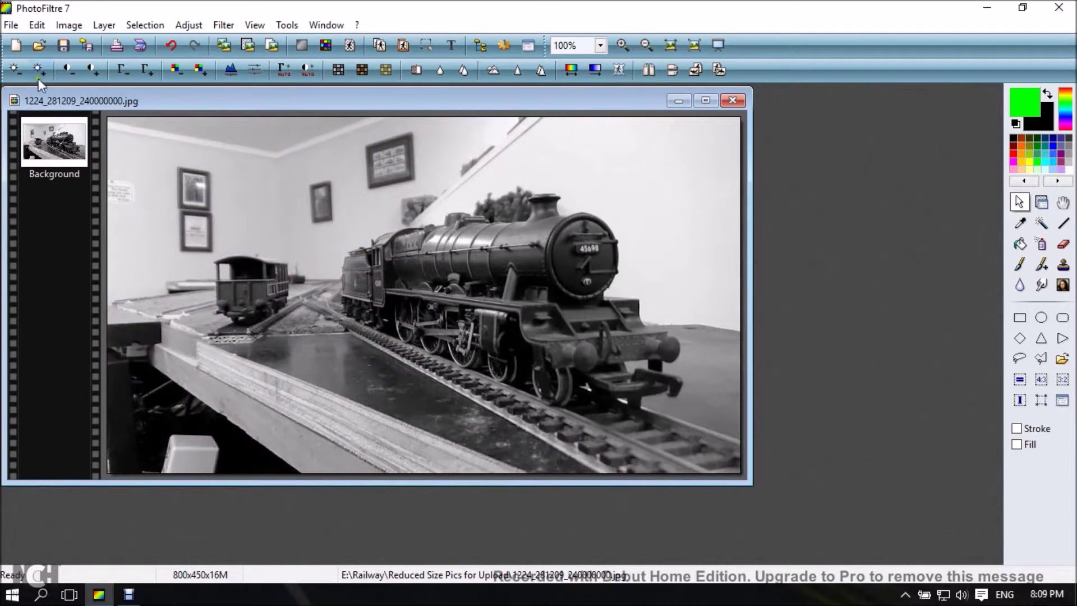
pyautogui.click(173, 46)
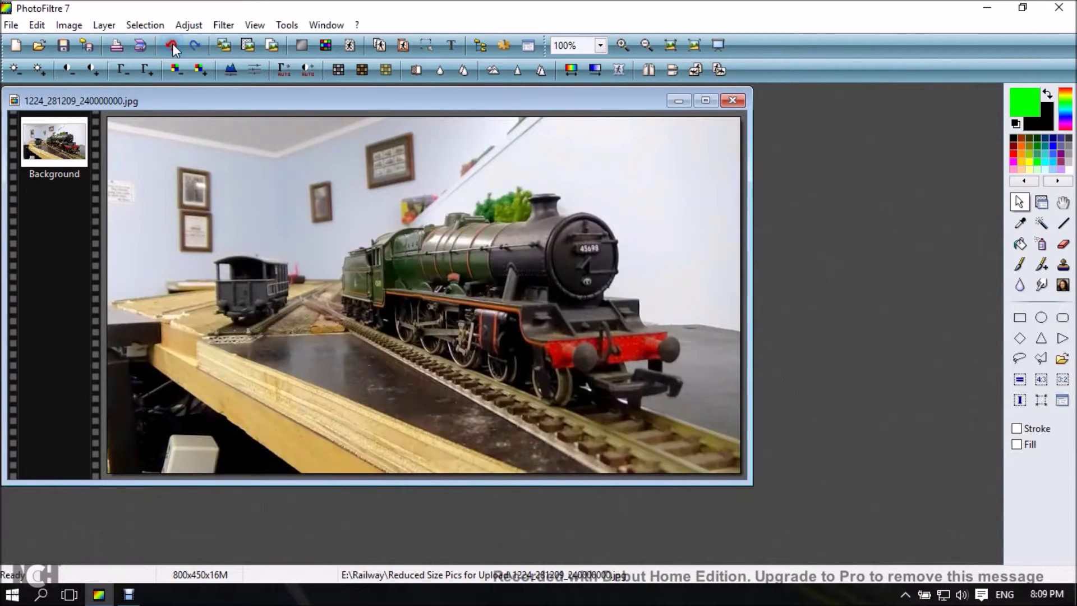
# Apply the Tarnish colors effect to the photo, then undo it.
pyautogui.click(224, 26)
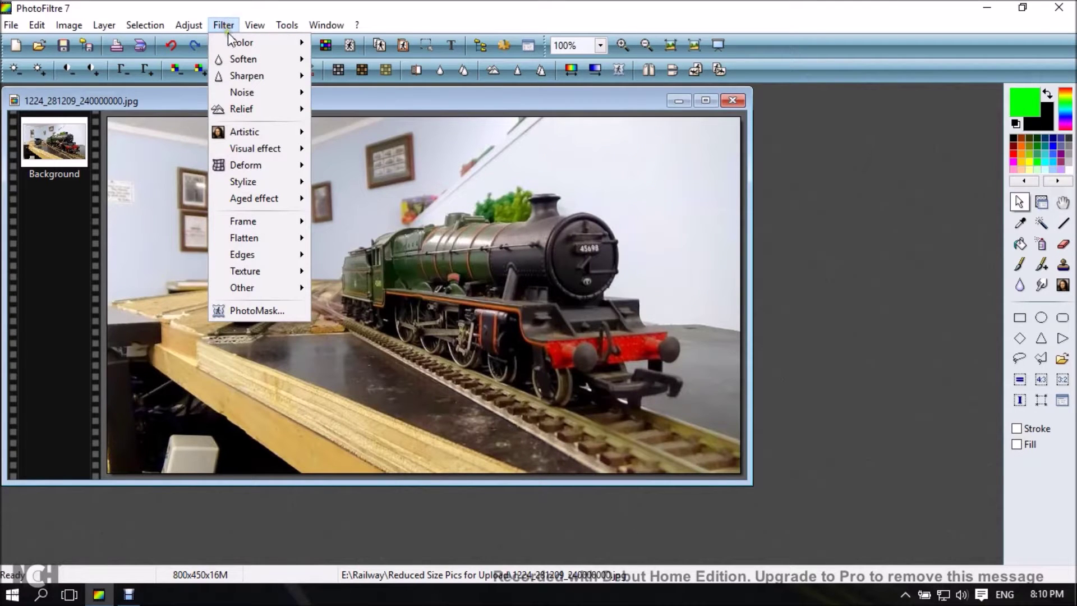
pyautogui.moveTo(243, 40)
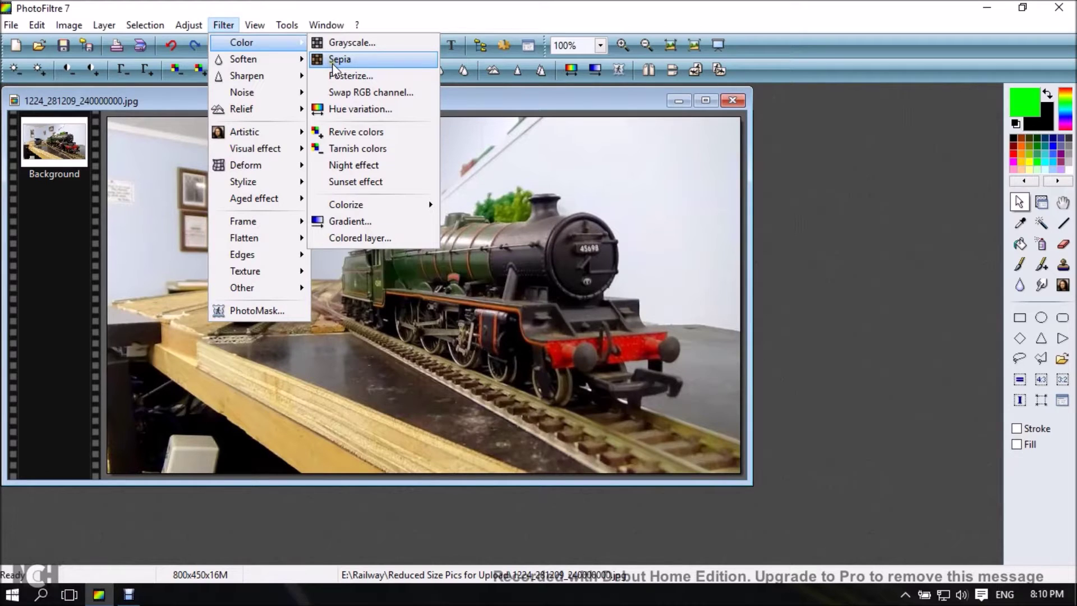
pyautogui.click(347, 149)
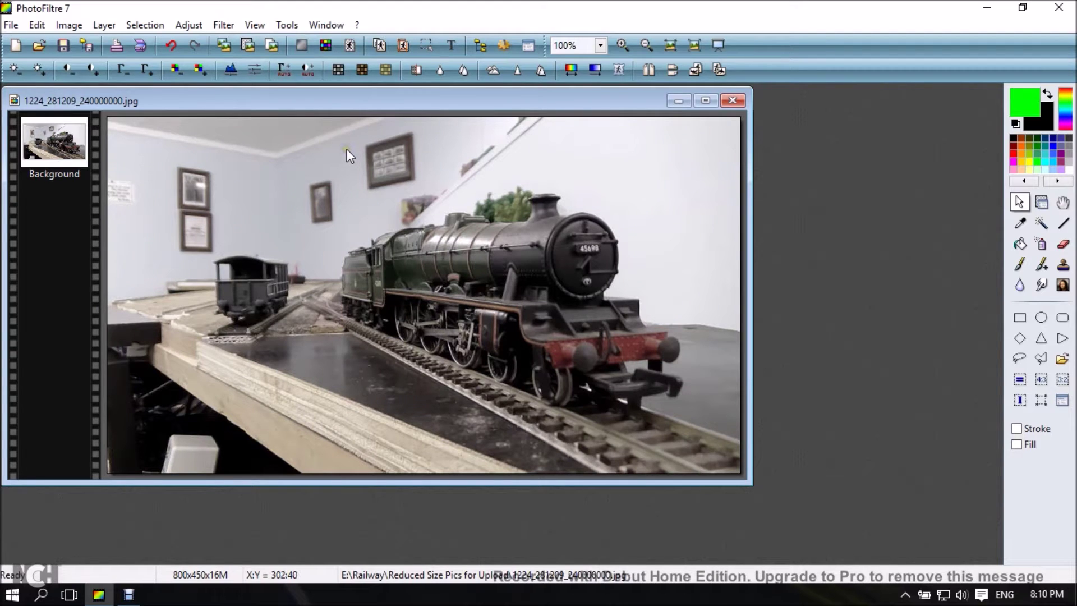
pyautogui.click(178, 47)
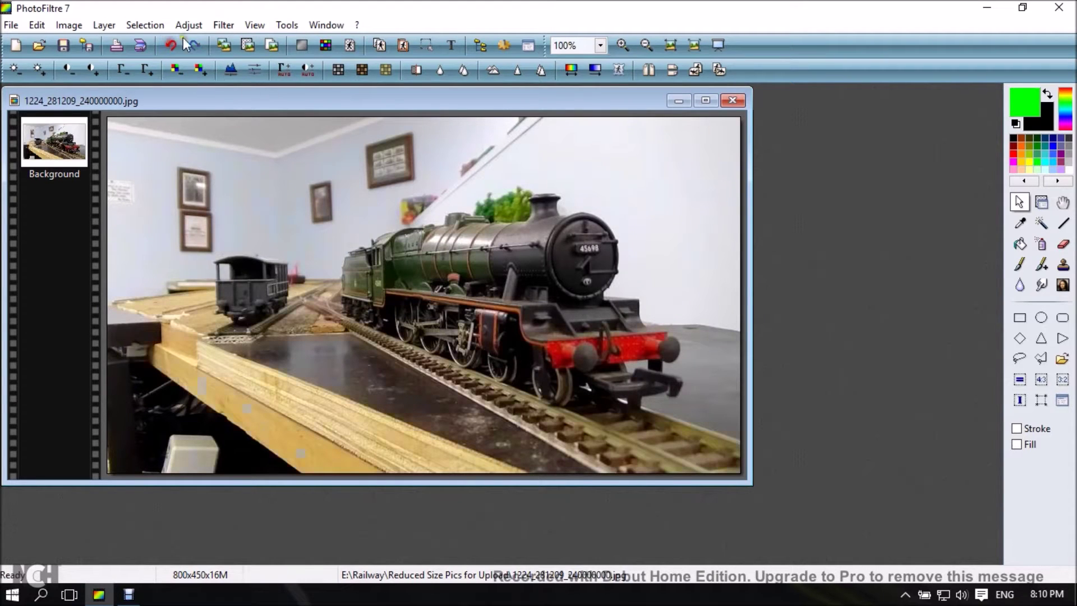
# Tint the whole photo blue with Colorize, then undo the tint.
pyautogui.click(221, 26)
pyautogui.moveTo(246, 71)
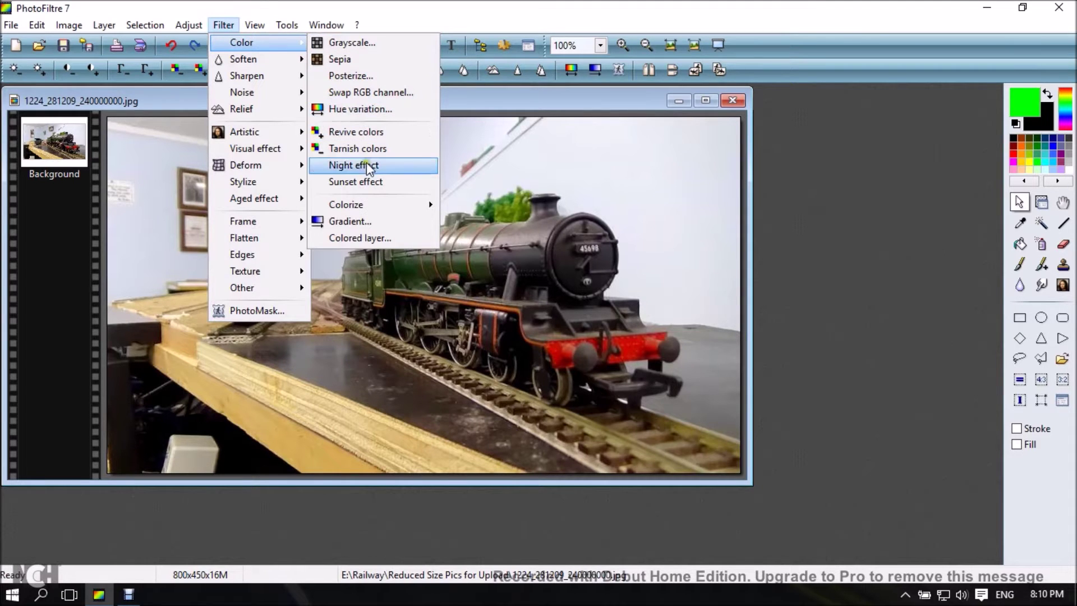
pyautogui.moveTo(379, 208)
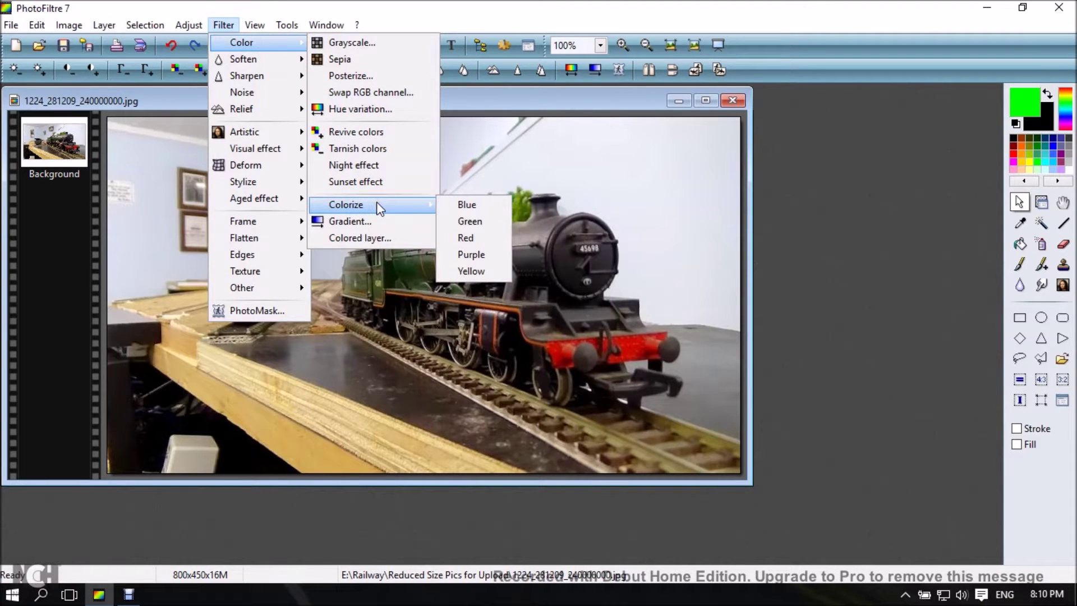
pyautogui.click(466, 204)
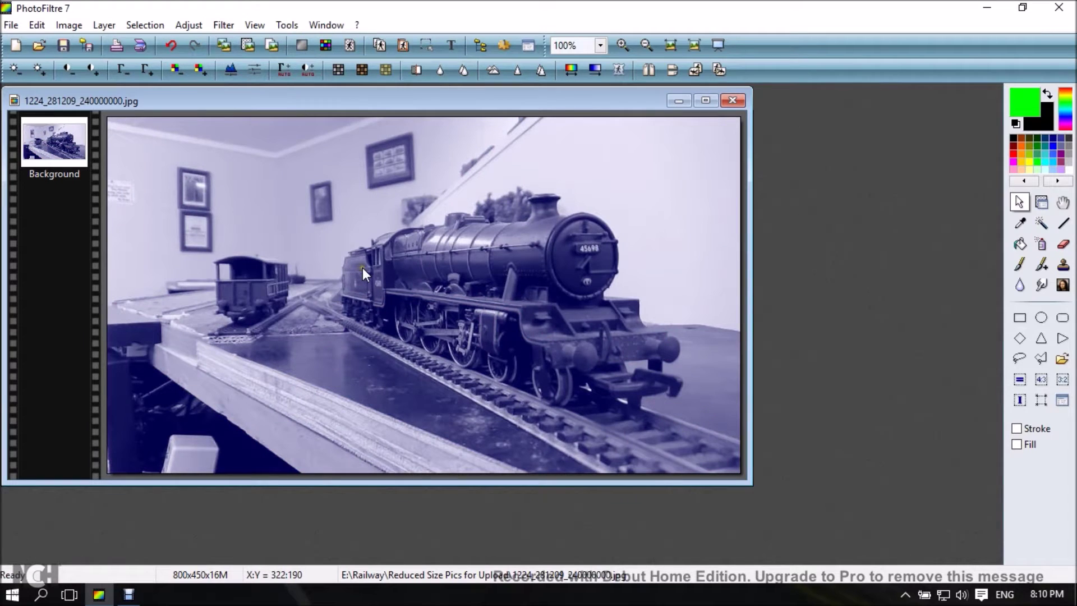
pyautogui.click(169, 47)
# Apply the Artistic Watercolor filter to the photo, then undo it.
pyautogui.click(226, 26)
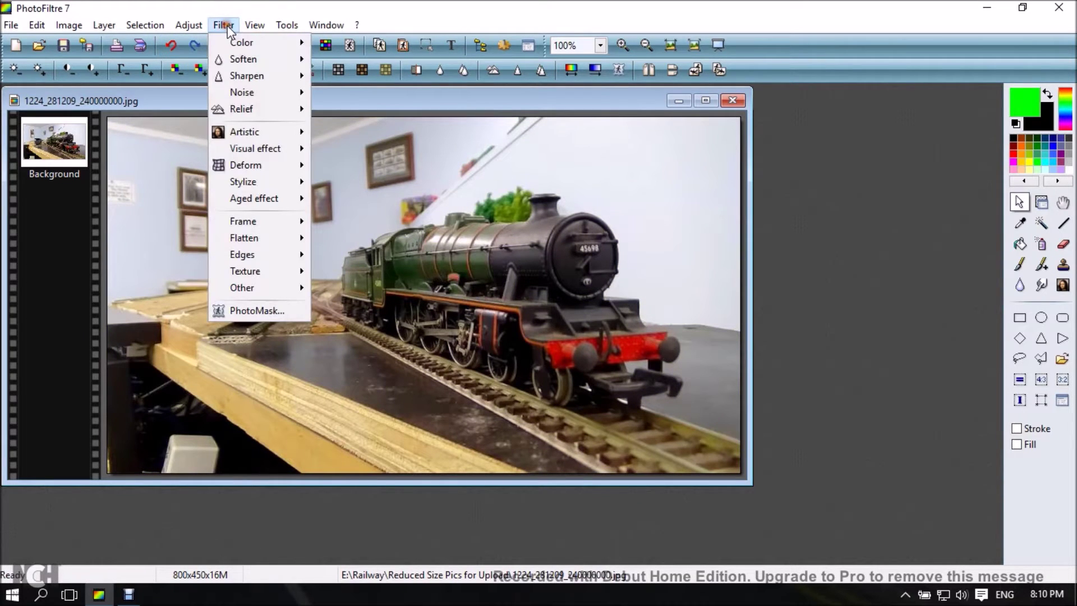
pyautogui.moveTo(241, 129)
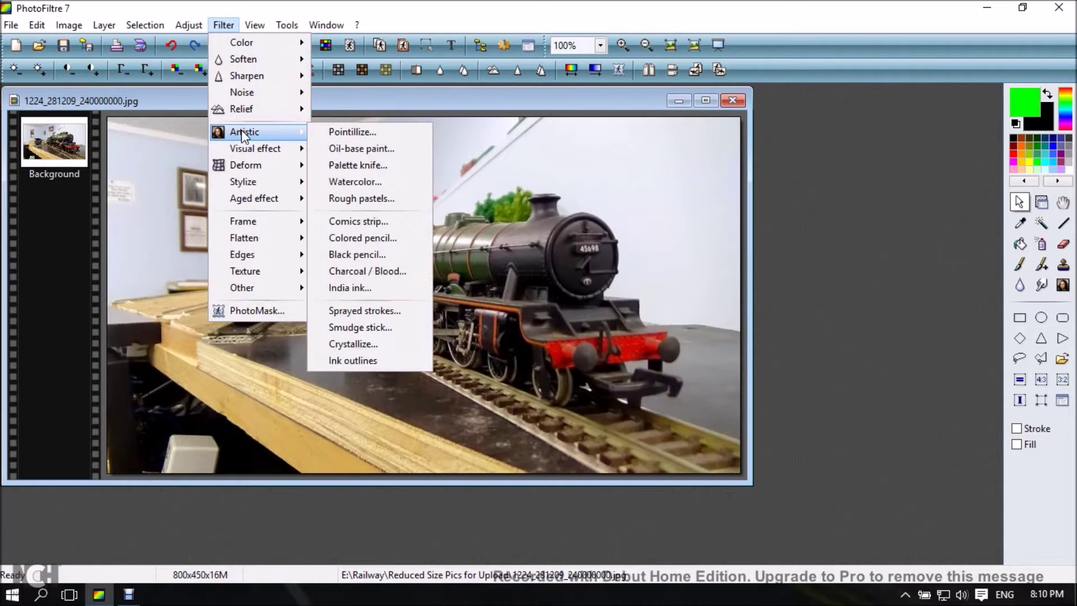
pyautogui.click(365, 183)
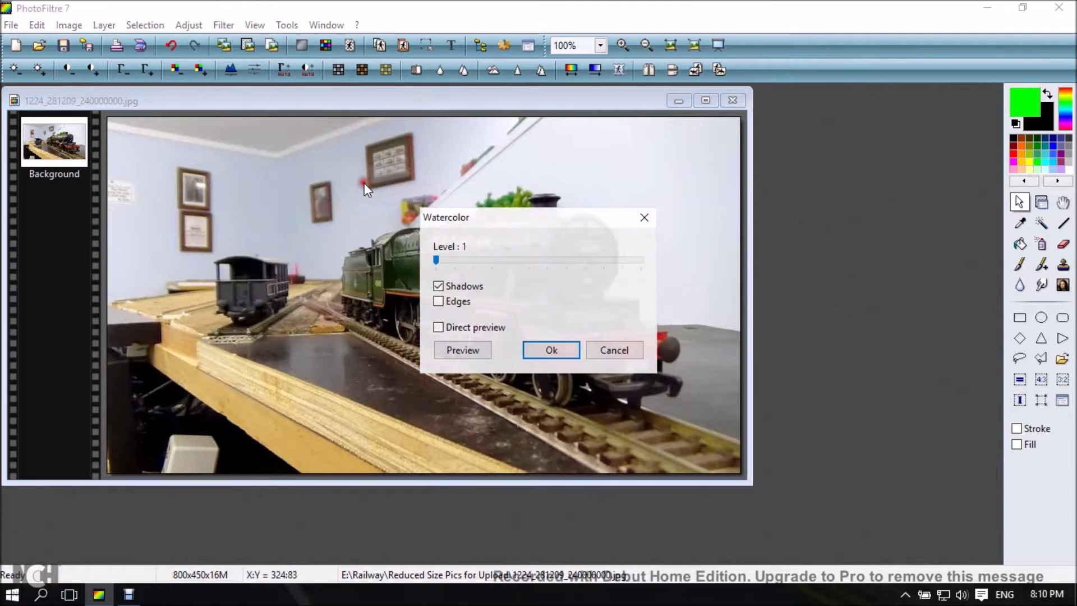
pyautogui.click(567, 348)
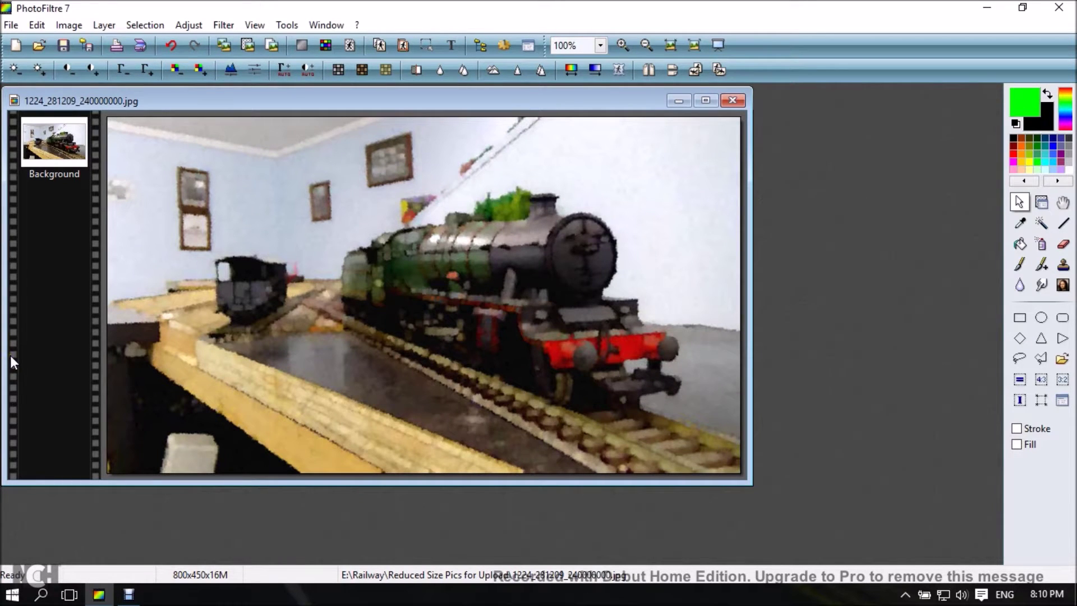
pyautogui.click(171, 46)
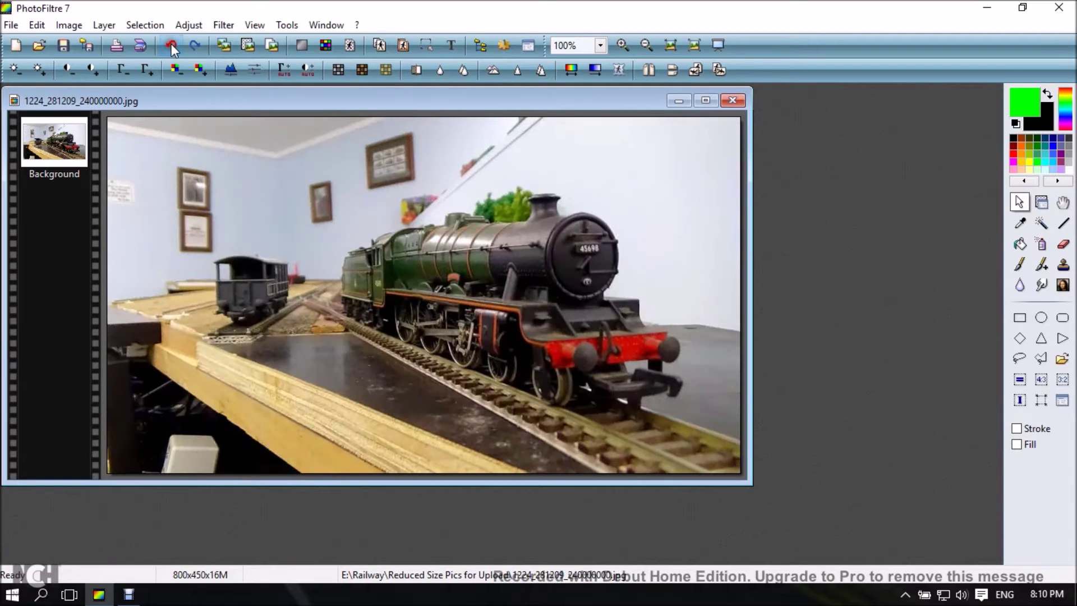
# Apply the Artistic Comics strip filter to the photo, then undo it.
pyautogui.click(223, 26)
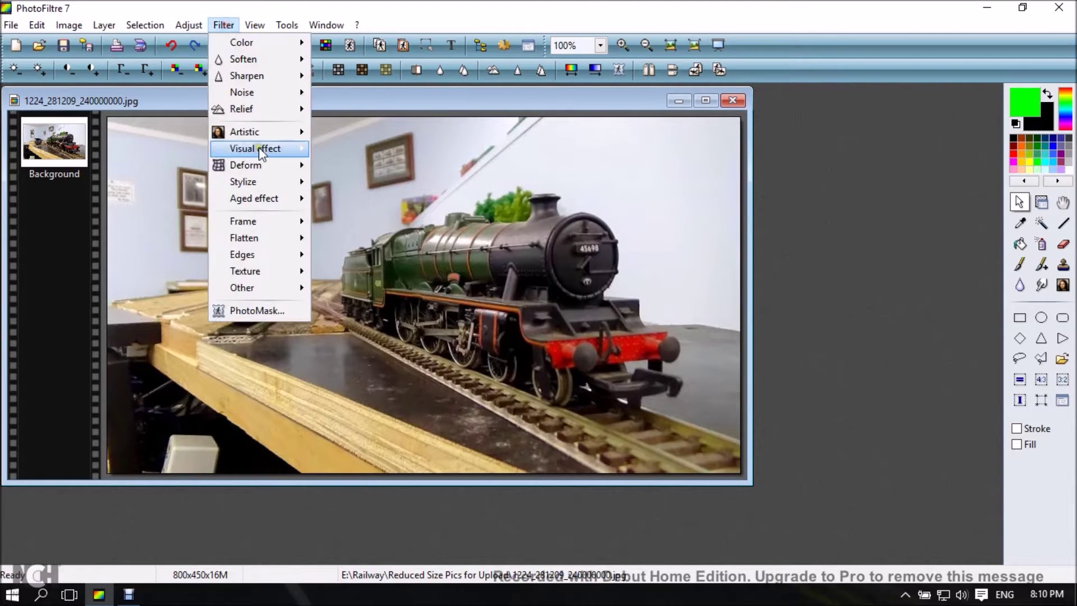
pyautogui.moveTo(281, 133)
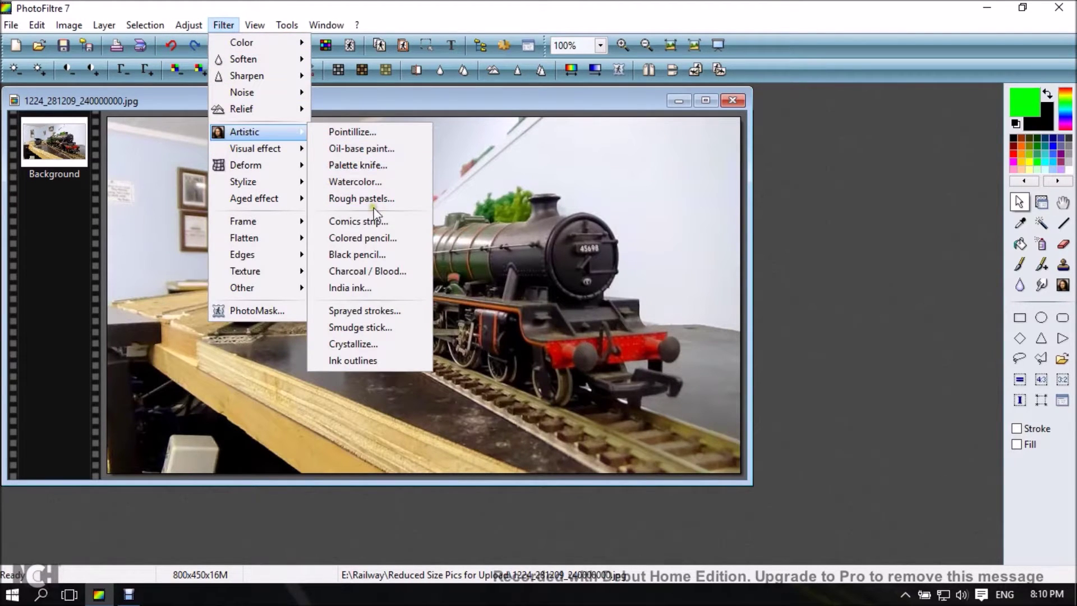
pyautogui.click(366, 221)
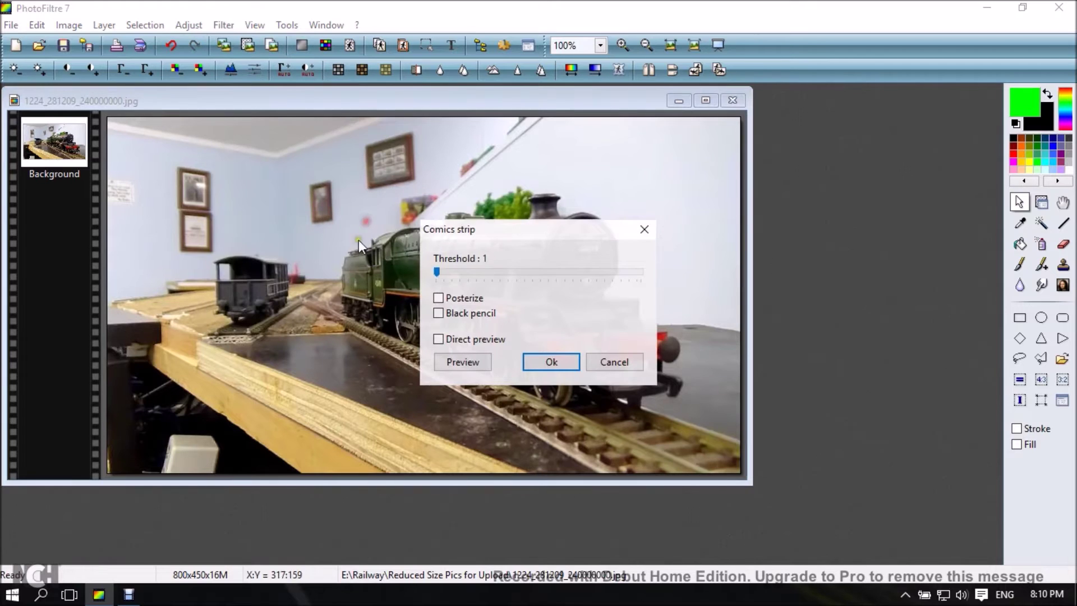
pyautogui.click(563, 362)
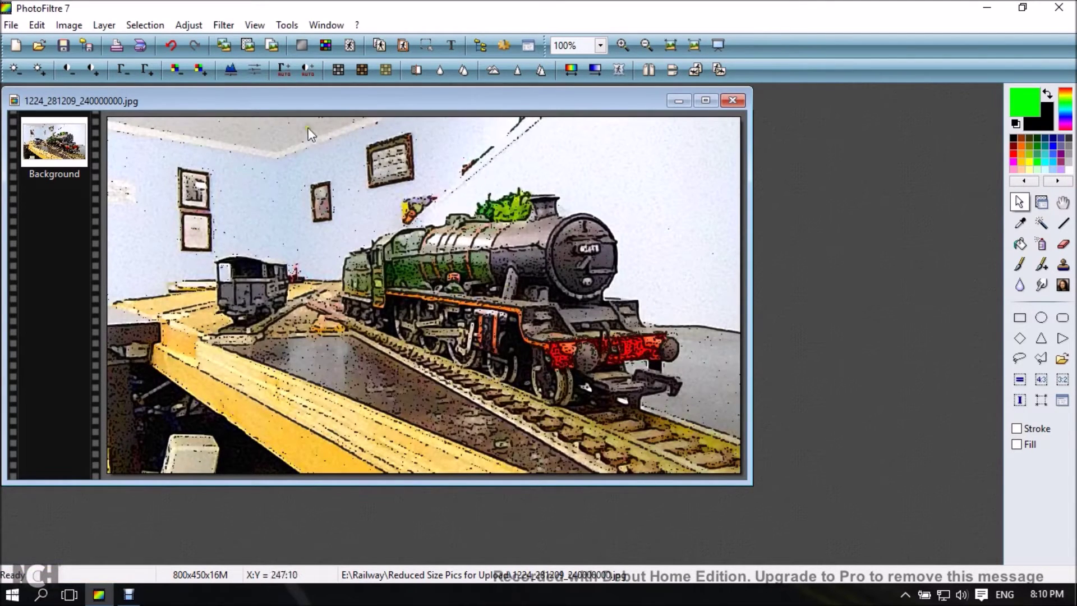
pyautogui.click(172, 45)
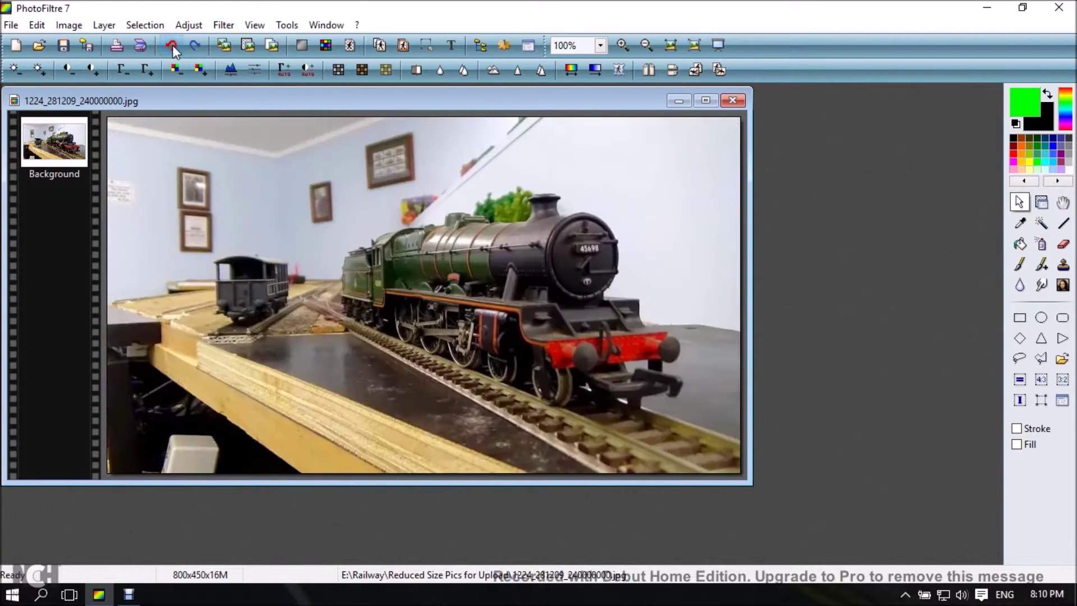
pyautogui.click(222, 25)
pyautogui.moveTo(275, 133)
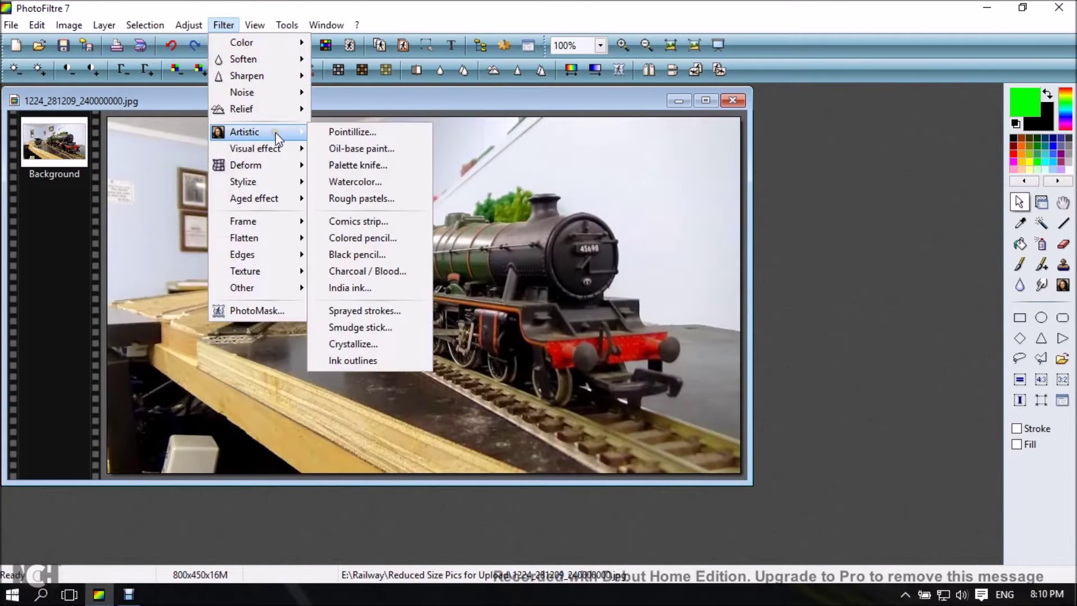
pyautogui.click(360, 224)
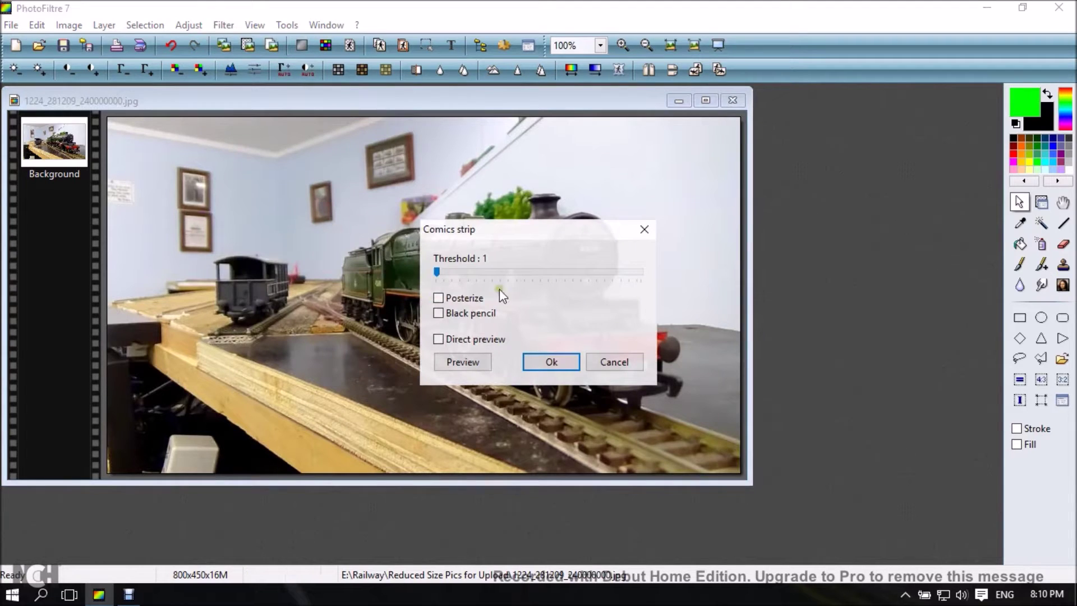
pyautogui.click(440, 273)
pyautogui.moveTo(440, 273); pyautogui.dragTo(456, 274)
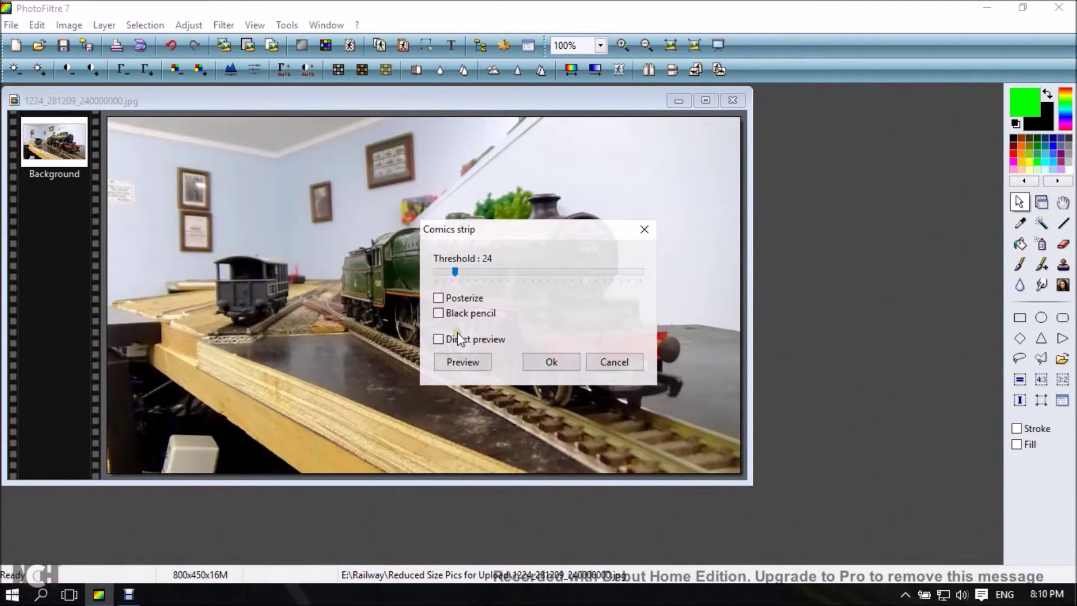
pyautogui.click(438, 314)
pyautogui.click(551, 363)
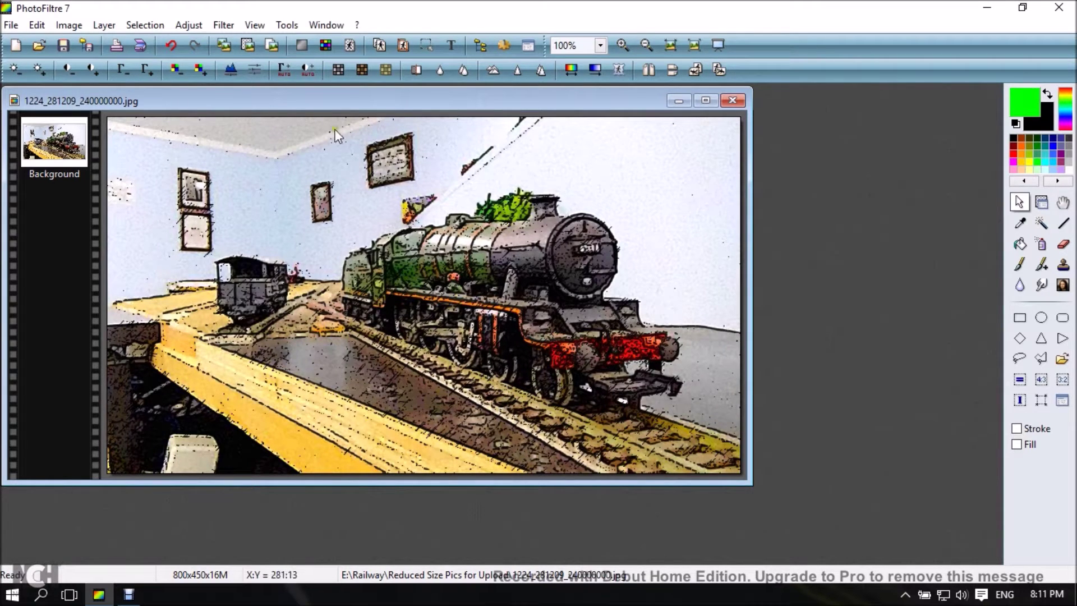
pyautogui.click(172, 49)
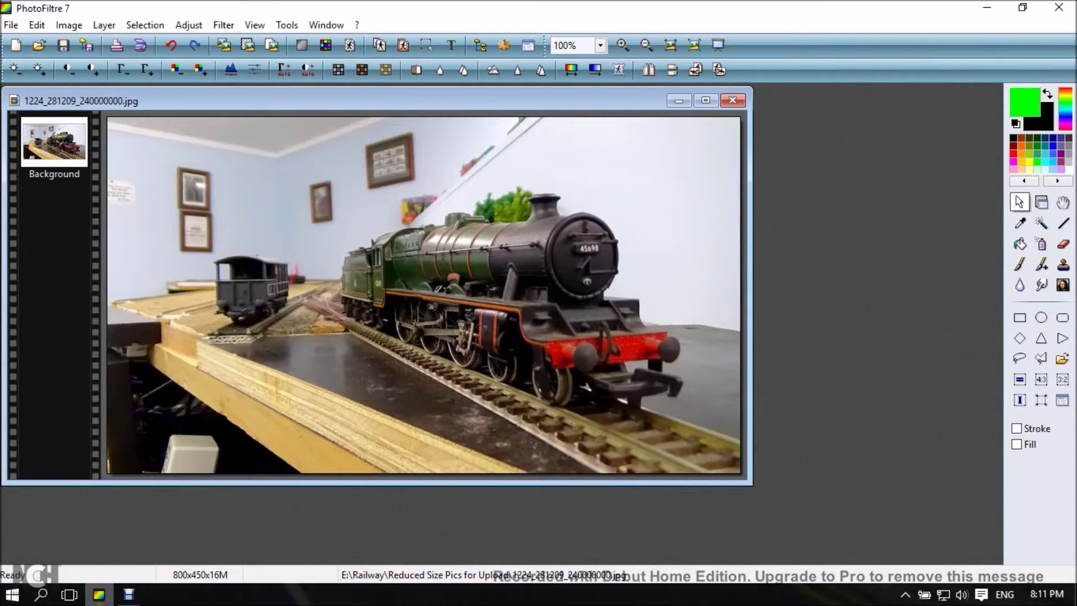
pyautogui.moveTo(99, 594)
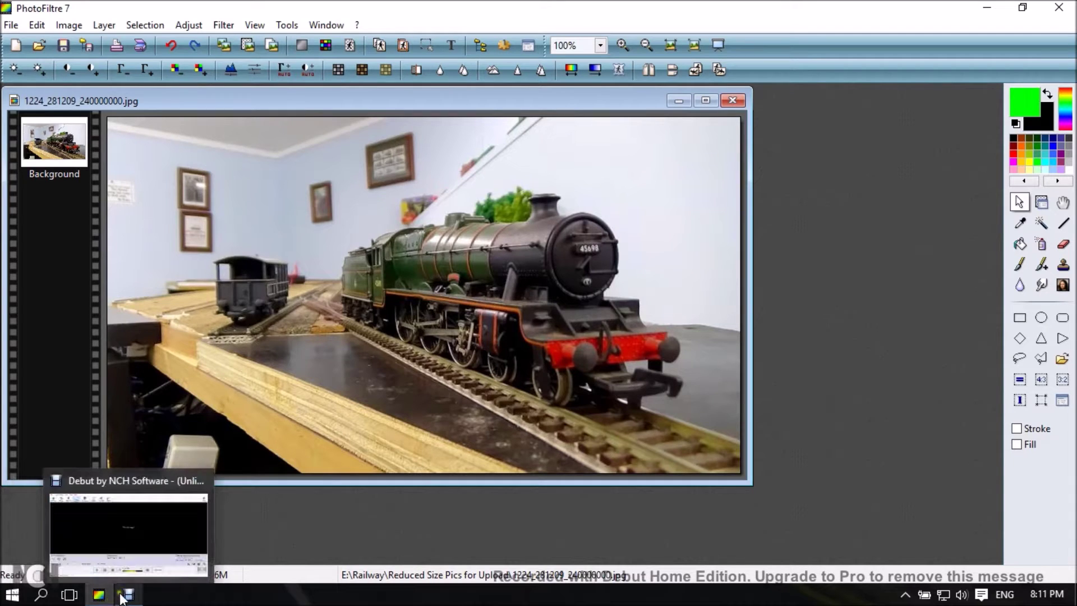
# Close the railway photo unsaved and open BrickOldRounded0021_7_thumblarge.jpg from the Railway > Bricks folder.
pyautogui.click(732, 100)
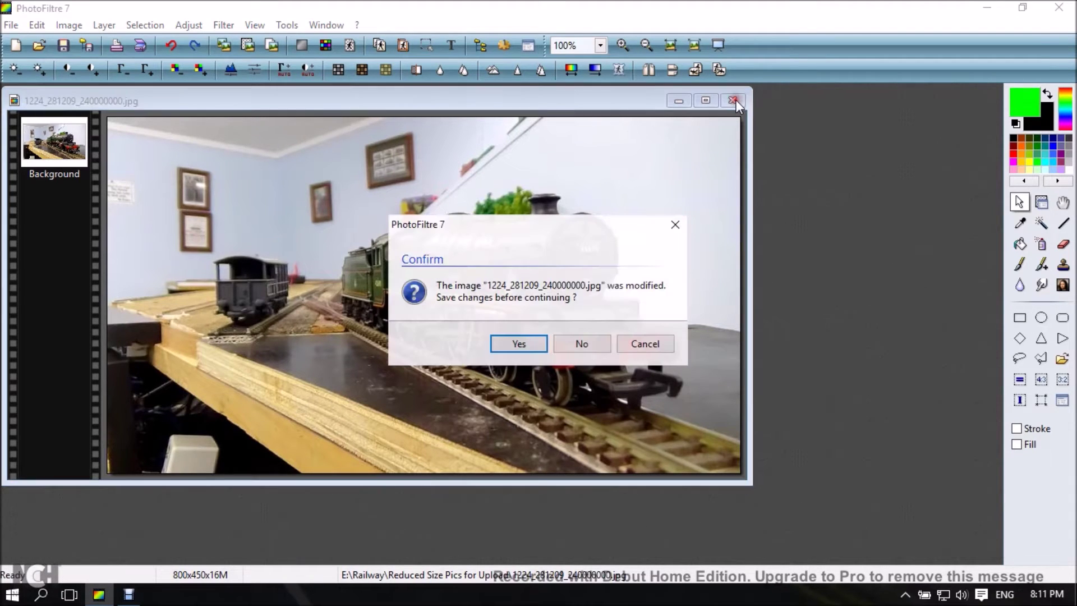
pyautogui.click(582, 343)
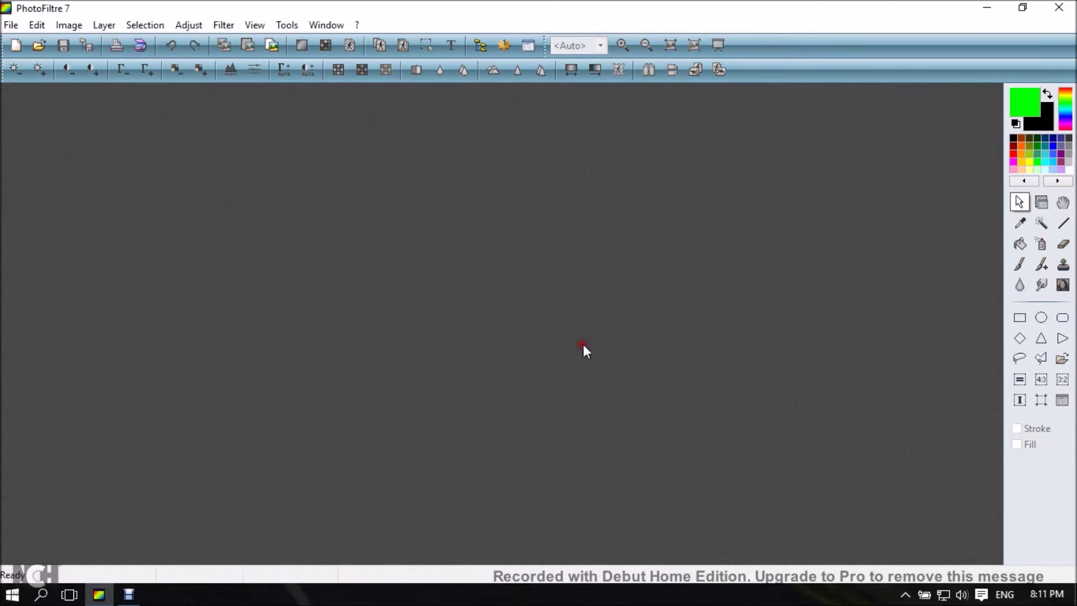
pyautogui.click(39, 45)
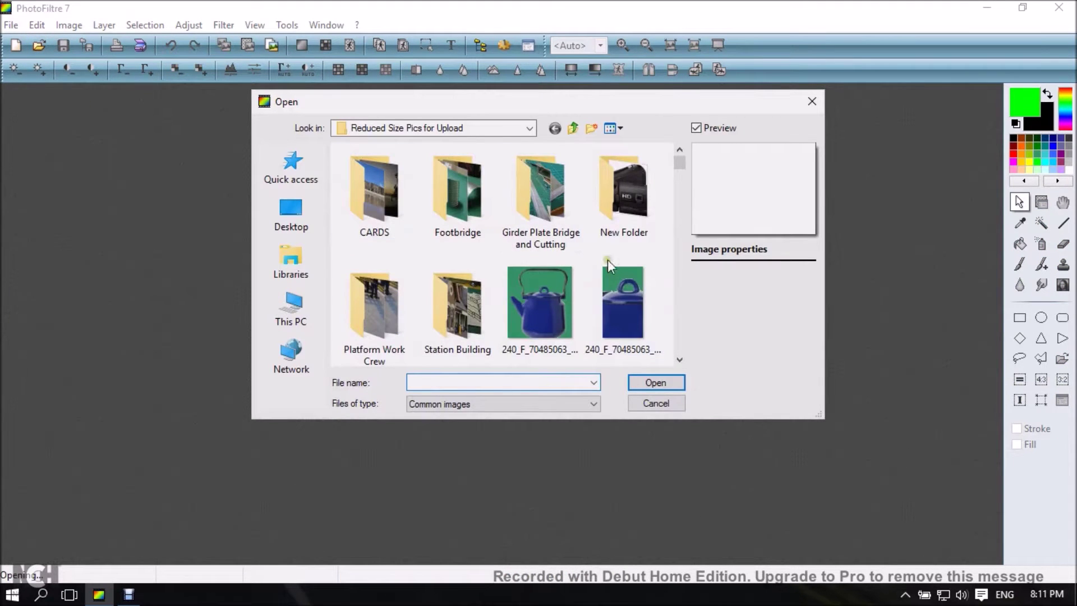
pyautogui.click(573, 131)
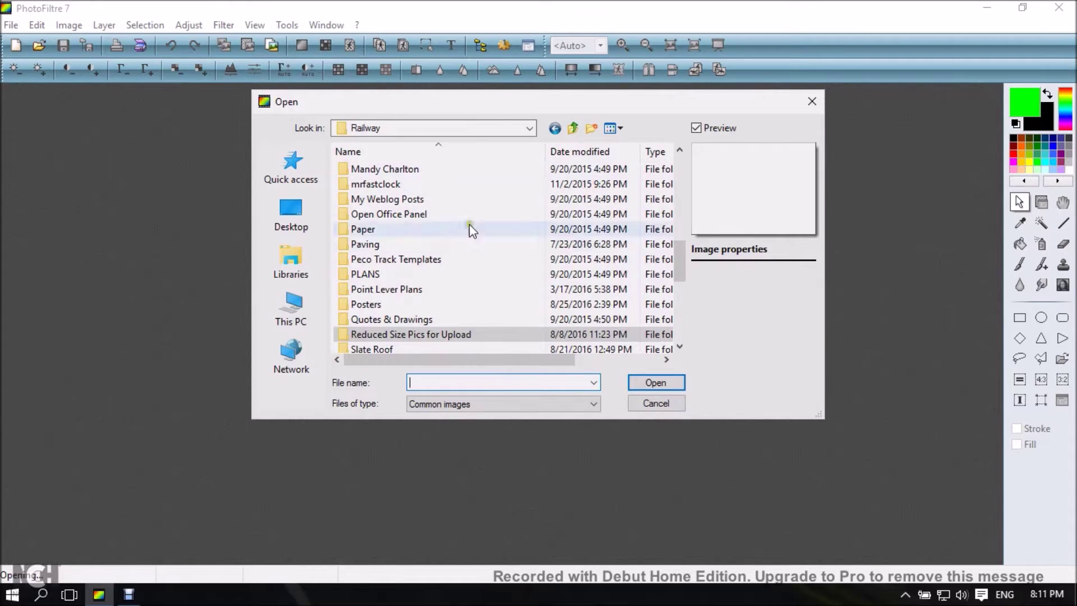
pyautogui.scroll(1, 377, 285)
pyautogui.scroll(5, 377, 281)
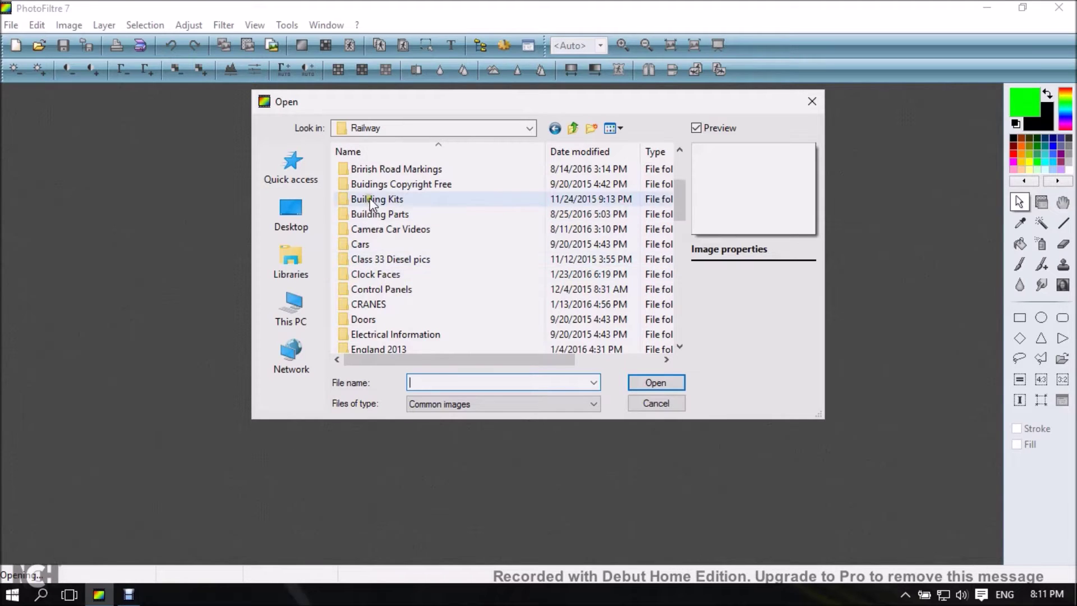
pyautogui.scroll(1, 370, 199)
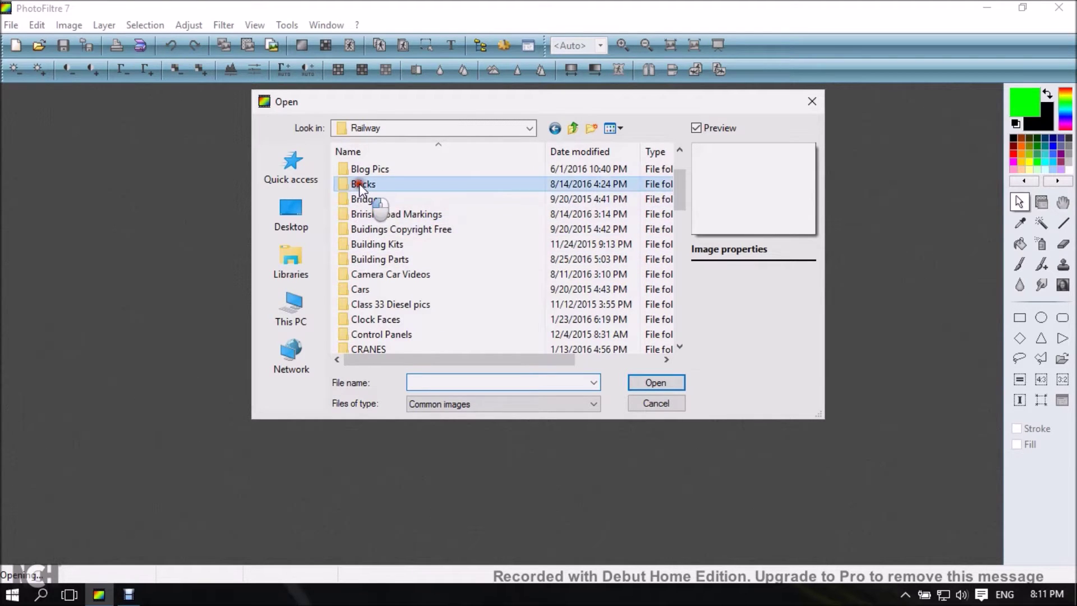
pyautogui.doubleClick(359, 184)
pyautogui.scroll(-2, 437, 244)
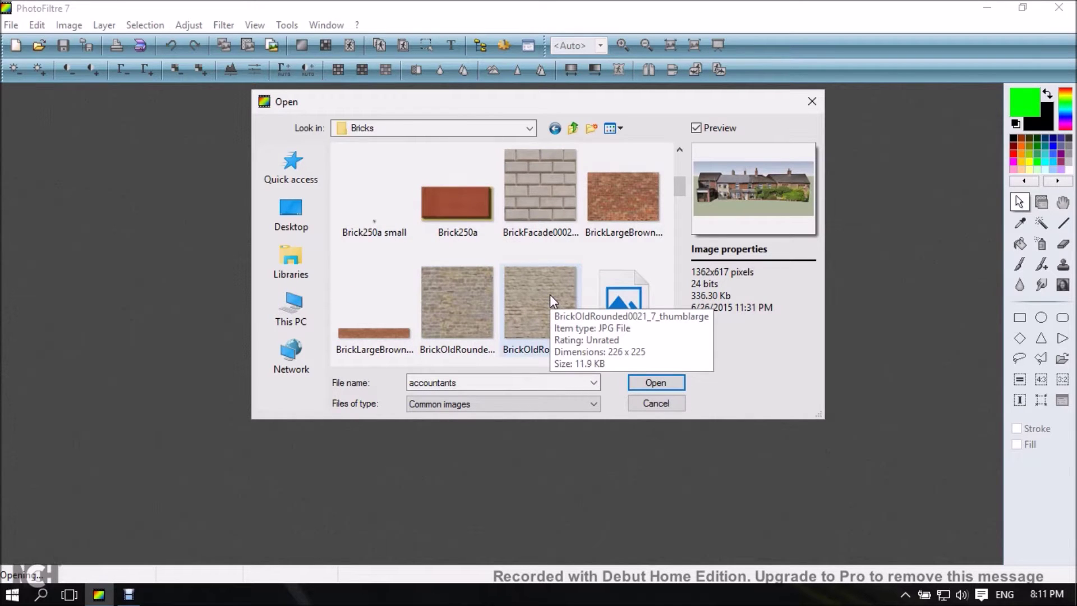
pyautogui.doubleClick(550, 293)
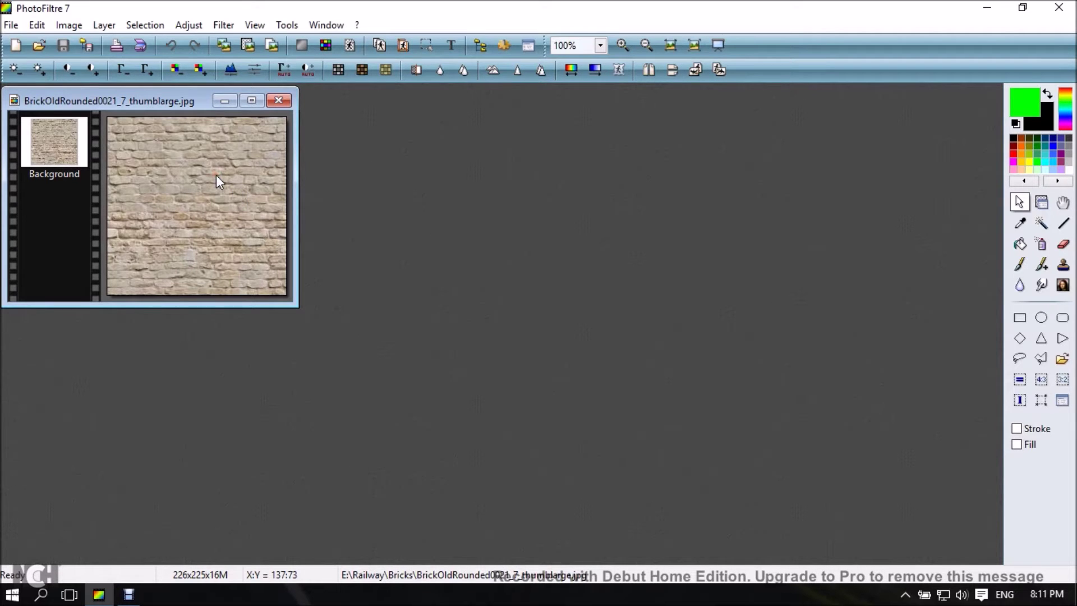
# Nudge the brick texture's brightness and saturation up and down, then lower its contrast once.
pyautogui.scroll(1, 214, 177)
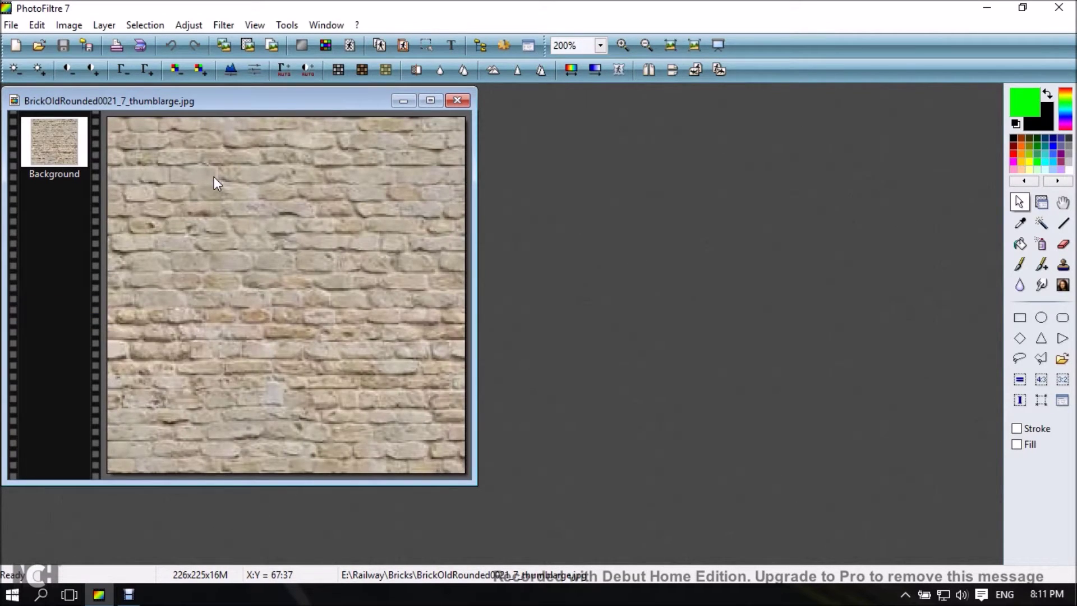
pyautogui.scroll(-1, 216, 183)
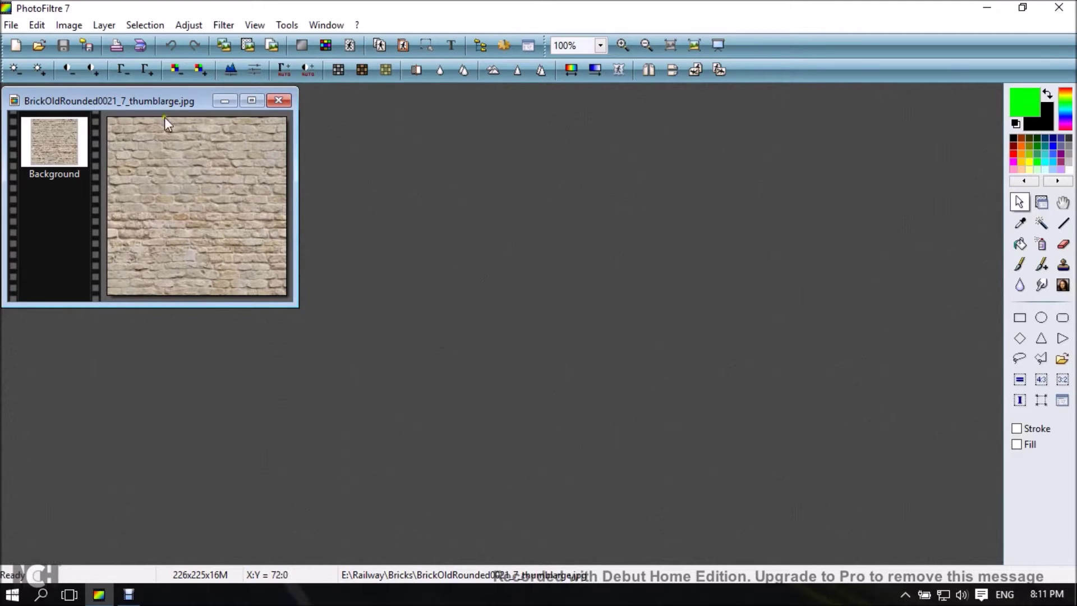
pyautogui.click(147, 69)
pyautogui.click(147, 69)
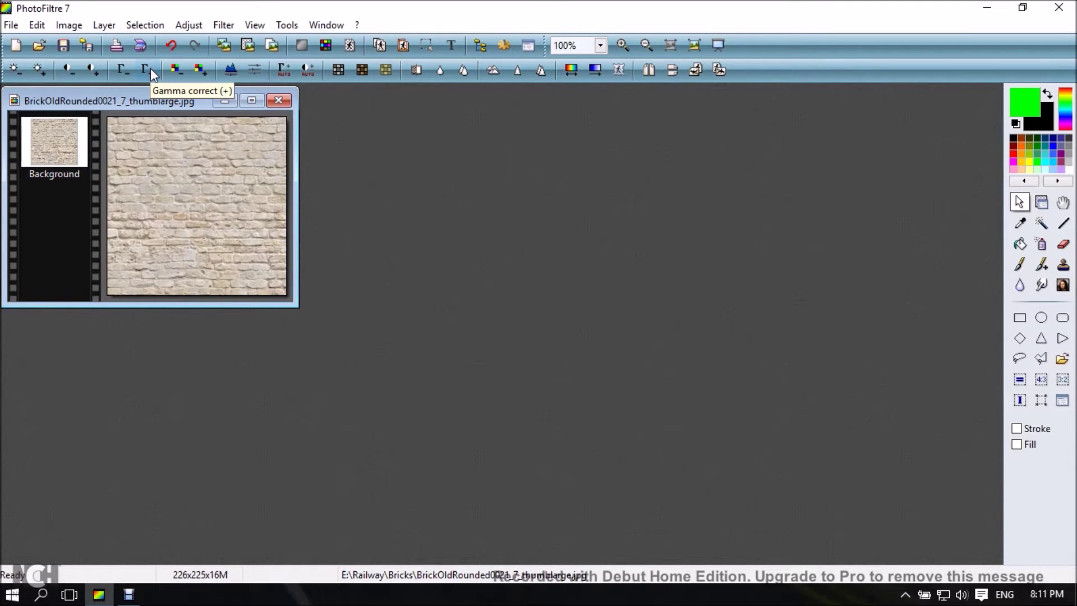
pyautogui.click(120, 68)
pyautogui.click(120, 69)
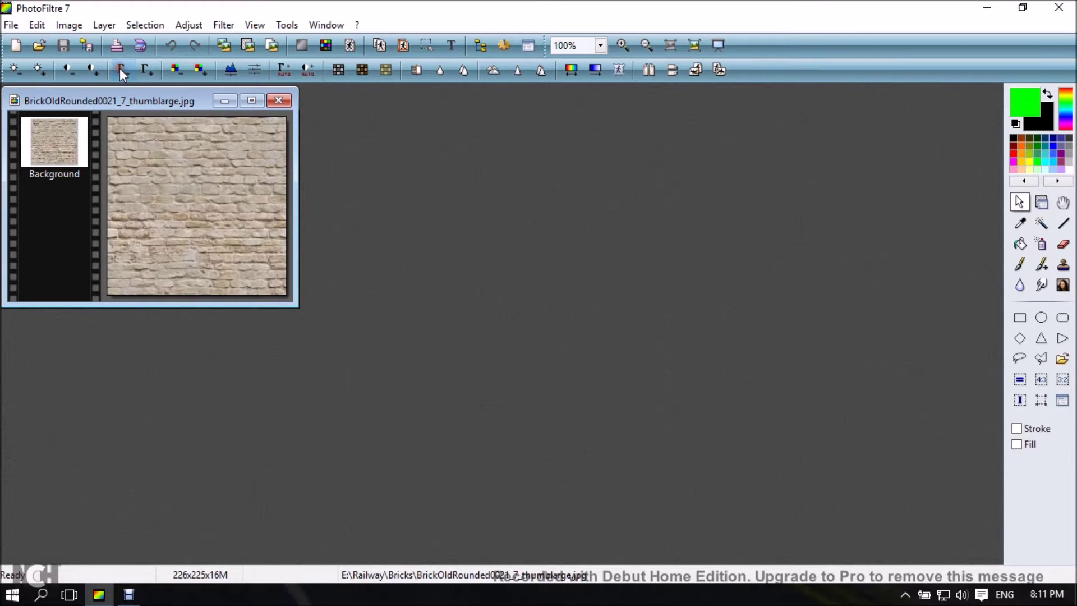
pyautogui.click(200, 70)
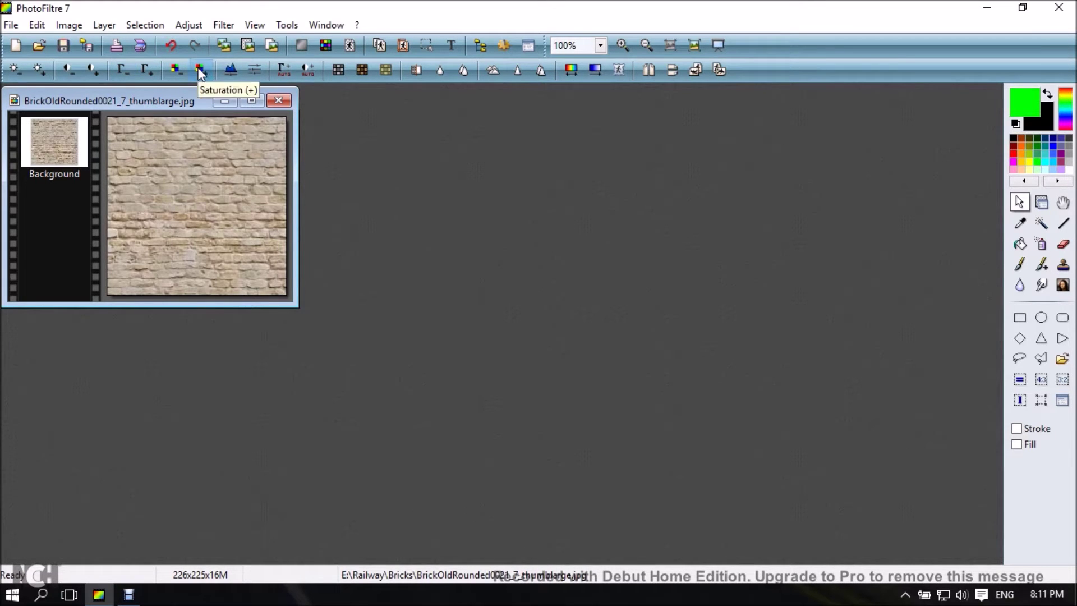
pyautogui.click(200, 70)
pyautogui.click(200, 70)
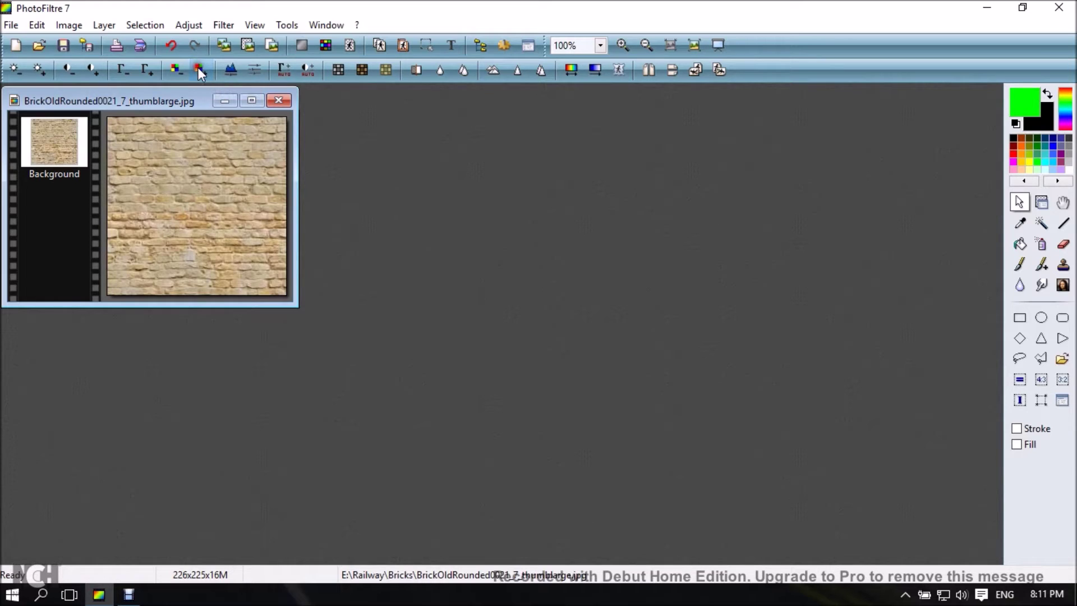
pyautogui.click(175, 70)
pyautogui.click(175, 69)
pyautogui.click(176, 70)
pyautogui.click(69, 71)
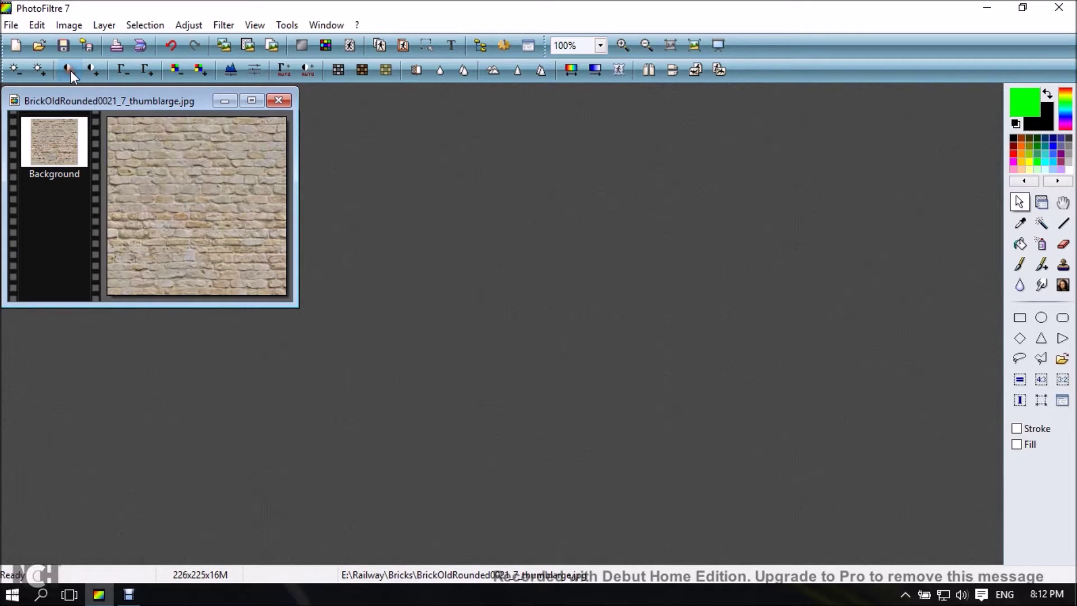
# Convert the brick texture to greyscale, then undo the conversion.
pyautogui.click(223, 27)
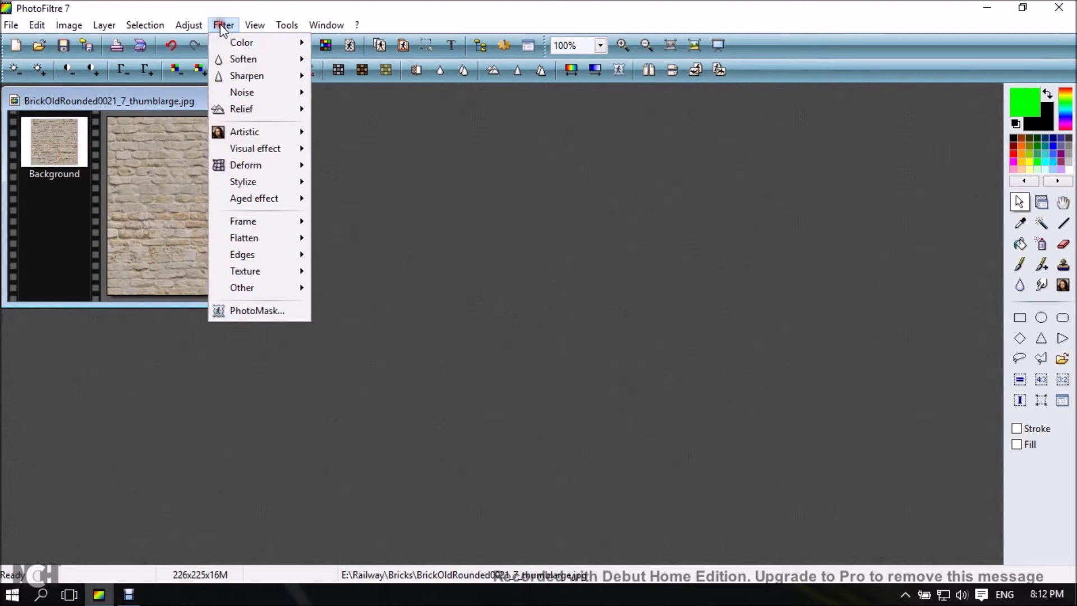
pyautogui.moveTo(252, 42)
pyautogui.click(336, 43)
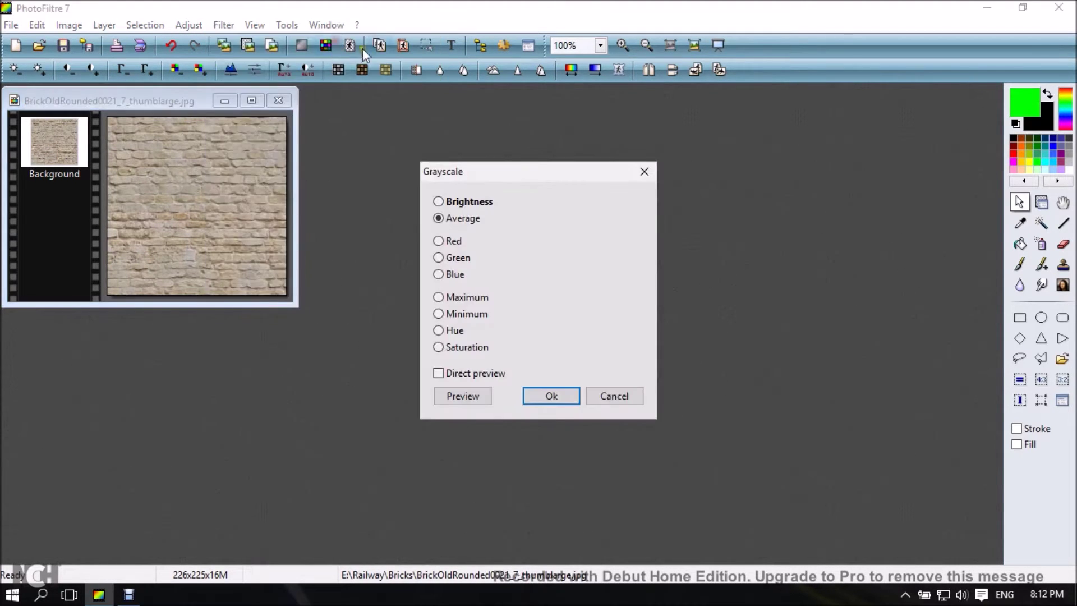
pyautogui.click(558, 397)
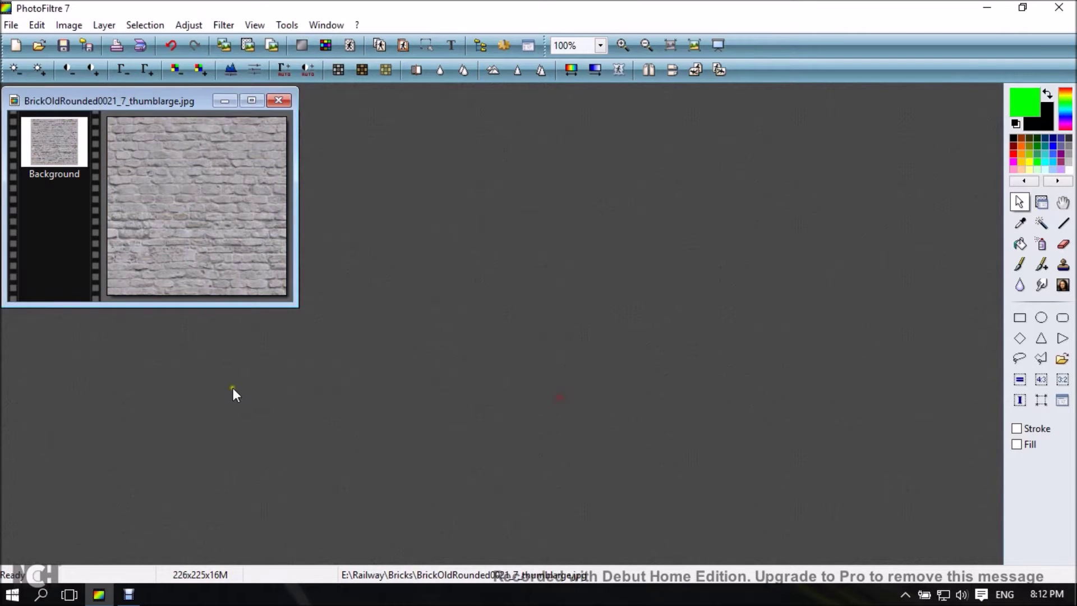
pyautogui.click(171, 46)
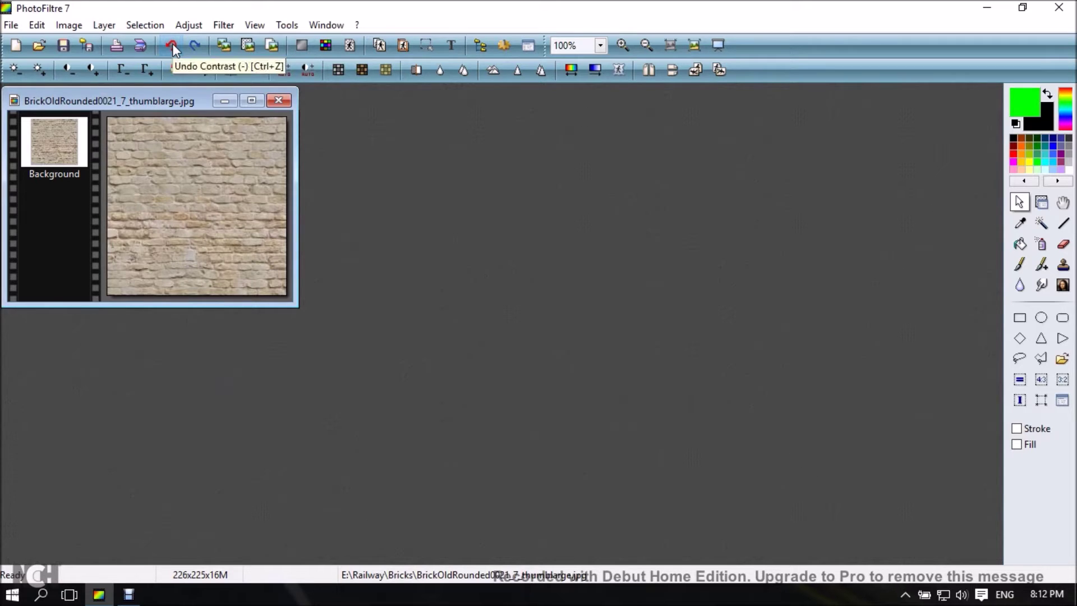
pyautogui.scroll(1, 174, 226)
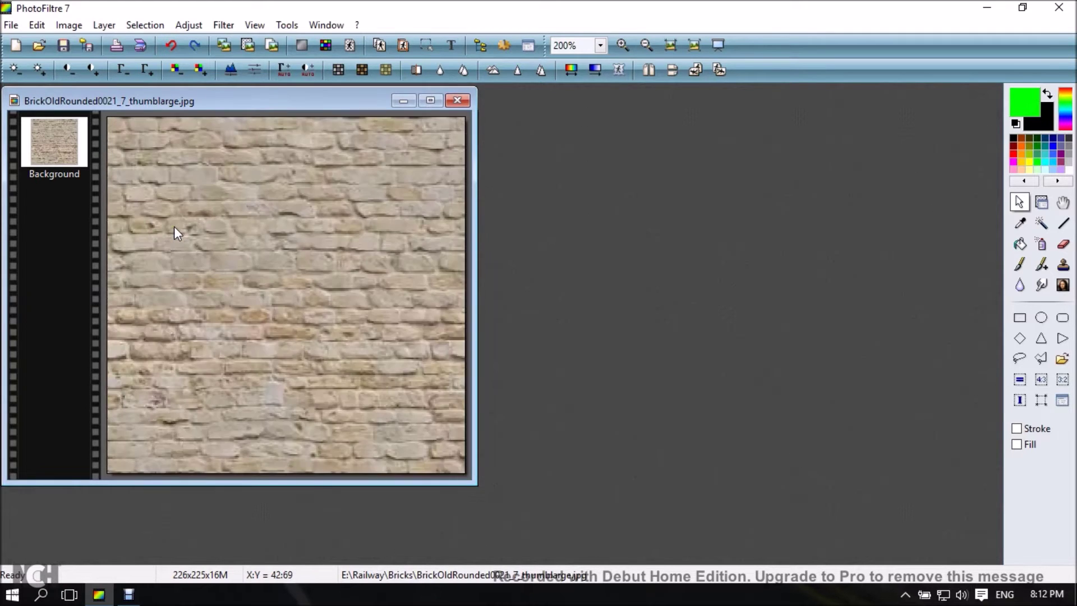
pyautogui.scroll(-1, 174, 227)
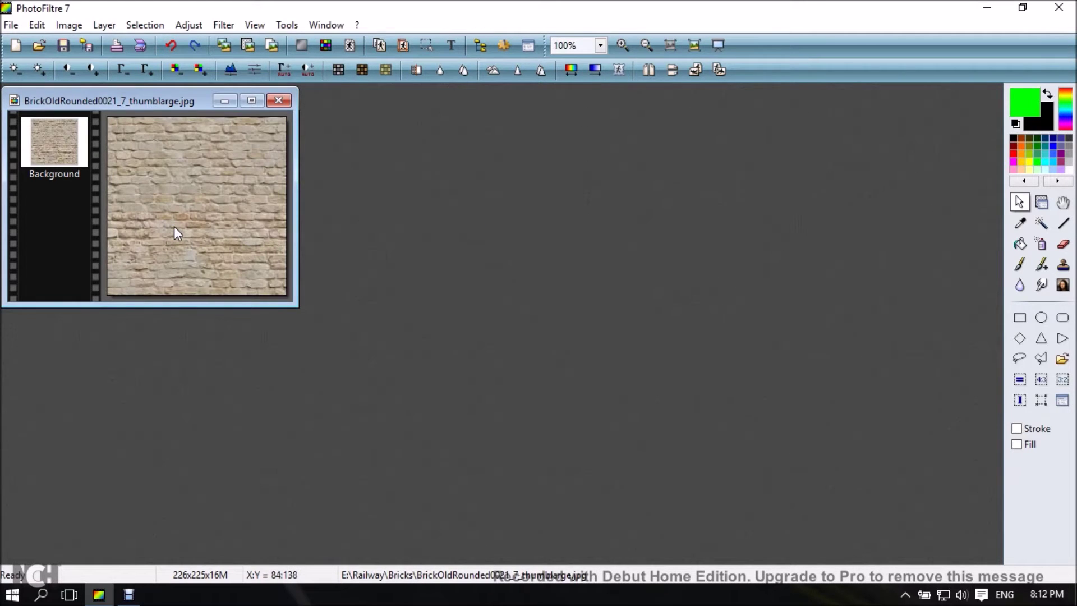
# Copy the brick texture and assemble it twice on the right, widening it to 678 px.
pyautogui.rightClick(191, 194)
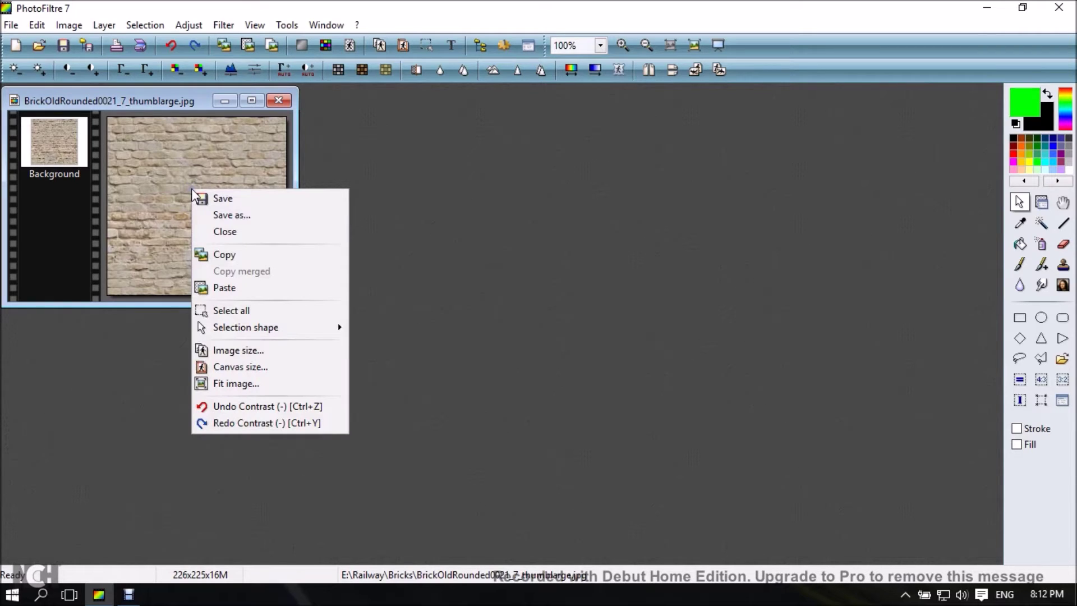
pyautogui.click(222, 255)
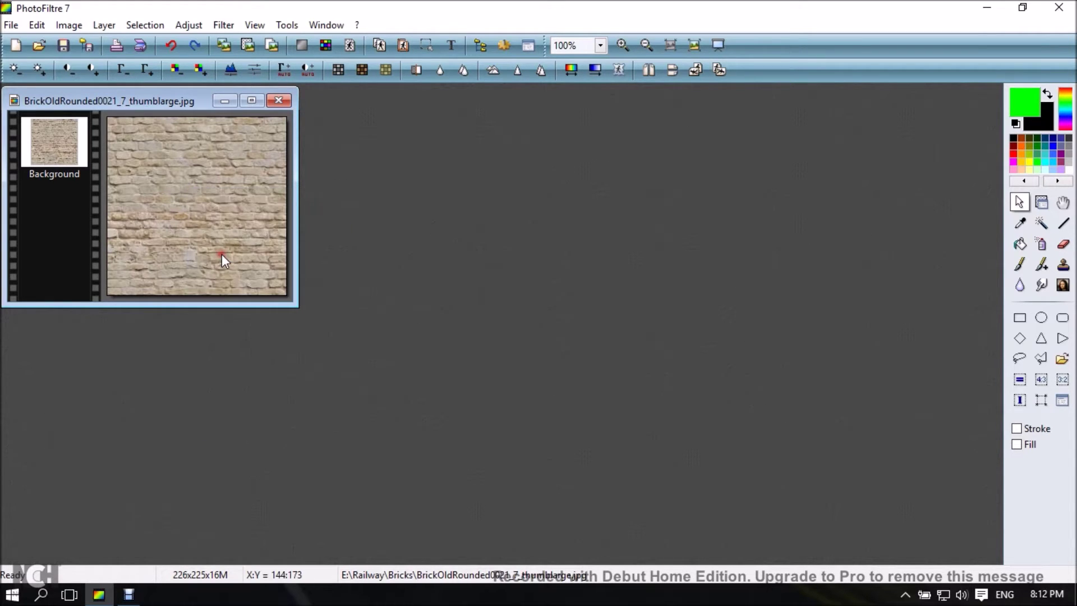
pyautogui.click(37, 25)
pyautogui.moveTo(116, 257)
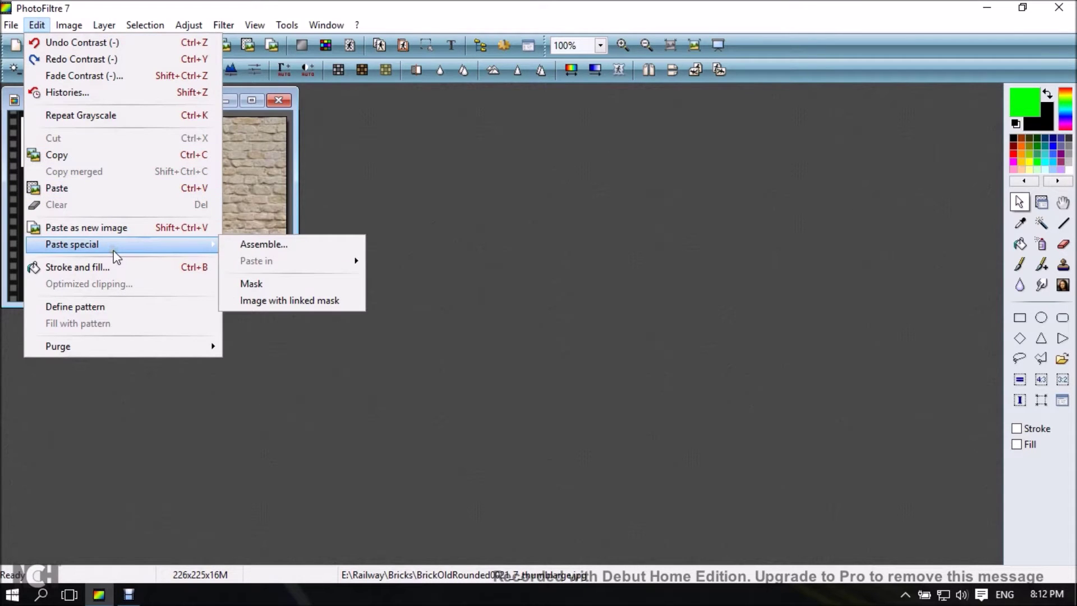
pyautogui.click(253, 247)
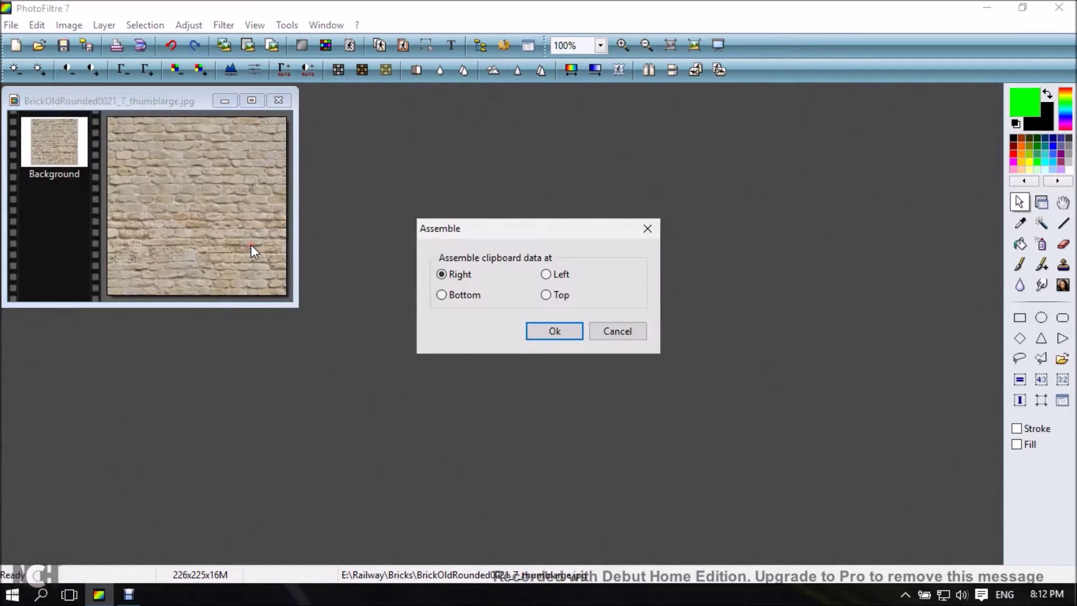
pyautogui.click(545, 329)
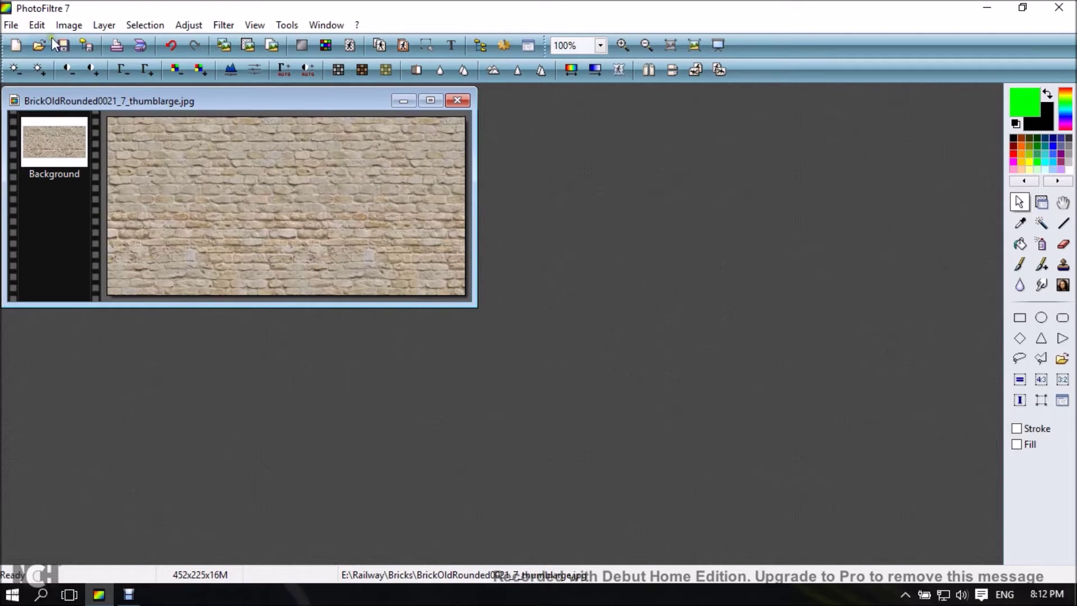
pyautogui.click(36, 25)
pyautogui.moveTo(102, 243)
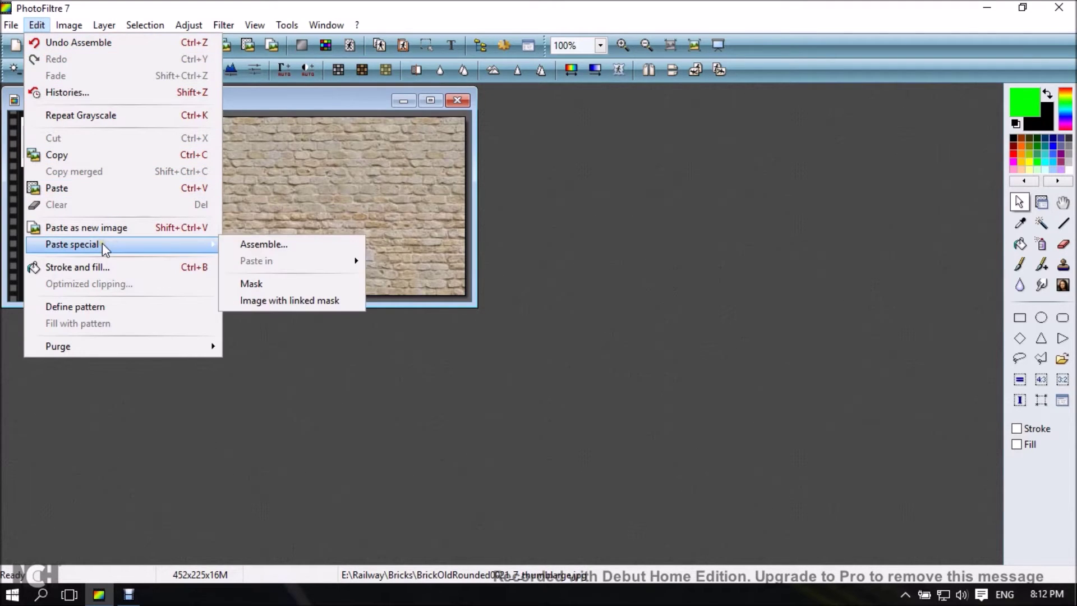
pyautogui.click(249, 246)
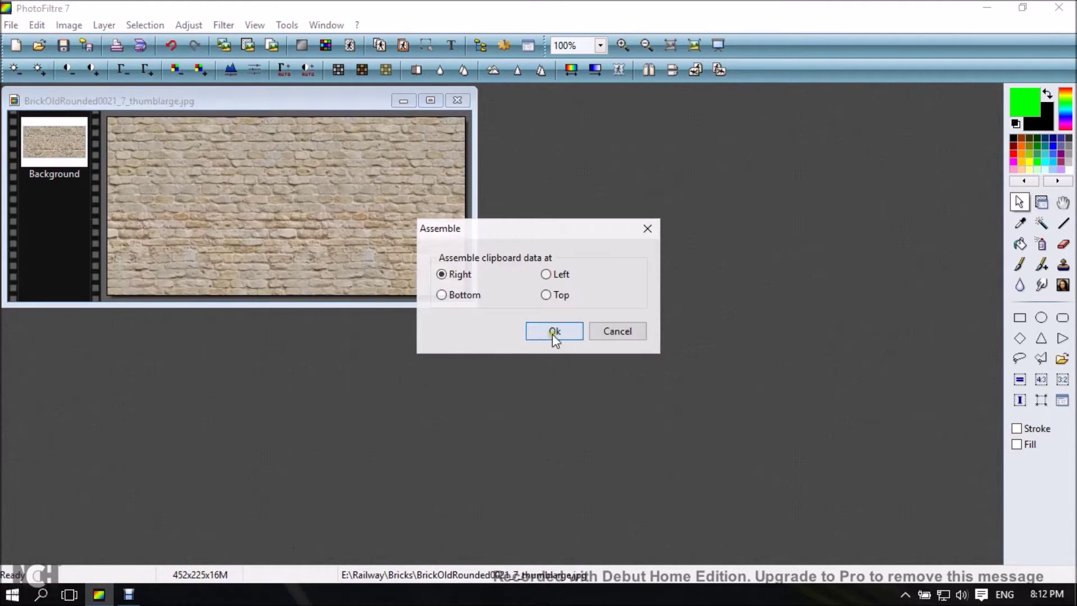
pyautogui.click(554, 331)
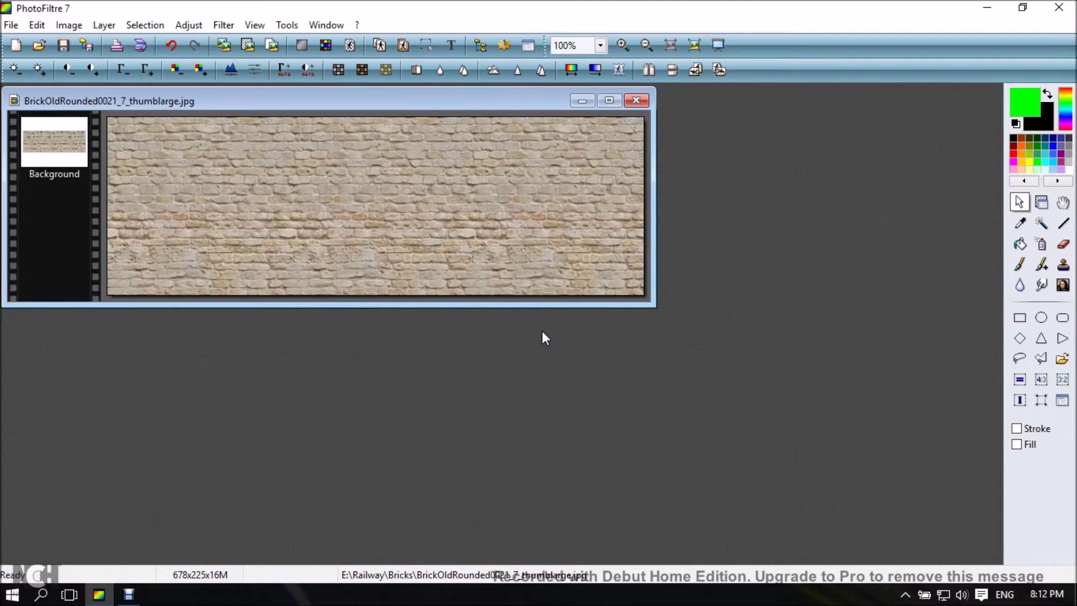
# Copy the 678-wide strip and assemble it on the right, doubling it to 1356 px, viewed at 75%.
pyautogui.rightClick(349, 179)
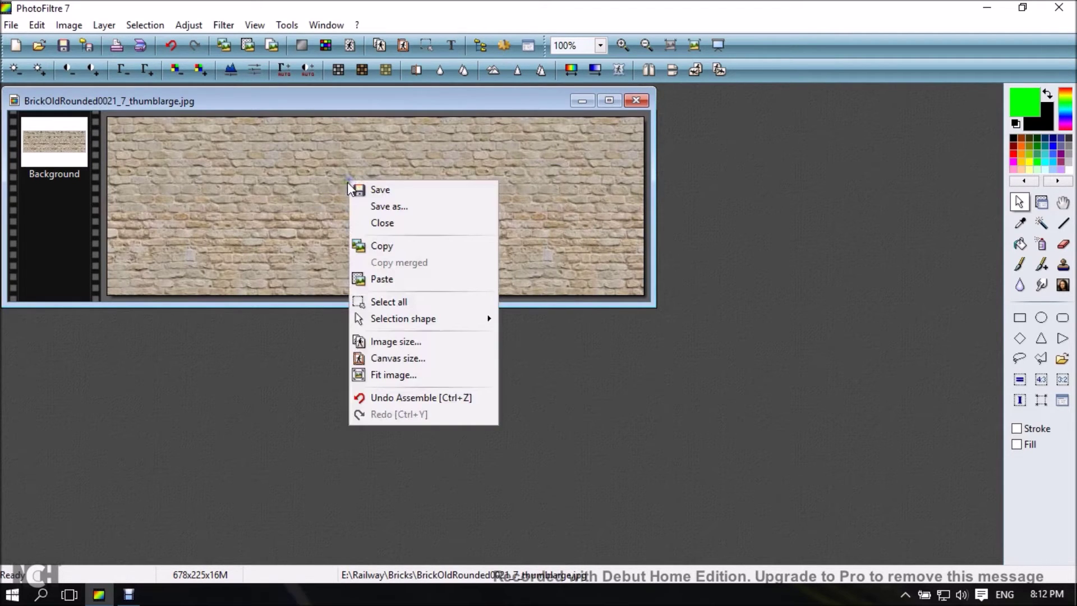
pyautogui.click(393, 248)
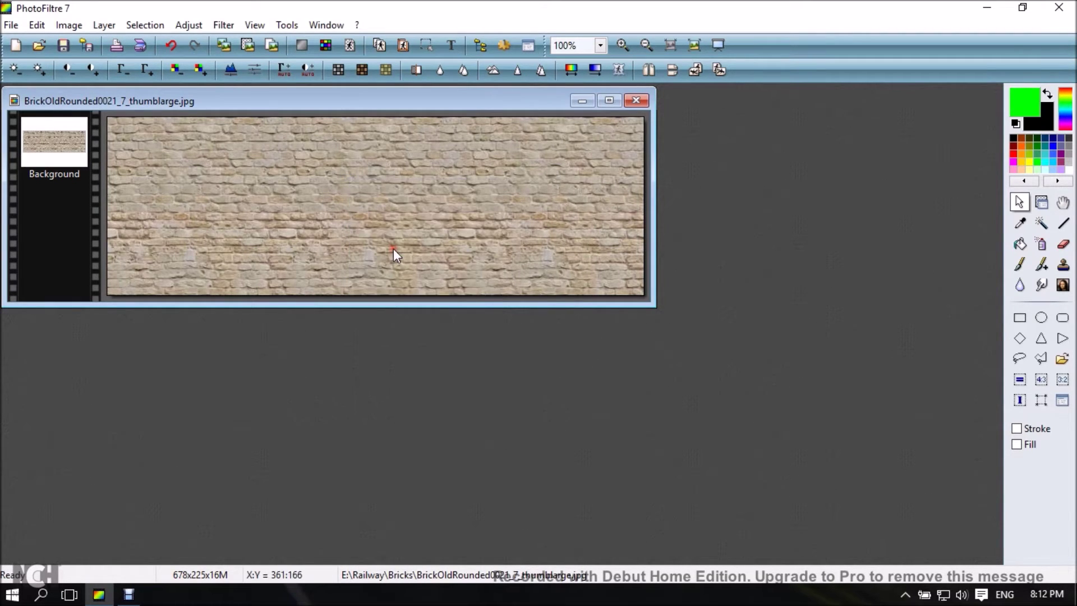
pyautogui.click(37, 25)
pyautogui.moveTo(109, 243)
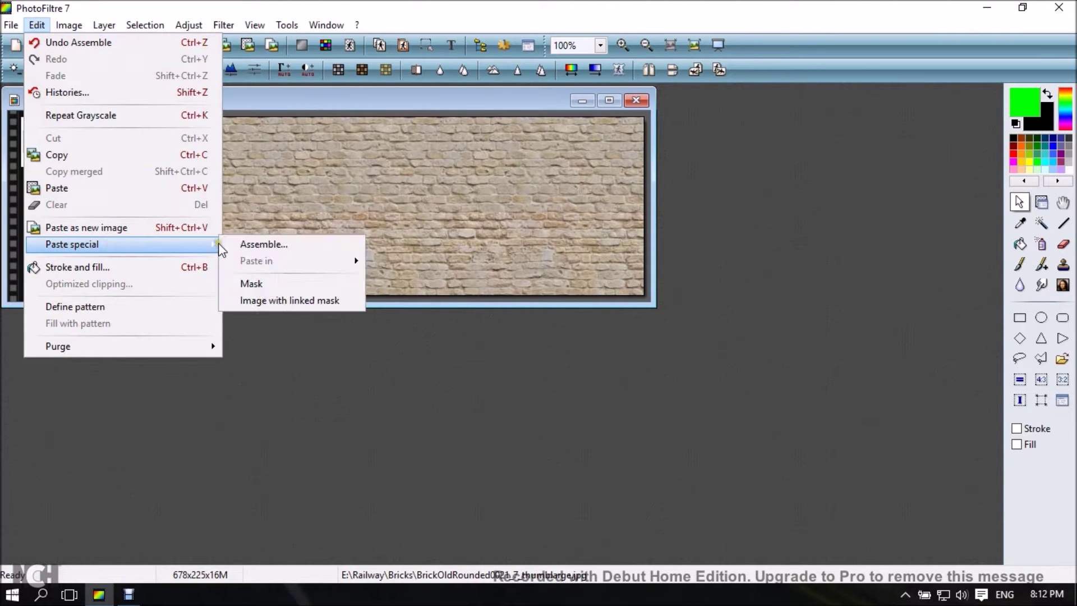
pyautogui.click(250, 245)
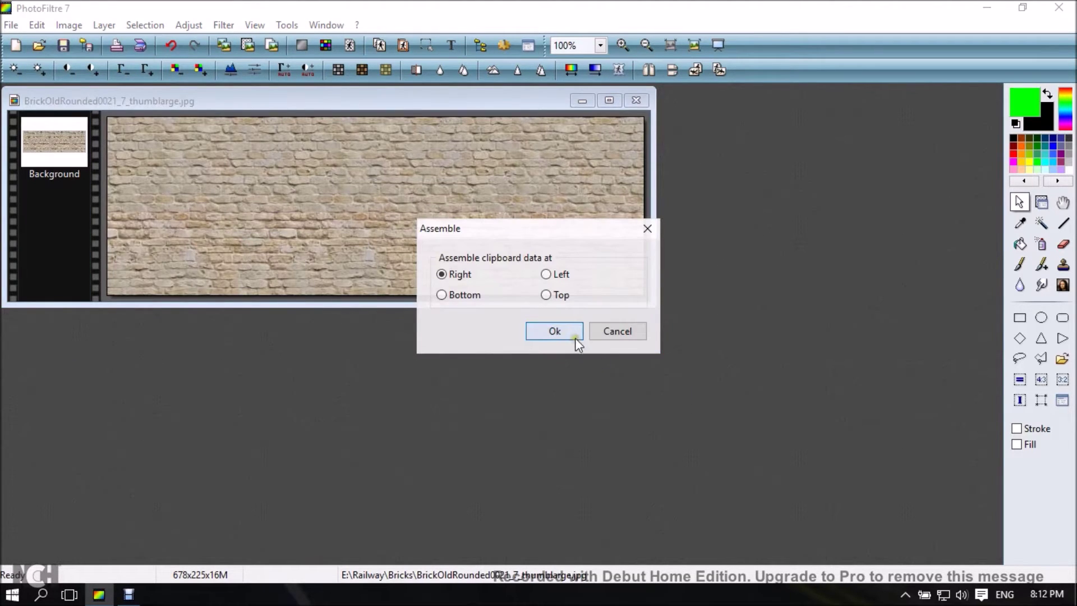
pyautogui.click(555, 331)
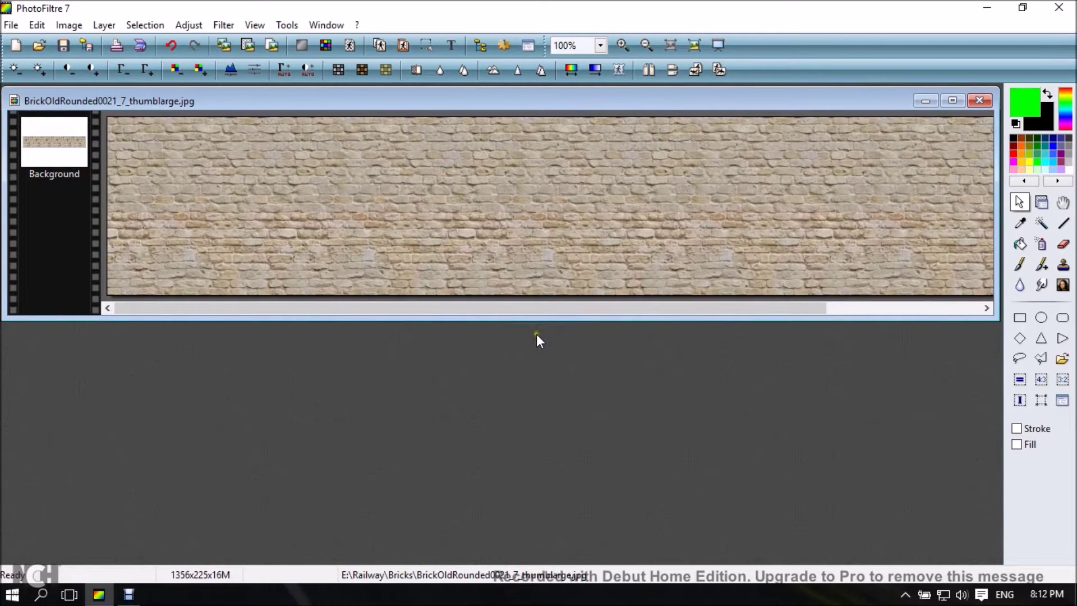
pyautogui.moveTo(513, 309)
pyautogui.mouseDown()
pyautogui.moveTo(646, 332)
pyautogui.moveTo(710, 328)
pyautogui.moveTo(512, 320)
pyautogui.mouseUp()
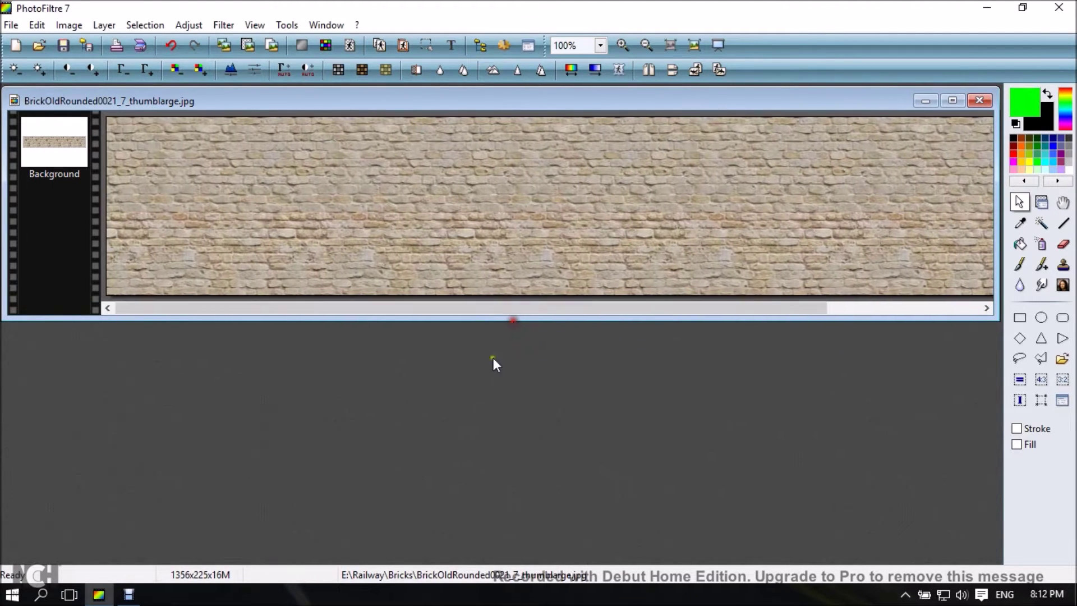
pyautogui.press('-')
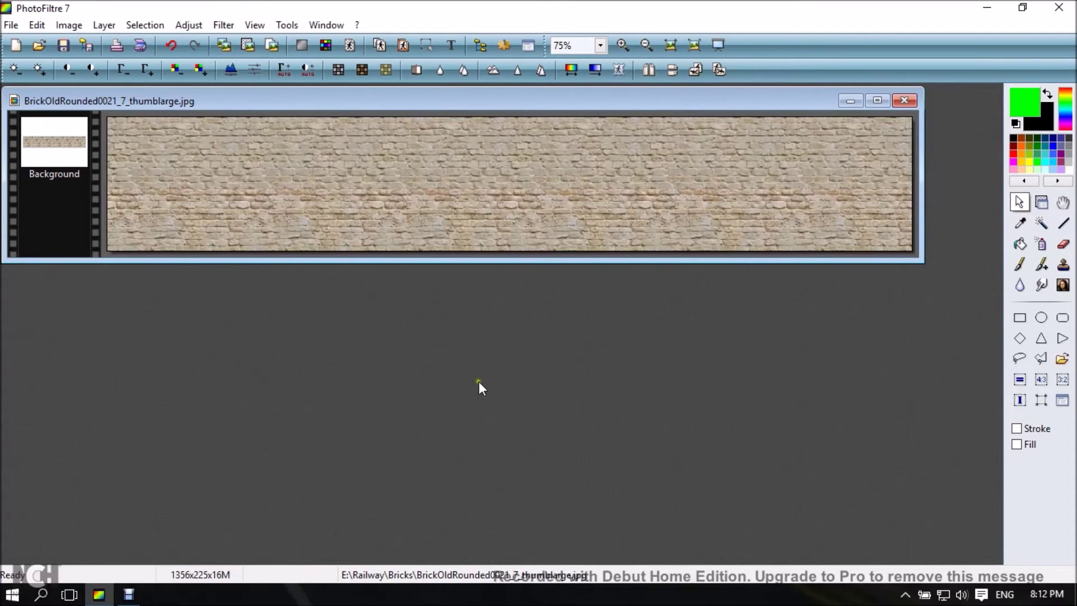
# Assemble a copy of the 1356-wide strip below it (1356x450), then close the image without saving.
pyautogui.rightClick(426, 160)
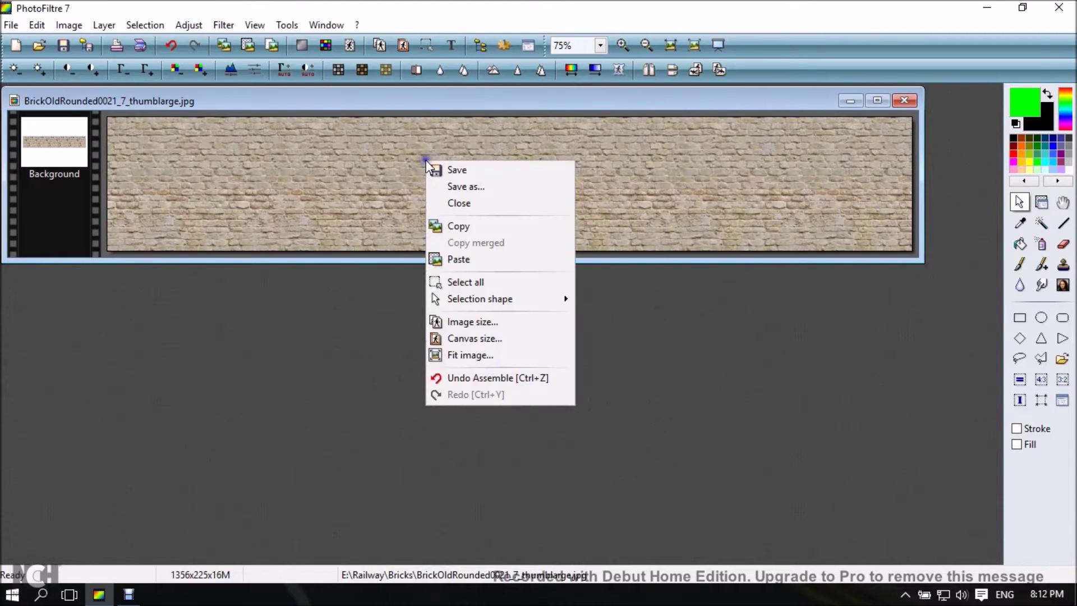
pyautogui.click(458, 225)
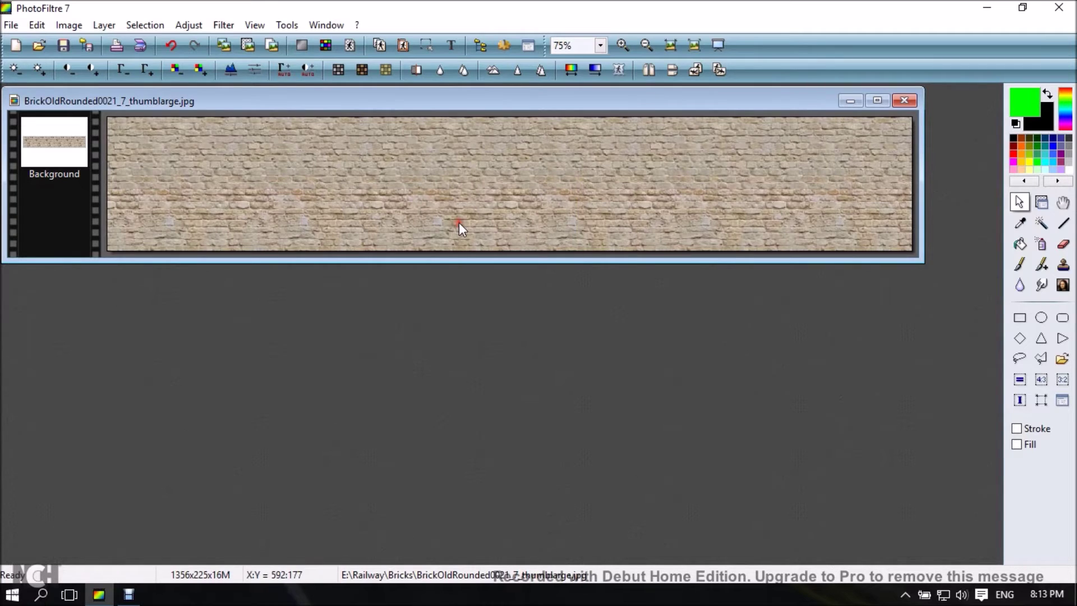
pyautogui.click(35, 25)
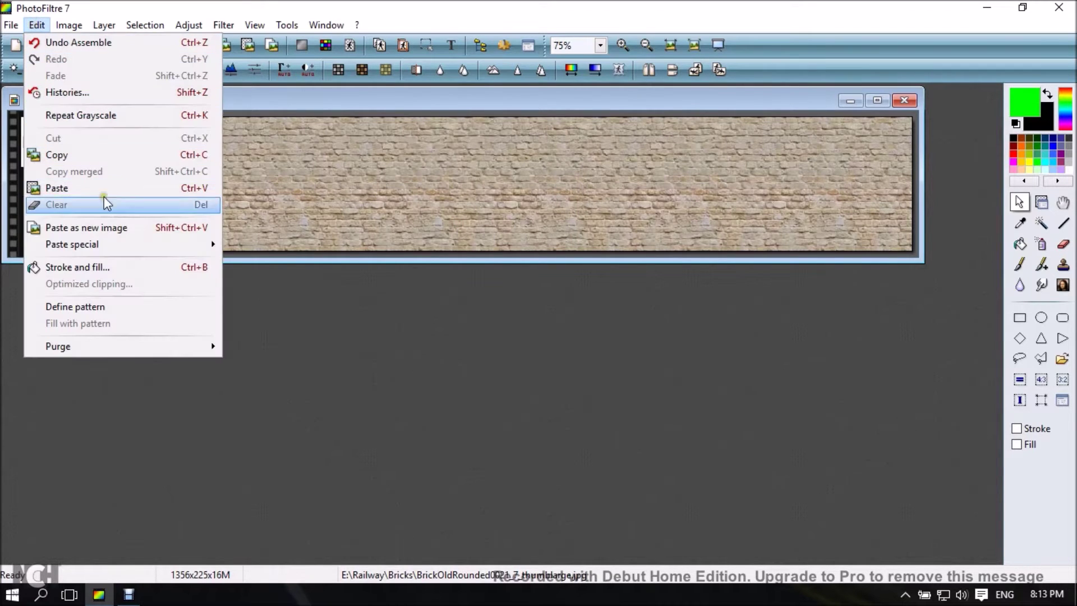
pyautogui.moveTo(115, 247)
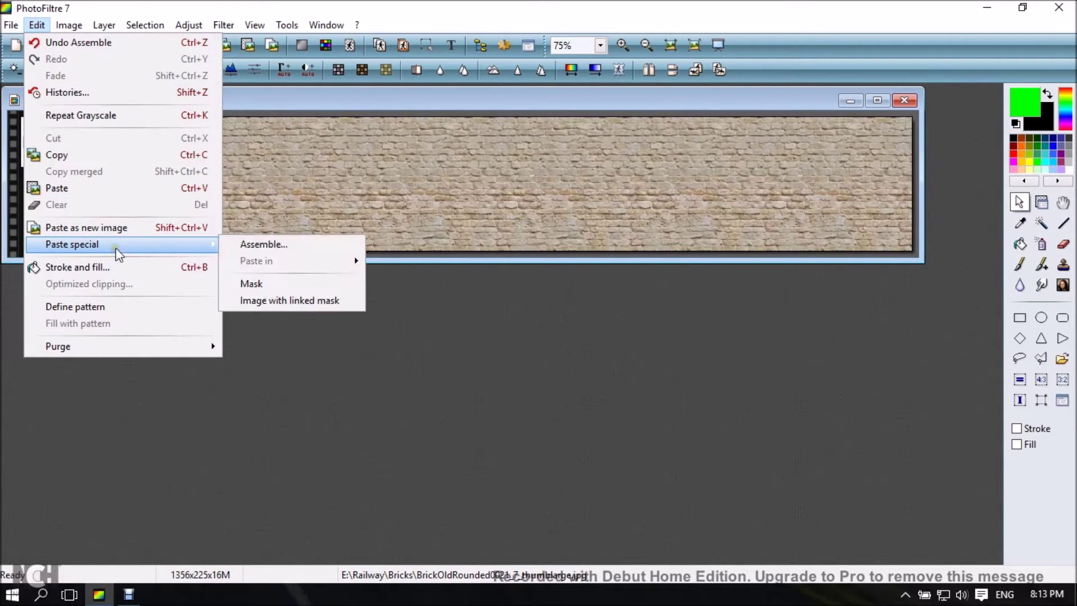
pyautogui.click(255, 245)
pyautogui.click(442, 295)
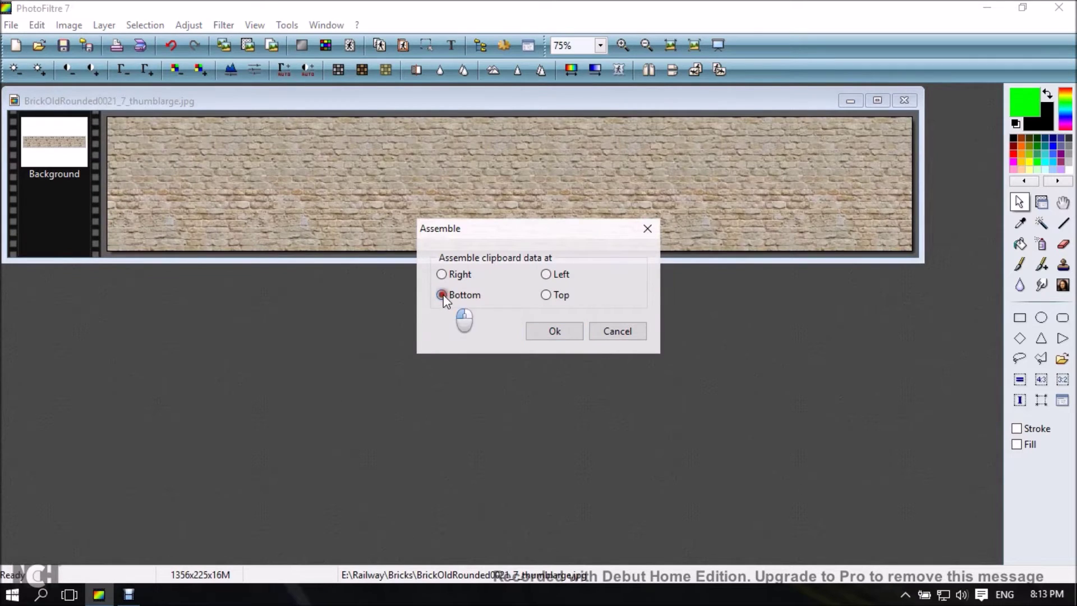
pyautogui.click(553, 331)
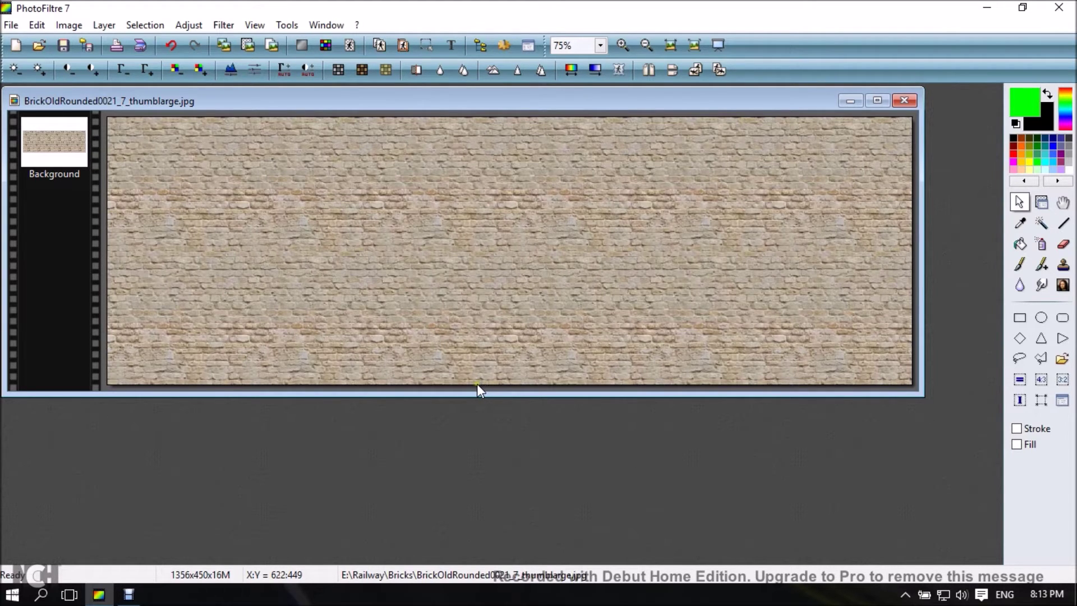
pyautogui.click(905, 100)
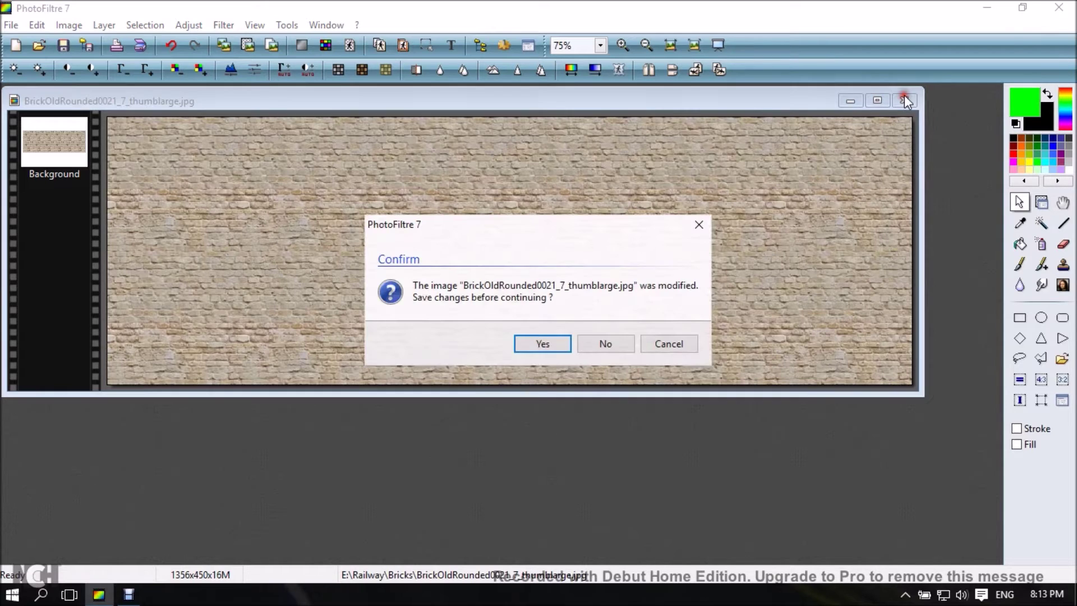
pyautogui.click(604, 351)
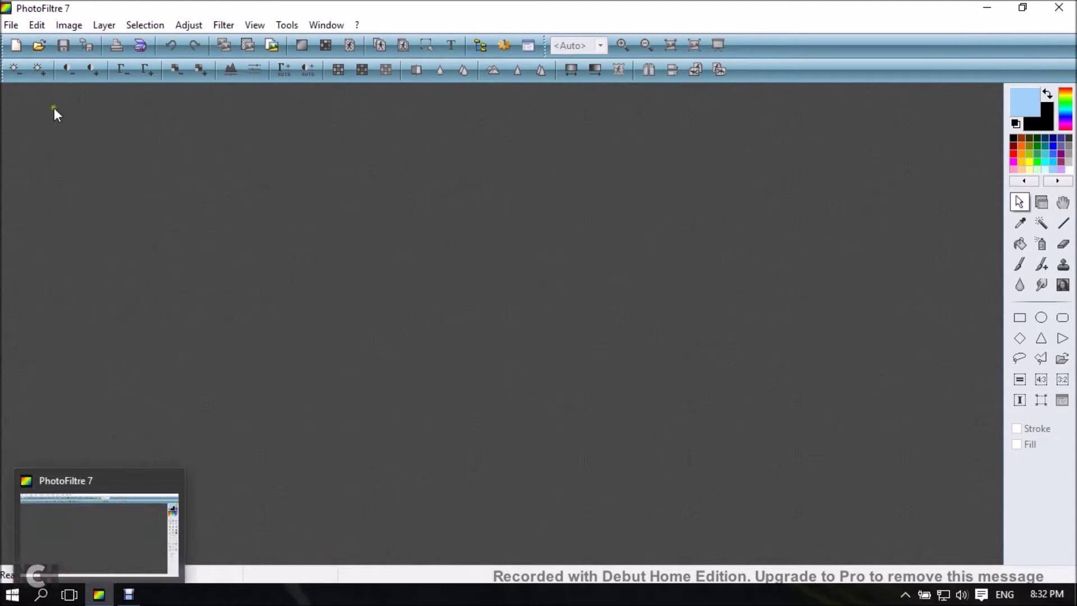
# Open 20091017-bridge-9518 x 2812.jpg from the Landscapes folder and zoom to see the whole panorama.
pyautogui.click(47, 45)
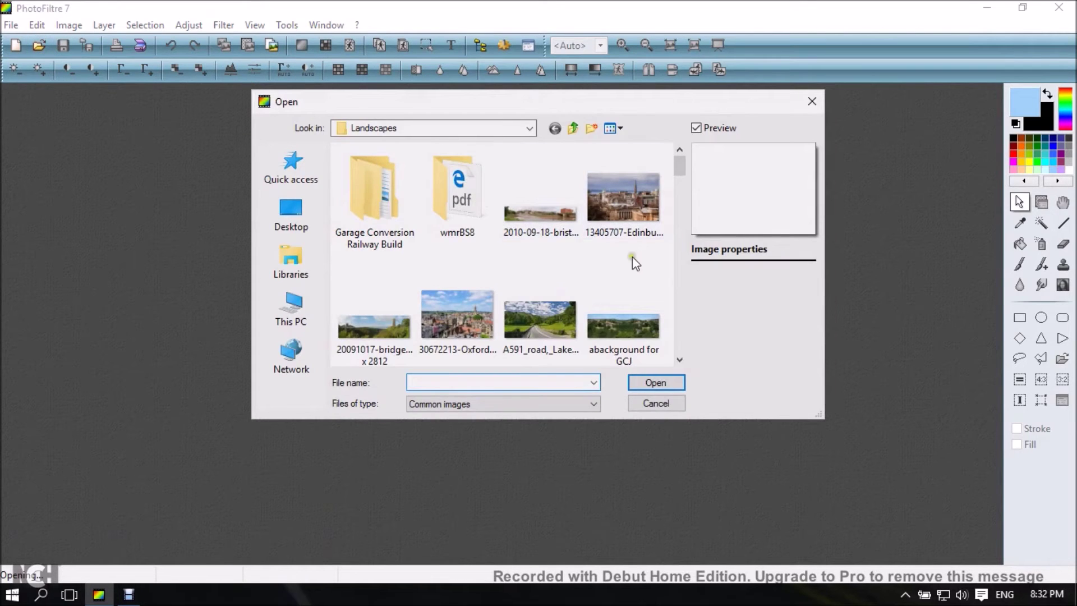
pyautogui.scroll(-1, 516, 278)
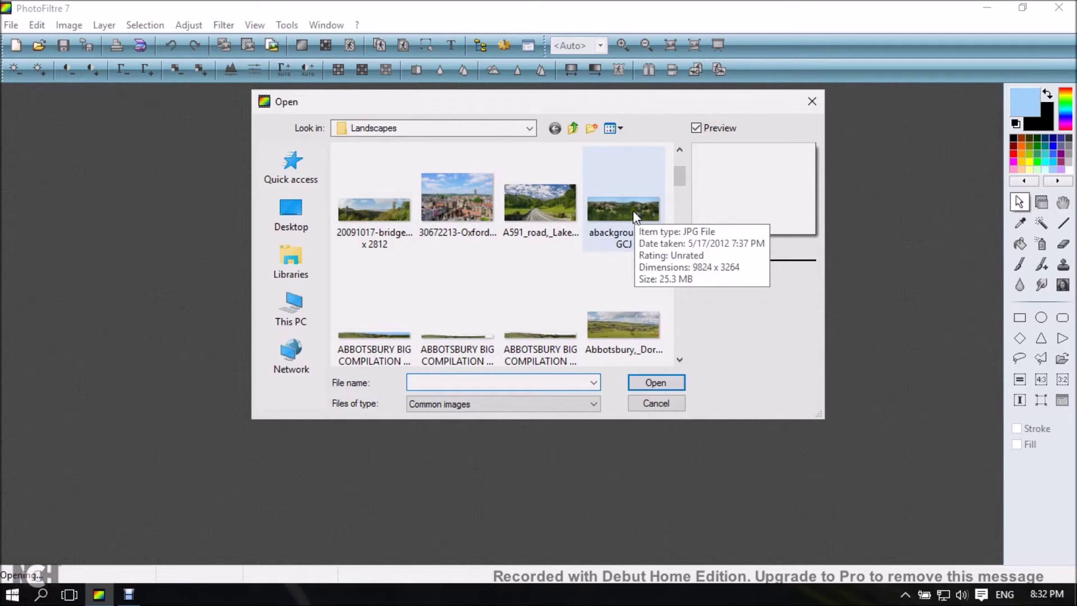
pyautogui.click(369, 207)
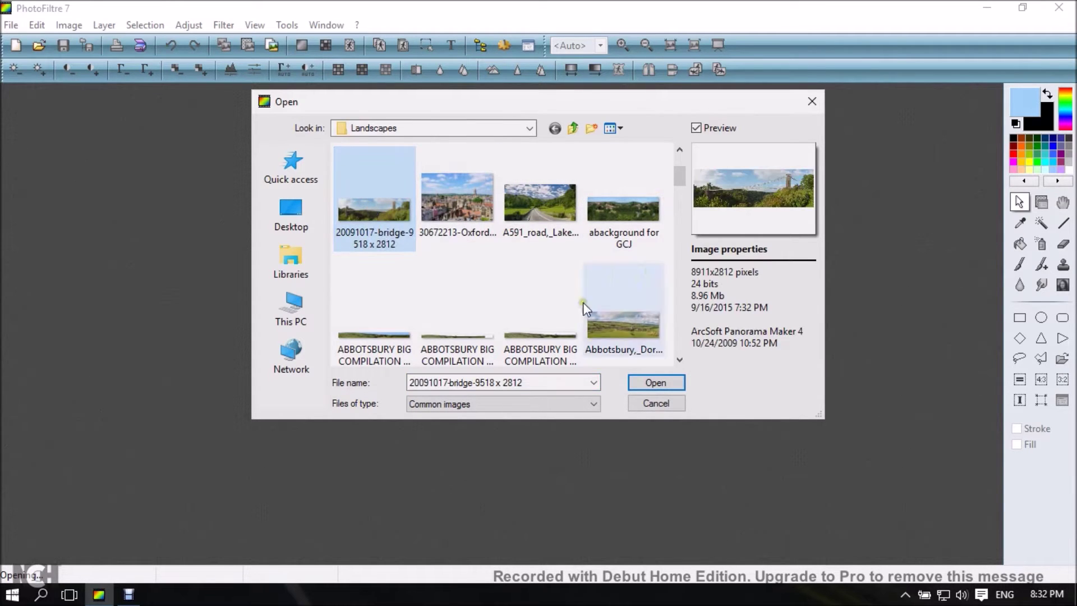
pyautogui.click(643, 384)
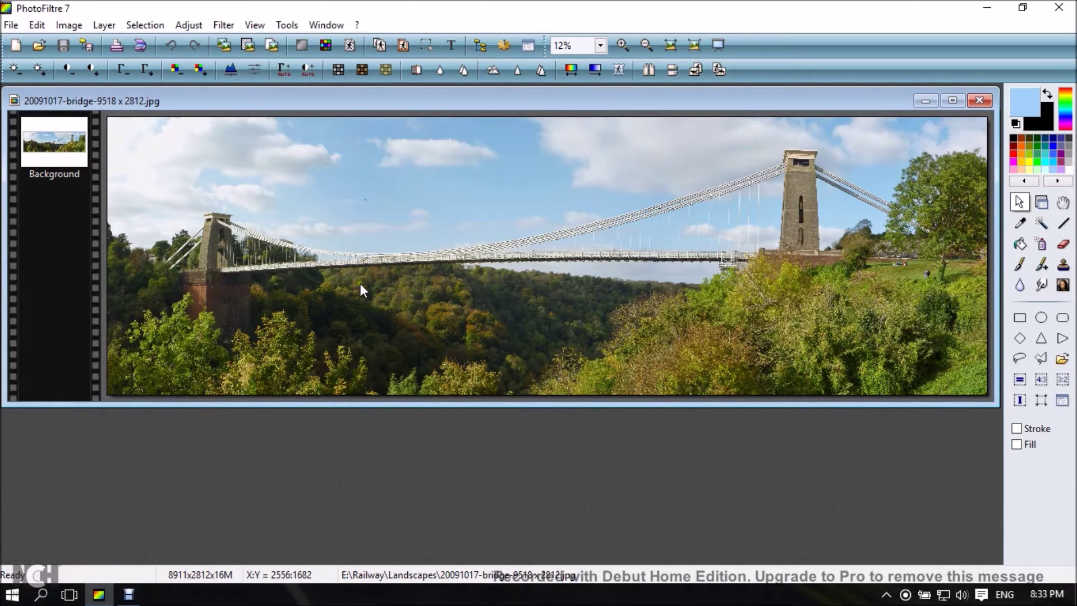
pyautogui.scroll(2, 356, 284)
pyautogui.scroll(-3, 354, 283)
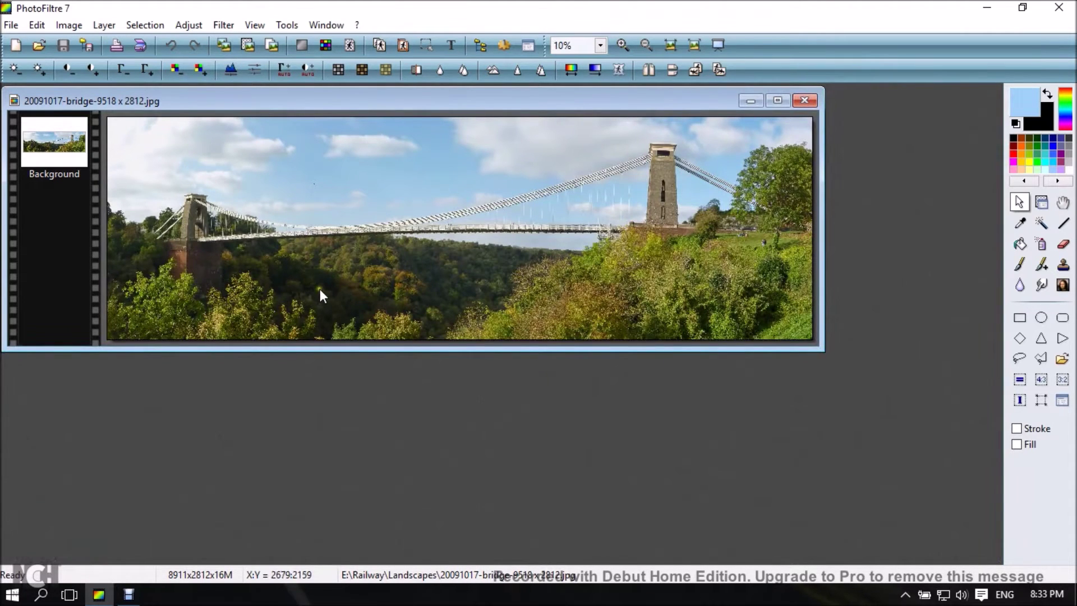
# Open the village panorama abackground for GCJ.jpg alongside the bridge photo.
pyautogui.click(39, 45)
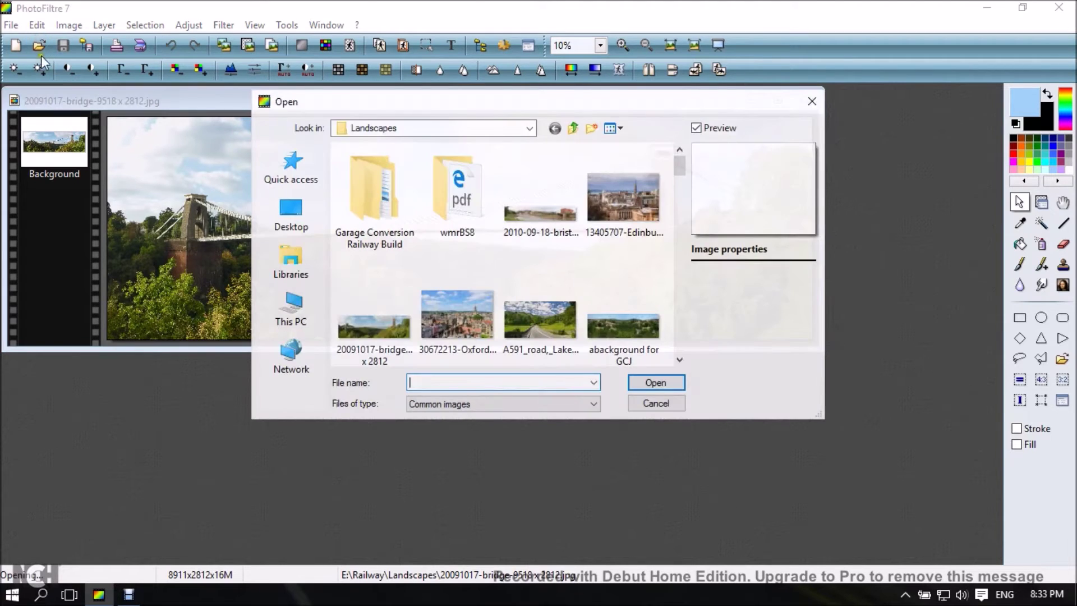
pyautogui.click(609, 323)
pyautogui.click(655, 382)
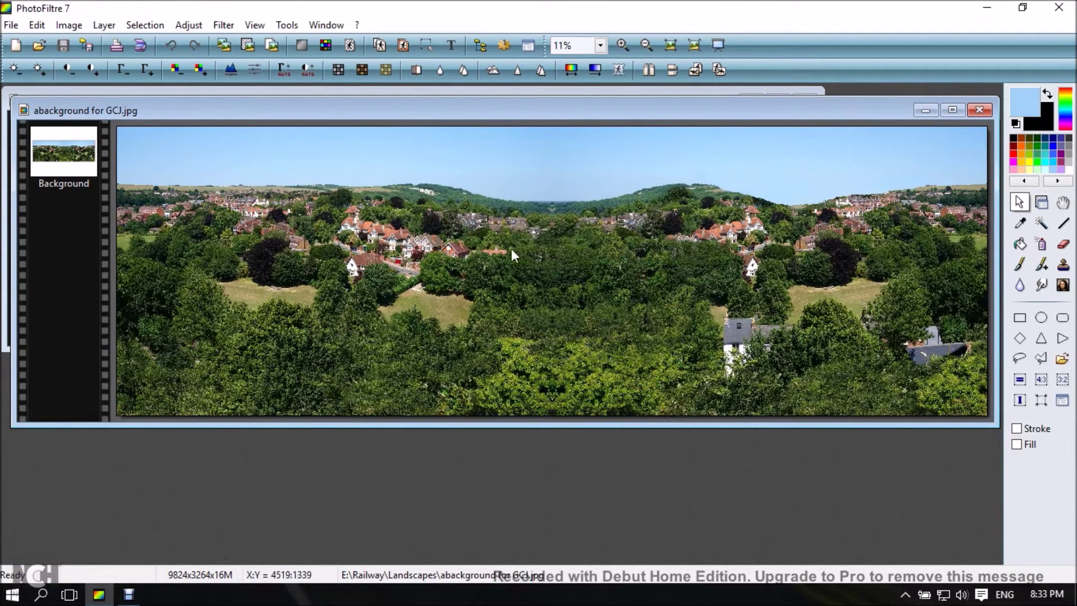
pyautogui.rightClick(526, 243)
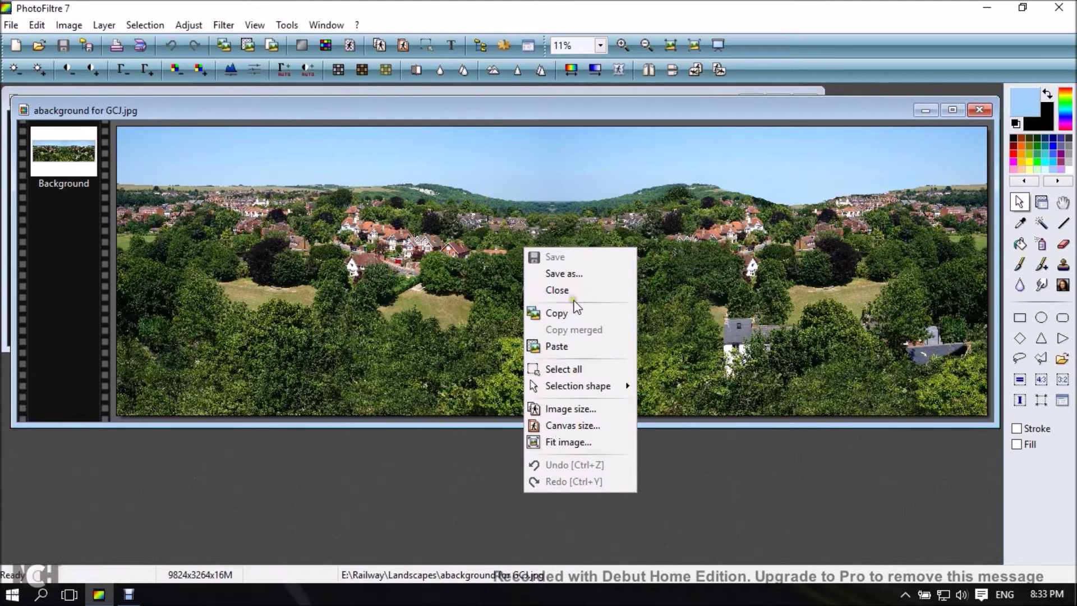
# Copy the village panorama, close it, and assemble it onto the bridge image's right side.
pyautogui.click(557, 315)
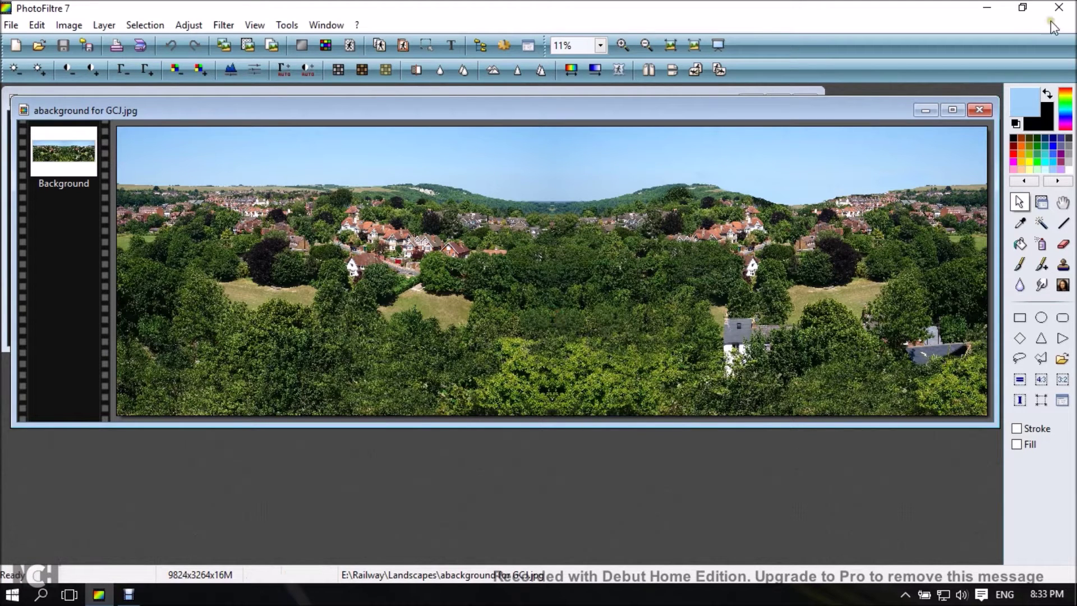
pyautogui.click(979, 110)
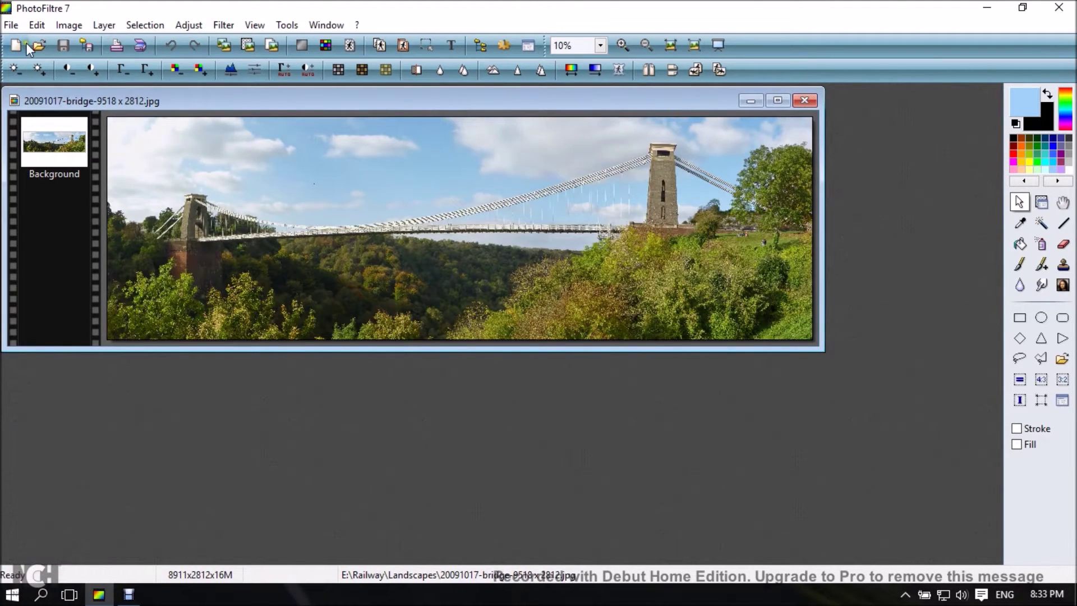
pyautogui.click(39, 26)
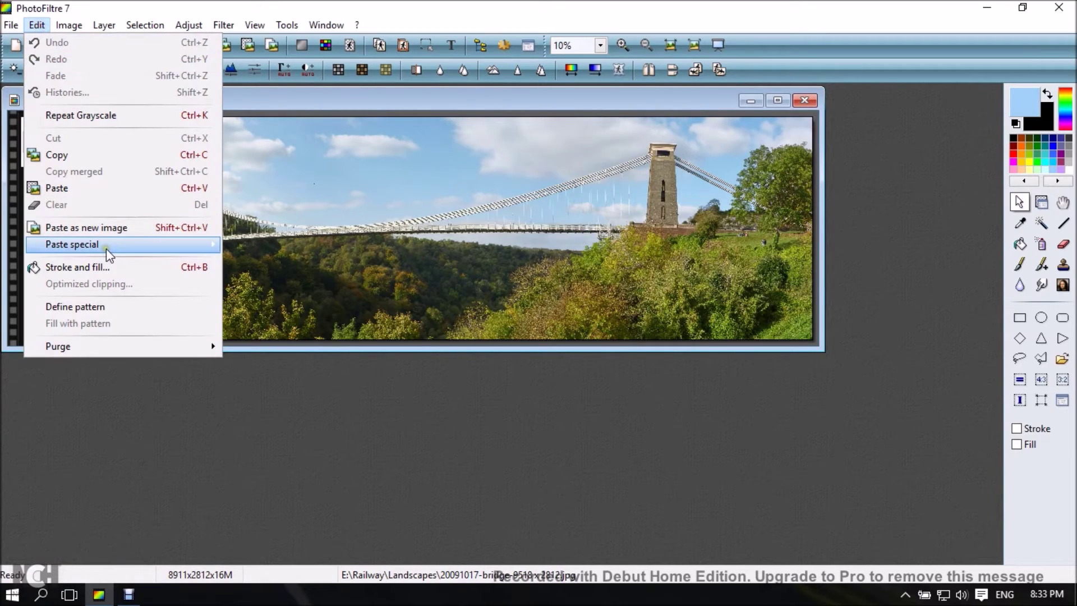
pyautogui.moveTo(205, 246)
pyautogui.click(259, 245)
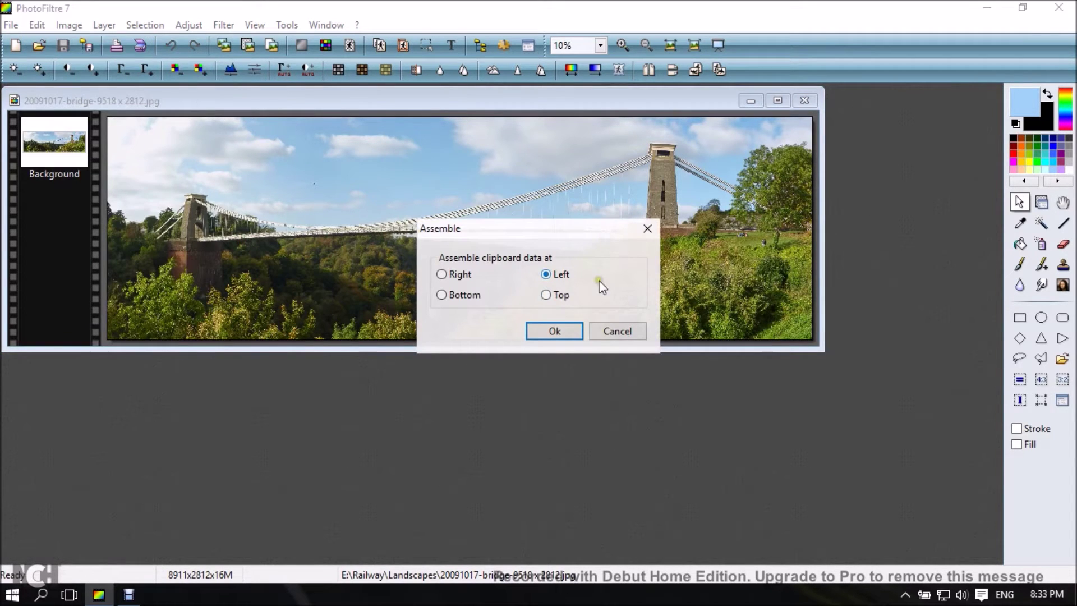
pyautogui.click(442, 274)
pyautogui.click(547, 332)
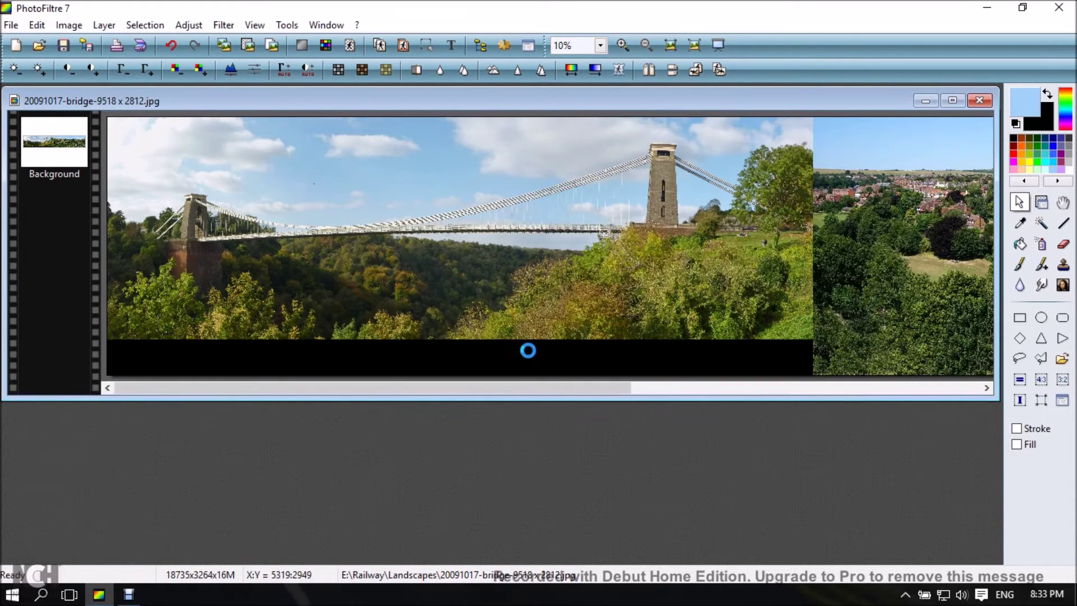
pyautogui.moveTo(565, 389); pyautogui.dragTo(728, 388)
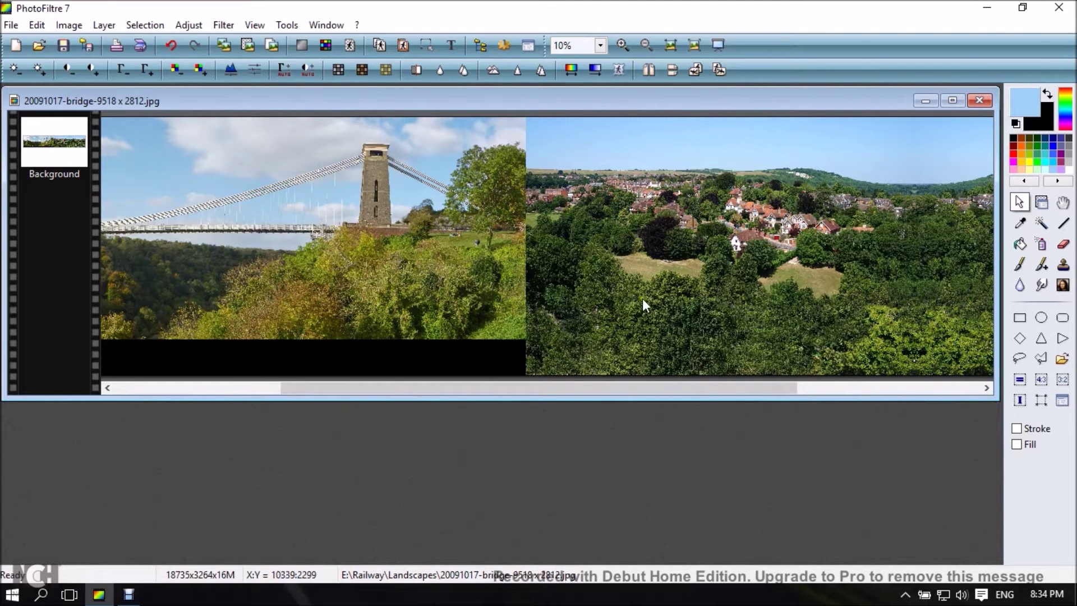
pyautogui.moveTo(593, 387); pyautogui.dragTo(411, 400)
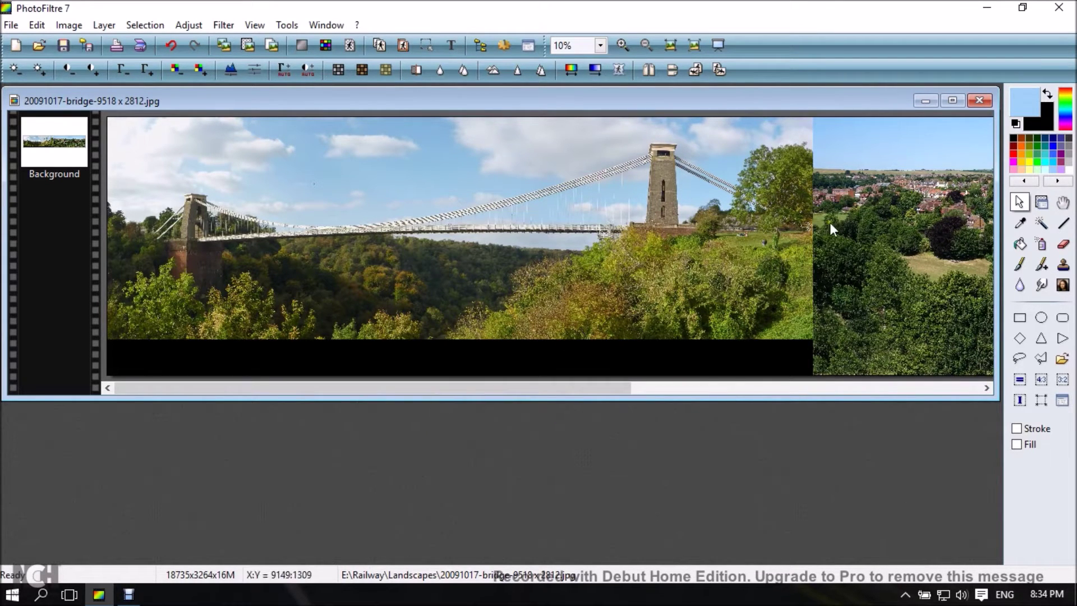
# Select the Clone stamp tool with radius 100.
pyautogui.click(1065, 265)
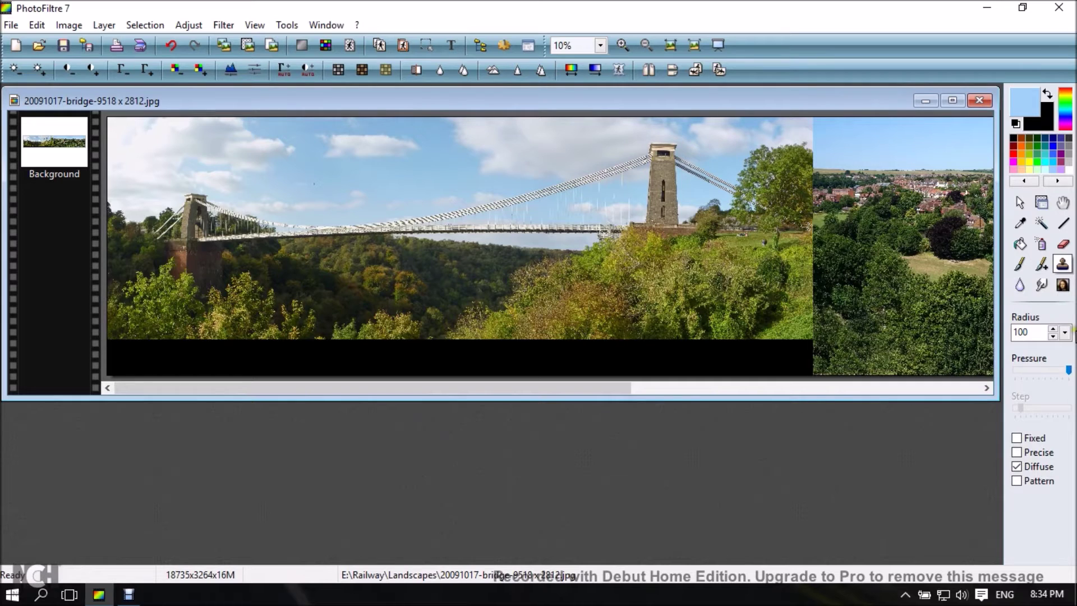
pyautogui.click(1064, 332)
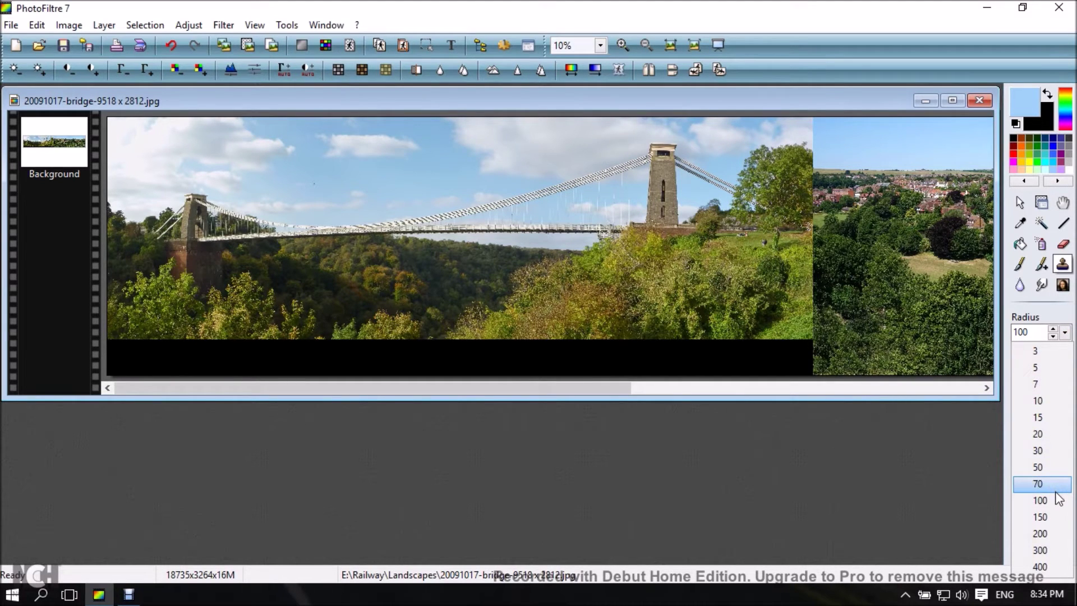
pyautogui.click(998, 378)
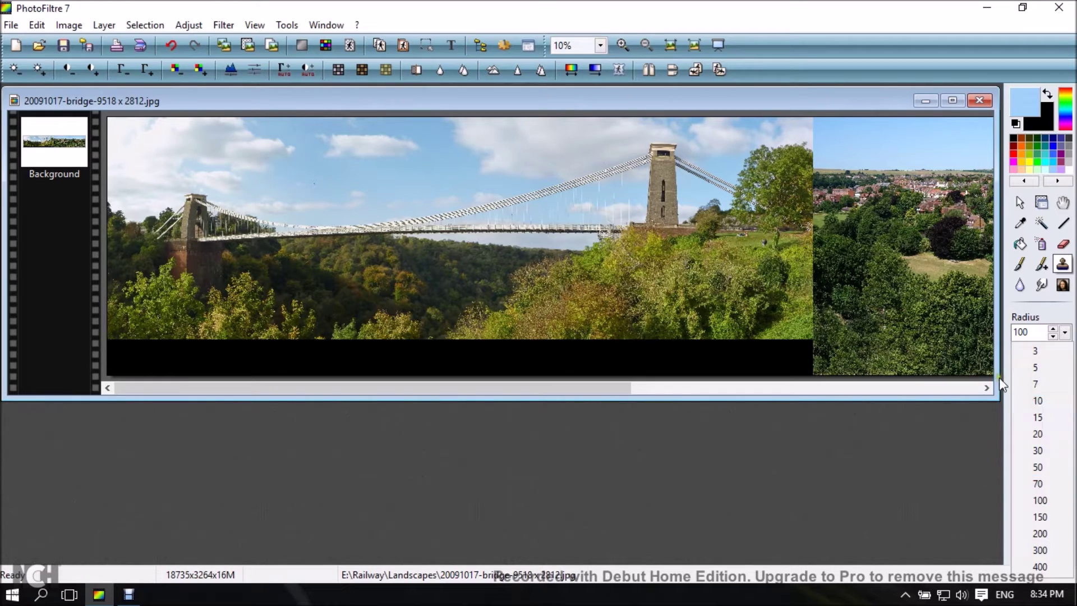
pyautogui.click(955, 349)
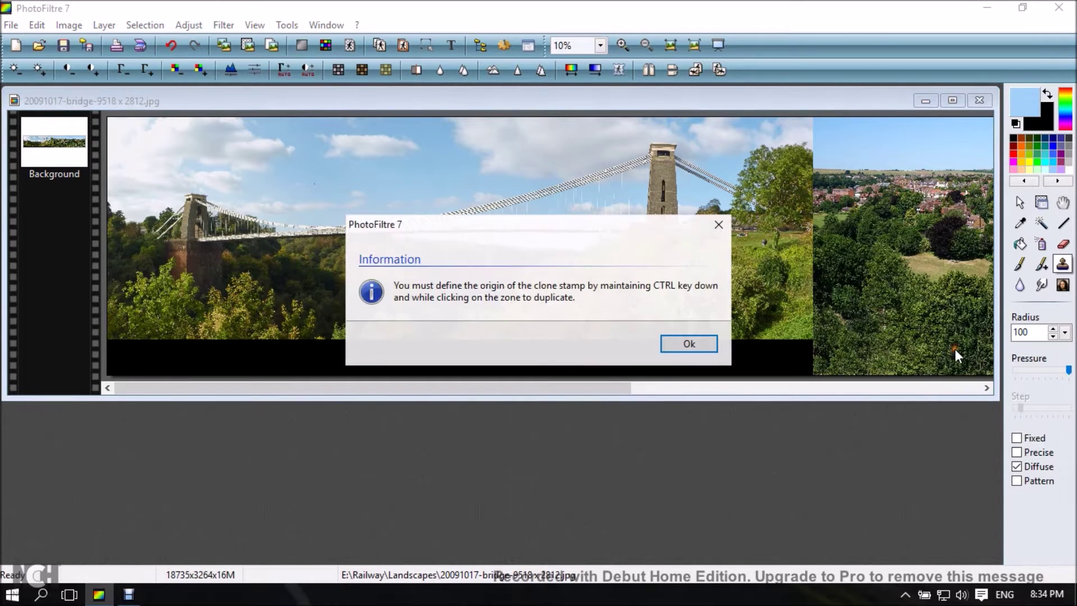
pyautogui.click(698, 341)
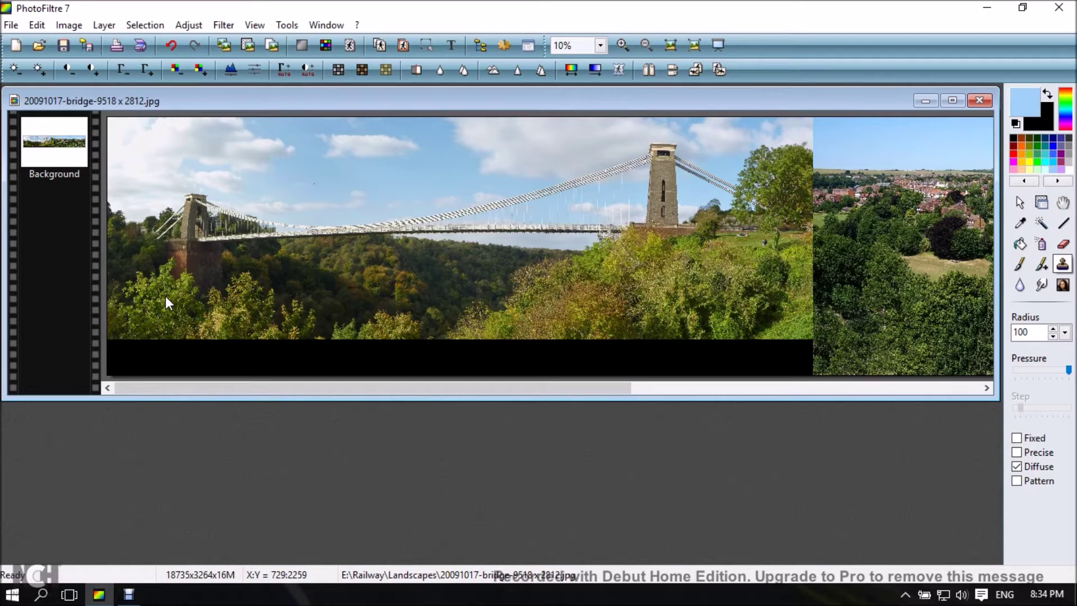
# Clone tree foliage onto the black strip, then switch cloning from Diffuse to Precise.
pyautogui.keyDown('ctrl'); pyautogui.click(159, 360); pyautogui.keyUp('ctrl')
pyautogui.click(170, 355)
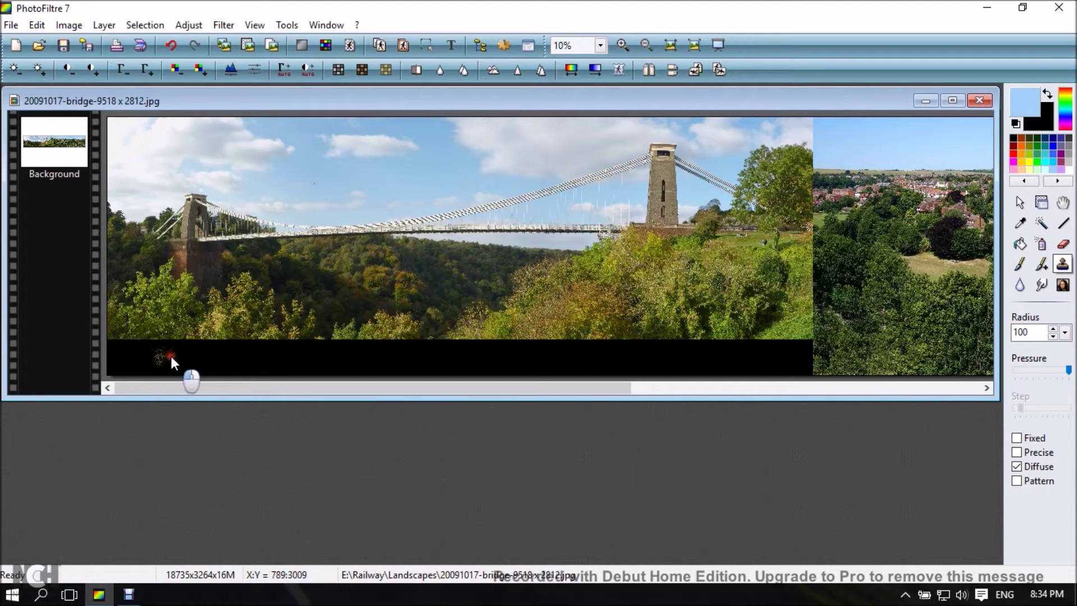
pyautogui.click(1017, 466)
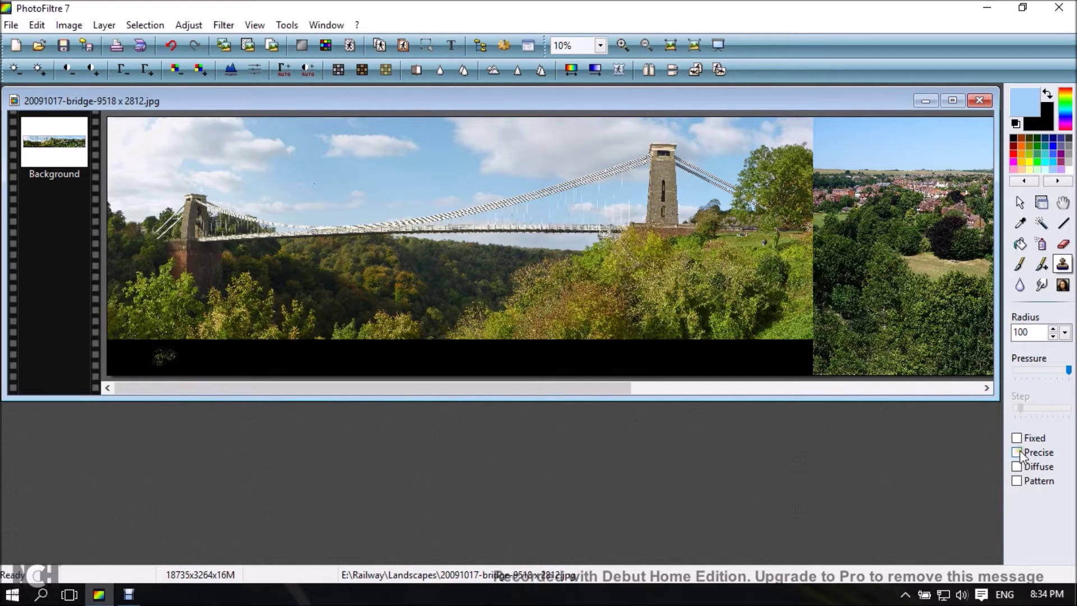
pyautogui.click(1016, 452)
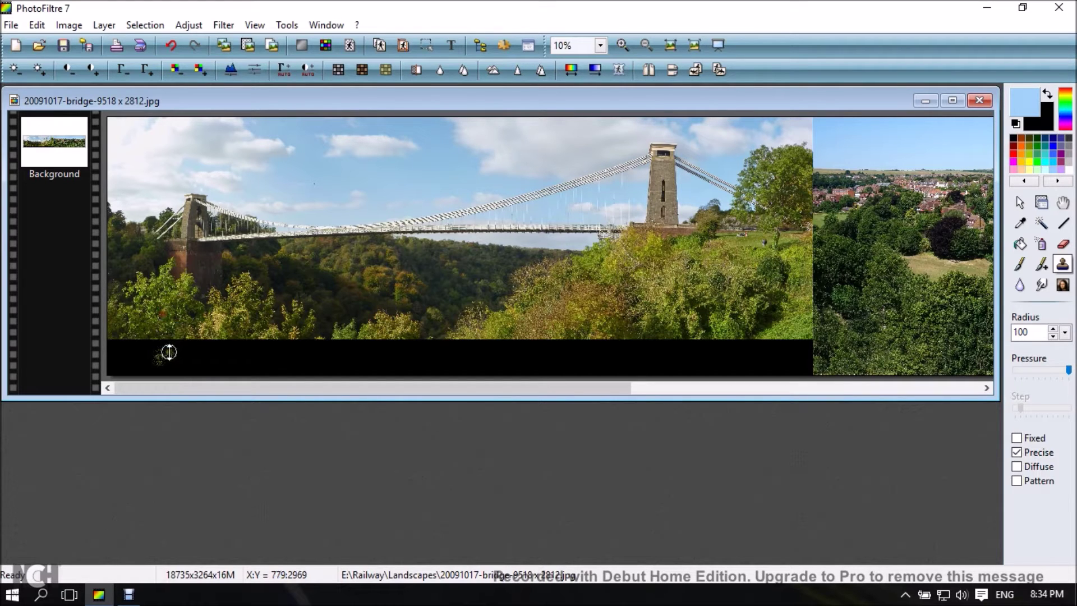
# Paint cloned trees over the black strip's left end and lower-left corner.
pyautogui.moveTo(168, 347)
pyautogui.mouseDown()
pyautogui.moveTo(139, 359)
pyautogui.moveTo(155, 348)
pyautogui.moveTo(112, 337)
pyautogui.mouseUp()
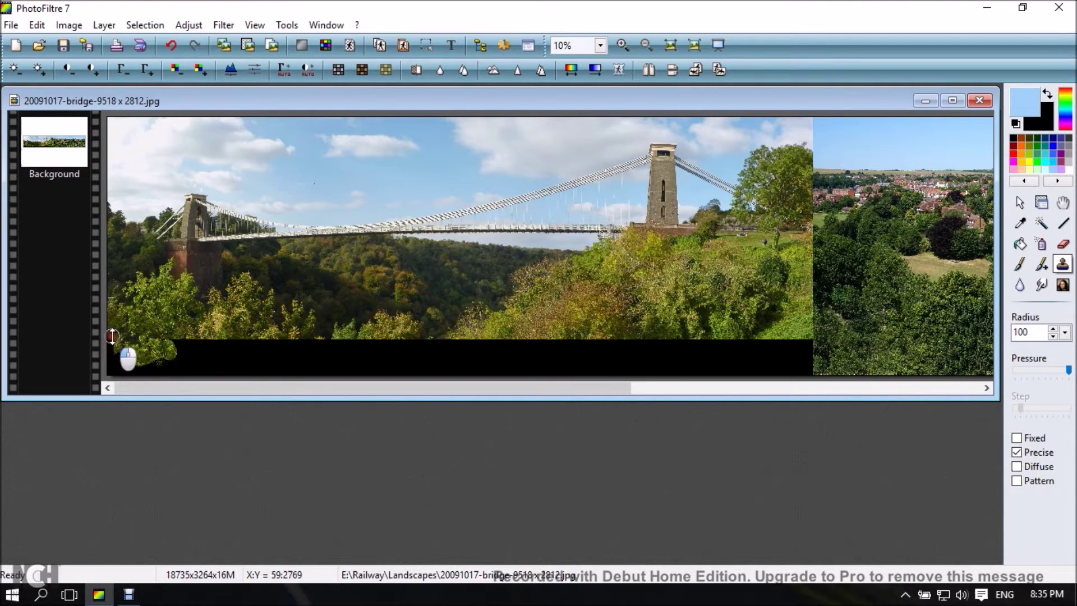
pyautogui.click(170, 317)
pyautogui.moveTo(117, 336)
pyautogui.mouseDown()
pyautogui.moveTo(135, 375)
pyautogui.moveTo(136, 349)
pyautogui.mouseUp()
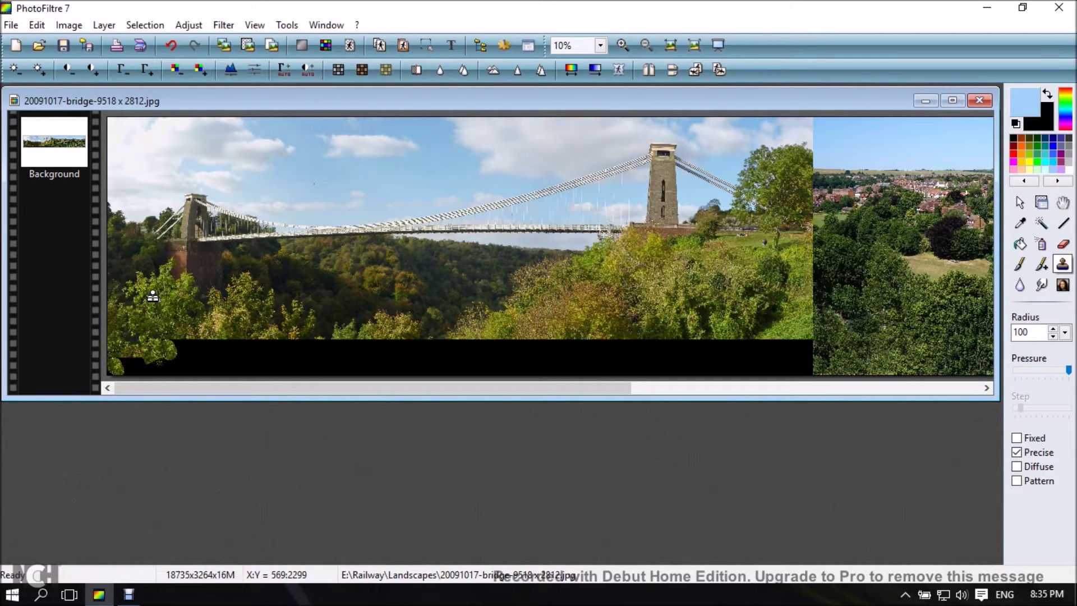
pyautogui.click(180, 344)
pyautogui.moveTo(180, 344)
pyautogui.mouseDown()
pyautogui.moveTo(158, 357)
pyautogui.moveTo(151, 368)
pyautogui.moveTo(166, 369)
pyautogui.moveTo(140, 360)
pyautogui.mouseUp()
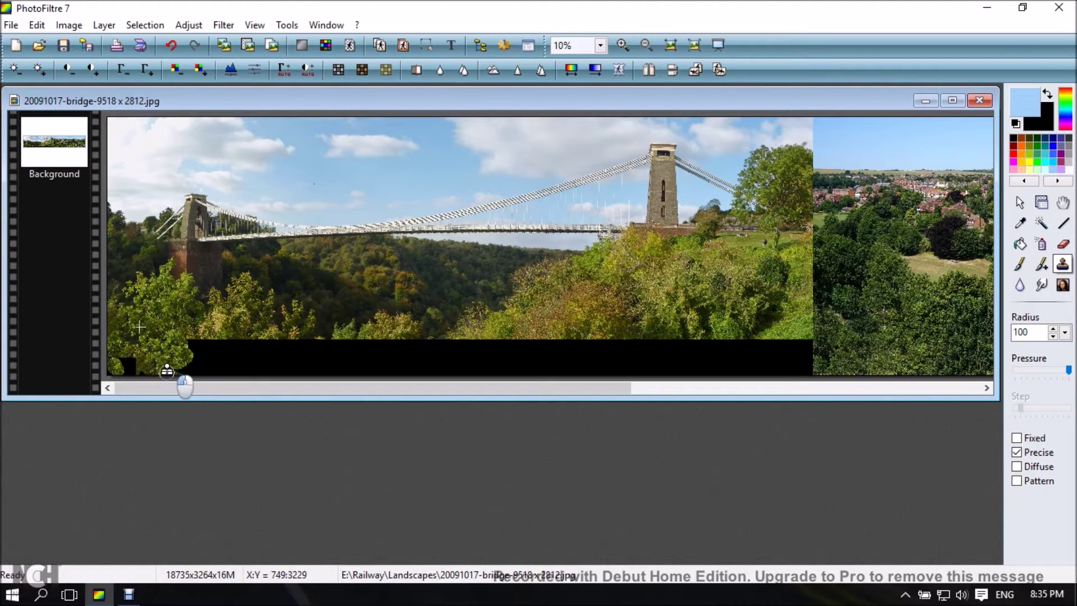
pyautogui.click(167, 370)
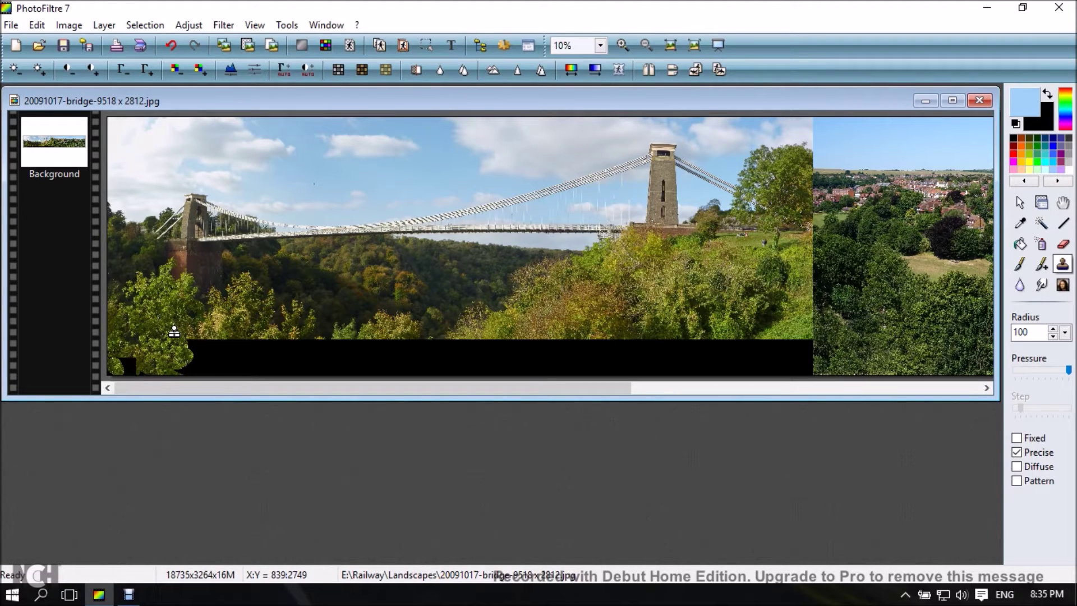
pyautogui.click(121, 359)
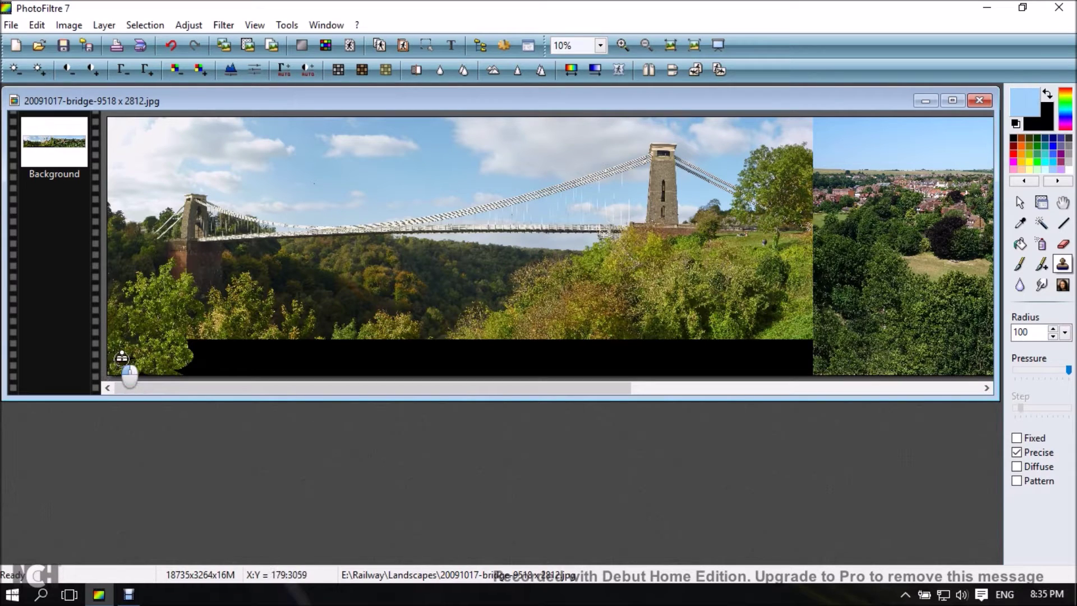
pyautogui.moveTo(121, 359)
pyautogui.mouseDown()
pyautogui.moveTo(144, 368)
pyautogui.moveTo(156, 356)
pyautogui.moveTo(144, 340)
pyautogui.mouseUp()
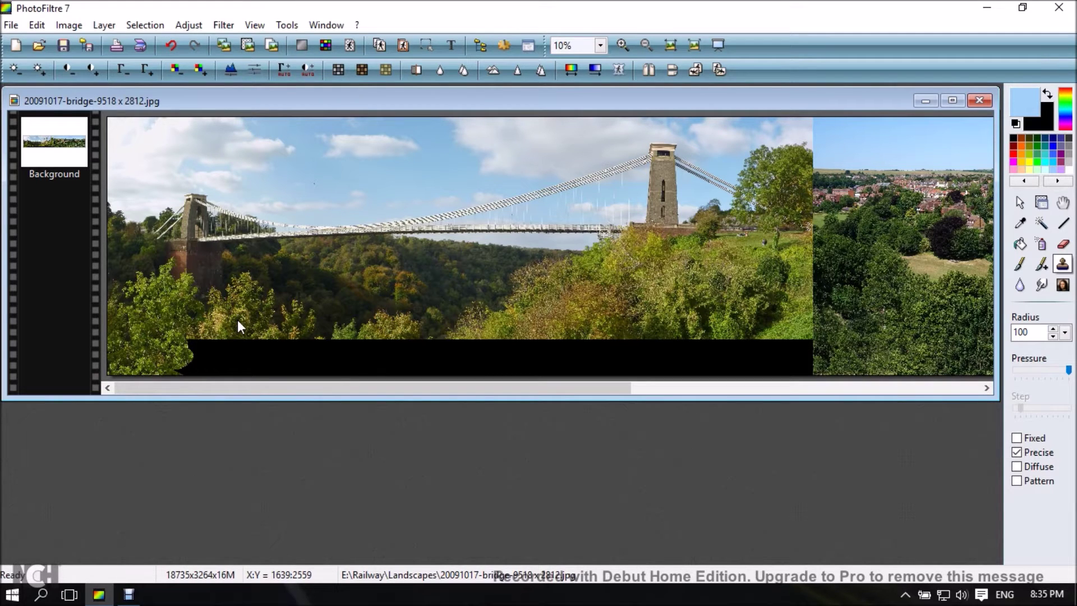
# Extend cloned tree texture along the strip's upper edge and over the dark blotch.
pyautogui.moveTo(227, 336)
pyautogui.mouseDown()
pyautogui.moveTo(181, 353)
pyautogui.moveTo(206, 341)
pyautogui.moveTo(189, 359)
pyautogui.mouseUp()
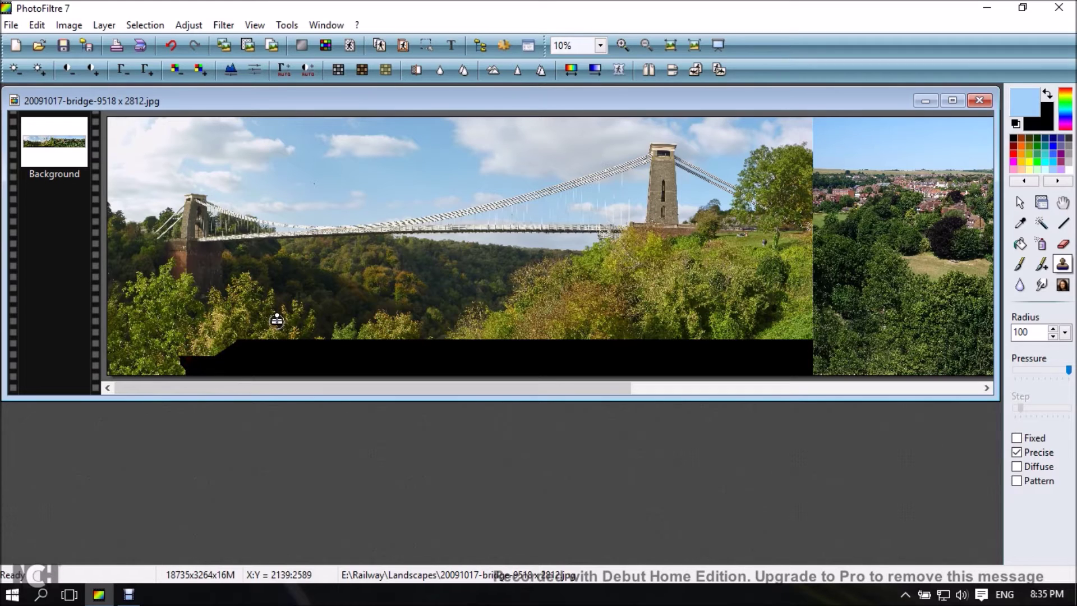
pyautogui.moveTo(243, 338)
pyautogui.mouseDown()
pyautogui.moveTo(206, 374)
pyautogui.moveTo(206, 357)
pyautogui.moveTo(178, 372)
pyautogui.moveTo(229, 359)
pyautogui.mouseUp()
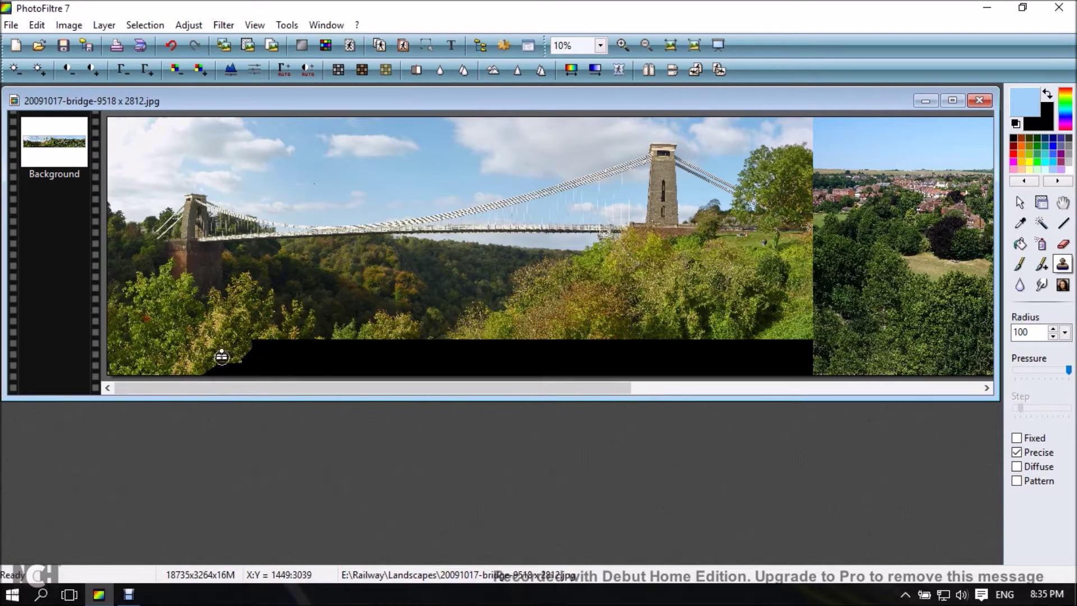
pyautogui.moveTo(222, 356)
pyautogui.mouseDown()
pyautogui.moveTo(255, 365)
pyautogui.moveTo(241, 375)
pyautogui.moveTo(202, 369)
pyautogui.moveTo(256, 354)
pyautogui.moveTo(252, 344)
pyautogui.moveTo(268, 370)
pyautogui.moveTo(278, 345)
pyautogui.moveTo(266, 337)
pyautogui.moveTo(293, 372)
pyautogui.moveTo(293, 350)
pyautogui.moveTo(279, 351)
pyautogui.moveTo(293, 341)
pyautogui.moveTo(322, 348)
pyautogui.moveTo(306, 346)
pyautogui.moveTo(306, 359)
pyautogui.moveTo(312, 341)
pyautogui.moveTo(307, 352)
pyautogui.moveTo(327, 362)
pyautogui.moveTo(293, 366)
pyautogui.moveTo(318, 370)
pyautogui.moveTo(370, 367)
pyautogui.moveTo(339, 362)
pyautogui.moveTo(370, 346)
pyautogui.moveTo(354, 348)
pyautogui.moveTo(392, 375)
pyautogui.moveTo(368, 344)
pyautogui.moveTo(421, 346)
pyautogui.moveTo(373, 344)
pyautogui.moveTo(405, 366)
pyautogui.moveTo(433, 361)
pyautogui.moveTo(405, 336)
pyautogui.mouseUp()
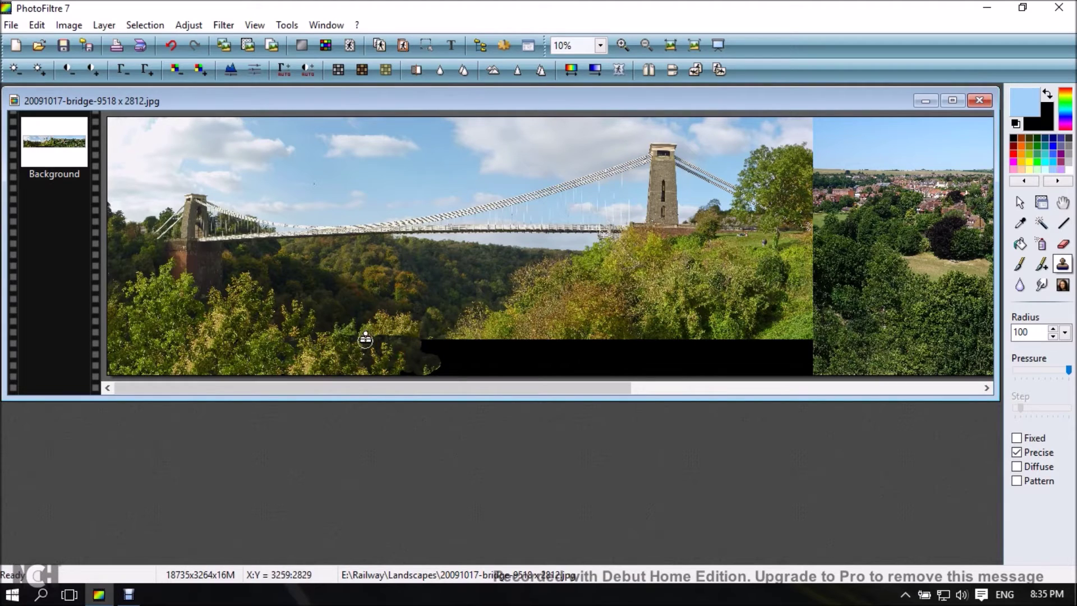
pyautogui.keyDown('ctrl'); pyautogui.click(239, 349); pyautogui.keyUp('ctrl')
pyautogui.moveTo(332, 348)
pyautogui.mouseDown()
pyautogui.moveTo(416, 339)
pyautogui.moveTo(369, 340)
pyautogui.moveTo(410, 345)
pyautogui.moveTo(383, 358)
pyautogui.moveTo(355, 348)
pyautogui.moveTo(381, 368)
pyautogui.moveTo(436, 360)
pyautogui.moveTo(400, 336)
pyautogui.moveTo(310, 339)
pyautogui.moveTo(401, 334)
pyautogui.moveTo(438, 349)
pyautogui.moveTo(428, 370)
pyautogui.moveTo(447, 362)
pyautogui.moveTo(435, 324)
pyautogui.mouseUp()
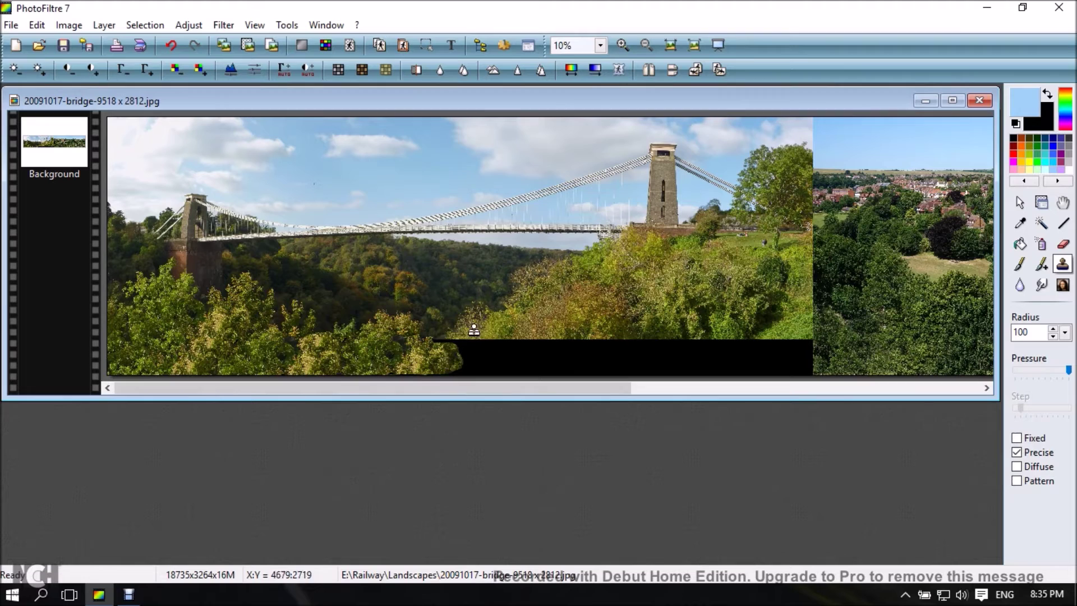
pyautogui.moveTo(579, 293)
pyautogui.mouseDown()
pyautogui.moveTo(511, 343)
pyautogui.moveTo(522, 337)
pyautogui.moveTo(433, 343)
pyautogui.moveTo(456, 358)
pyautogui.moveTo(487, 351)
pyautogui.moveTo(506, 318)
pyautogui.moveTo(495, 372)
pyautogui.moveTo(450, 365)
pyautogui.moveTo(520, 353)
pyautogui.mouseUp()
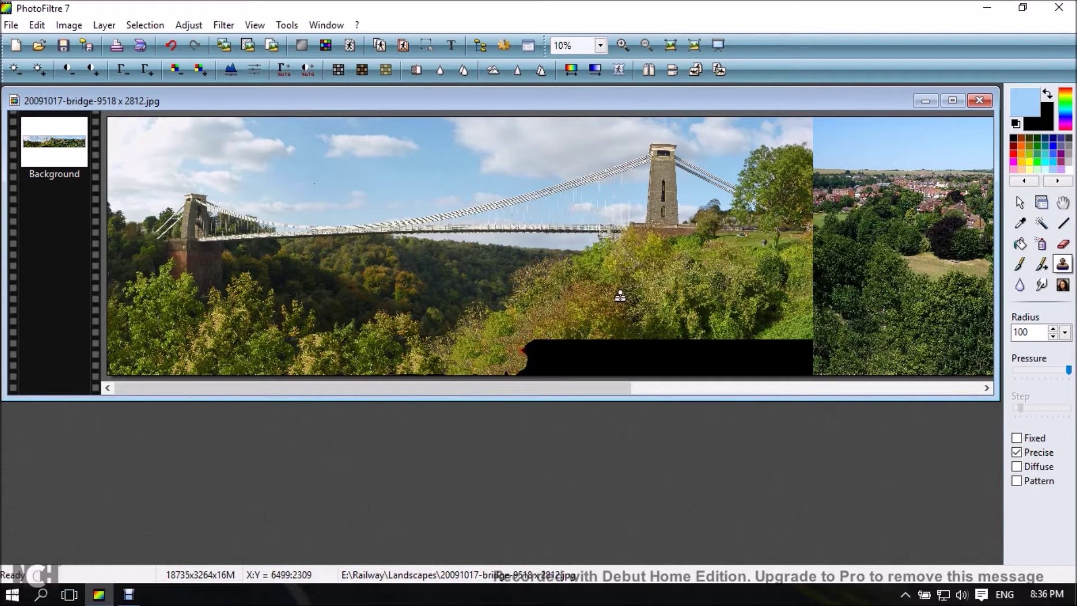
pyautogui.moveTo(586, 345)
pyautogui.mouseDown()
pyautogui.moveTo(526, 348)
pyautogui.moveTo(534, 358)
pyautogui.moveTo(514, 369)
pyautogui.moveTo(579, 354)
pyautogui.moveTo(550, 354)
pyautogui.moveTo(586, 360)
pyautogui.moveTo(605, 338)
pyautogui.moveTo(570, 366)
pyautogui.moveTo(593, 340)
pyautogui.moveTo(589, 365)
pyautogui.moveTo(587, 351)
pyautogui.moveTo(621, 347)
pyautogui.moveTo(637, 333)
pyautogui.moveTo(589, 342)
pyautogui.moveTo(646, 343)
pyautogui.moveTo(616, 369)
pyautogui.moveTo(647, 340)
pyautogui.mouseUp()
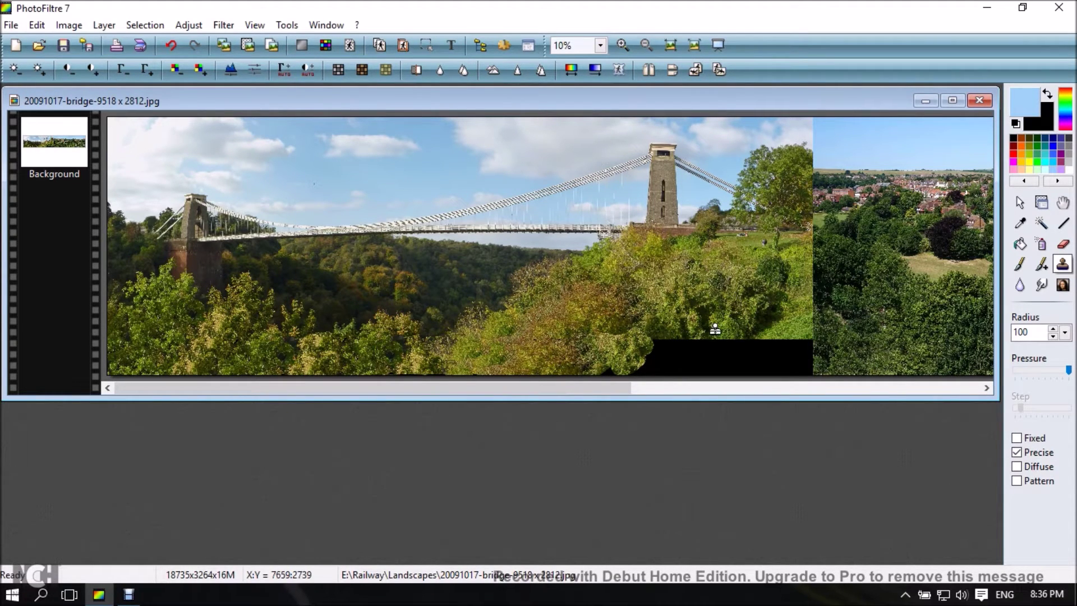
# Clone foliage across the rest of the black strip up to the photo seam.
pyautogui.moveTo(713, 349)
pyautogui.mouseDown()
pyautogui.moveTo(594, 365)
pyautogui.moveTo(707, 361)
pyautogui.moveTo(729, 347)
pyautogui.moveTo(724, 367)
pyautogui.moveTo(712, 360)
pyautogui.moveTo(746, 361)
pyautogui.moveTo(794, 329)
pyautogui.mouseUp()
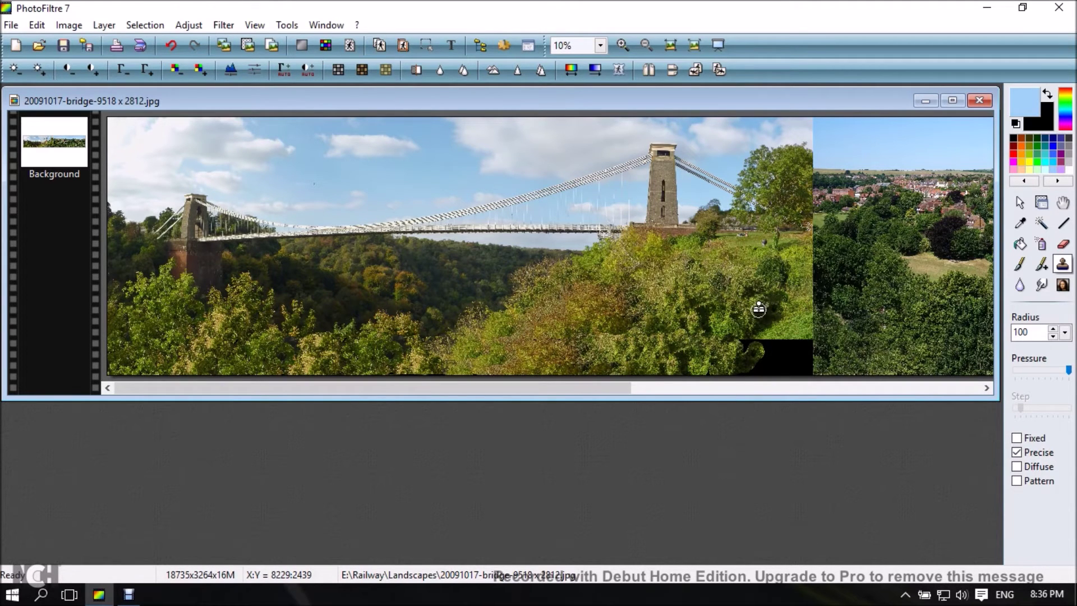
pyautogui.moveTo(759, 345)
pyautogui.mouseDown()
pyautogui.moveTo(752, 376)
pyautogui.moveTo(742, 374)
pyautogui.moveTo(742, 352)
pyautogui.moveTo(754, 348)
pyautogui.moveTo(743, 345)
pyautogui.moveTo(817, 343)
pyautogui.moveTo(788, 360)
pyautogui.moveTo(814, 362)
pyautogui.moveTo(763, 372)
pyautogui.moveTo(782, 361)
pyautogui.mouseUp()
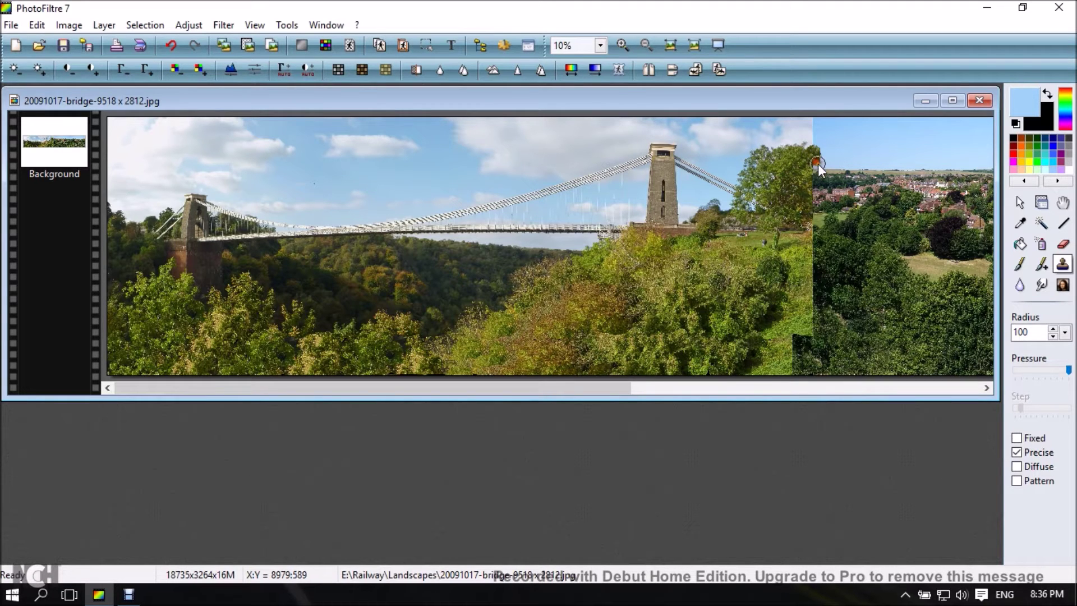
pyautogui.moveTo(823, 158); pyautogui.dragTo(828, 175)
pyautogui.click(824, 171)
# Paint dark cloned foliage over the light grass and tree edge along the photo seam.
pyautogui.moveTo(819, 178)
pyautogui.mouseDown()
pyautogui.moveTo(844, 199)
pyautogui.moveTo(832, 169)
pyautogui.moveTo(836, 183)
pyautogui.moveTo(819, 194)
pyautogui.moveTo(841, 197)
pyautogui.moveTo(821, 212)
pyautogui.moveTo(837, 212)
pyautogui.moveTo(829, 167)
pyautogui.moveTo(841, 185)
pyautogui.moveTo(829, 232)
pyautogui.moveTo(836, 221)
pyautogui.moveTo(811, 182)
pyautogui.mouseUp()
pyautogui.click(822, 197)
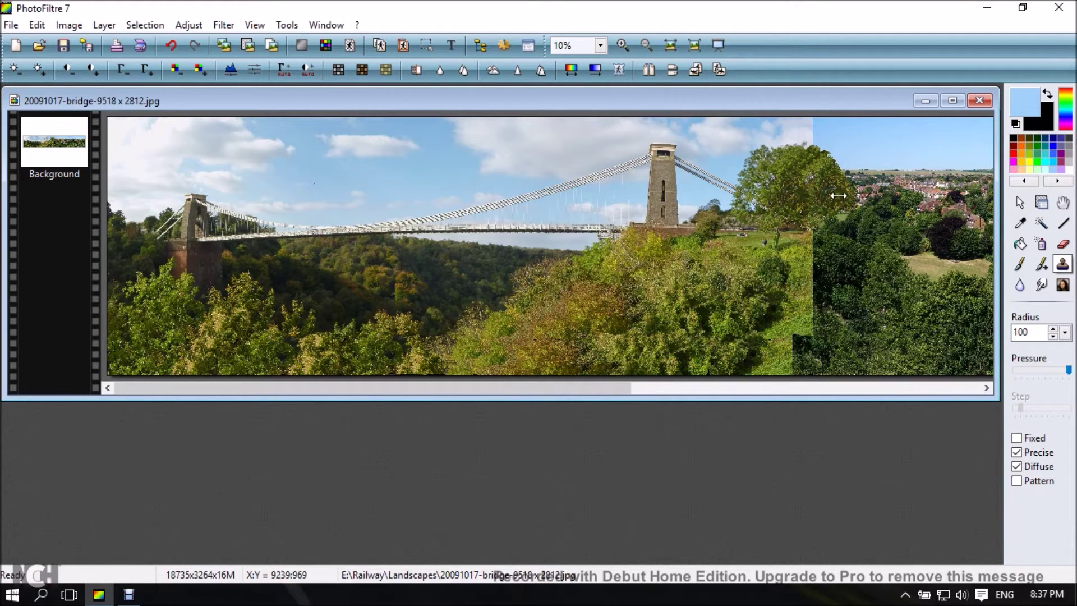
pyautogui.moveTo(838, 195)
pyautogui.mouseDown()
pyautogui.moveTo(835, 172)
pyautogui.moveTo(829, 203)
pyautogui.mouseUp()
pyautogui.moveTo(822, 247)
pyautogui.mouseDown()
pyautogui.moveTo(814, 232)
pyautogui.moveTo(807, 264)
pyautogui.moveTo(819, 281)
pyautogui.moveTo(852, 282)
pyautogui.mouseUp()
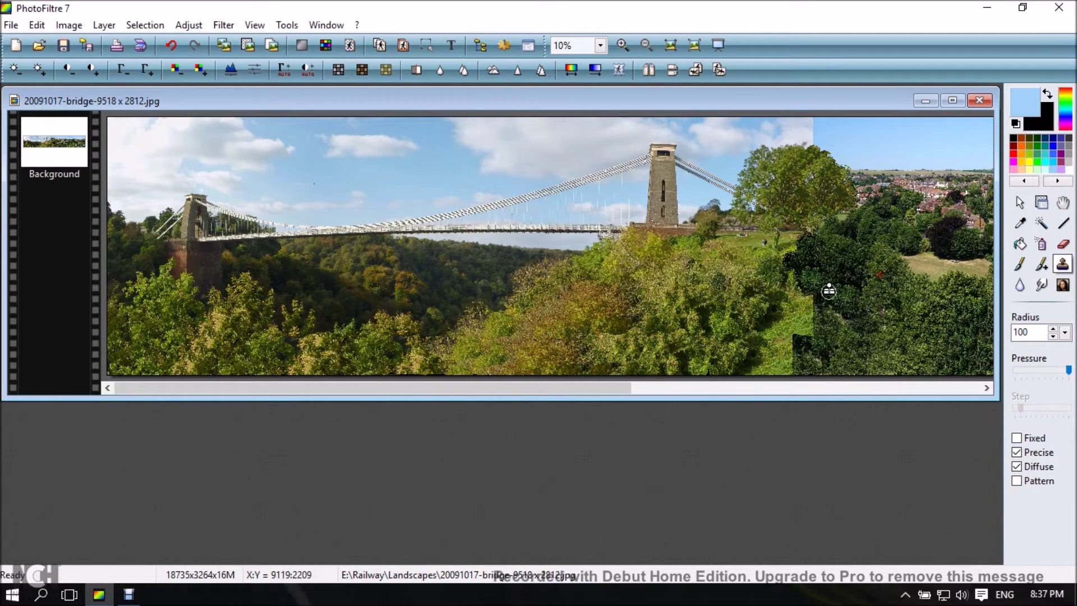
pyautogui.moveTo(795, 277)
pyautogui.mouseDown()
pyautogui.moveTo(810, 336)
pyautogui.moveTo(803, 309)
pyautogui.moveTo(782, 340)
pyautogui.moveTo(836, 328)
pyautogui.mouseUp()
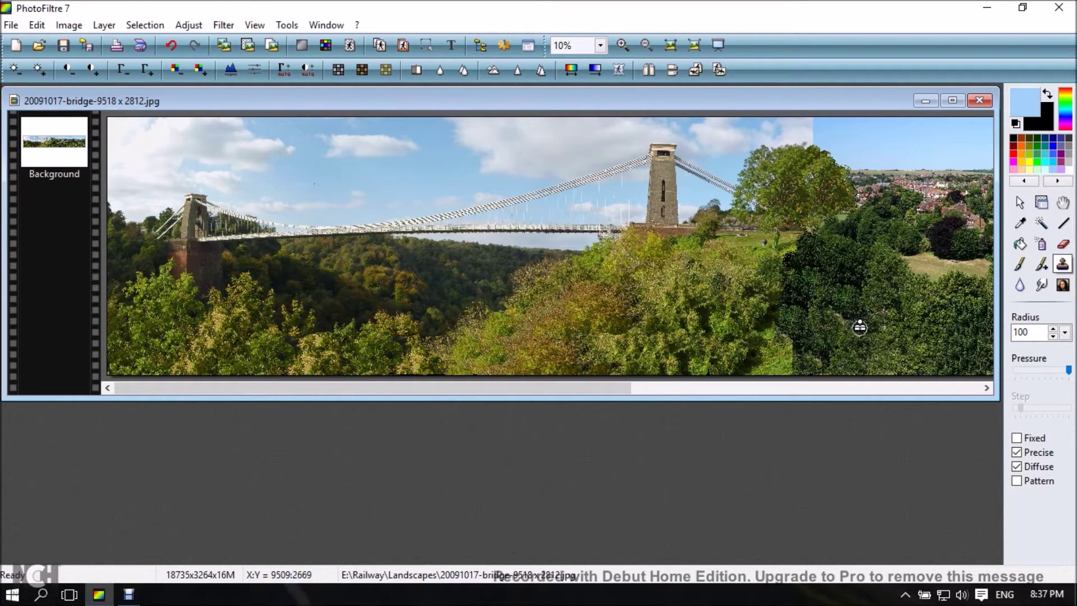
pyautogui.moveTo(798, 334)
pyautogui.mouseDown()
pyautogui.moveTo(785, 355)
pyautogui.moveTo(776, 344)
pyautogui.moveTo(795, 361)
pyautogui.moveTo(785, 349)
pyautogui.moveTo(800, 359)
pyautogui.moveTo(812, 350)
pyautogui.mouseUp()
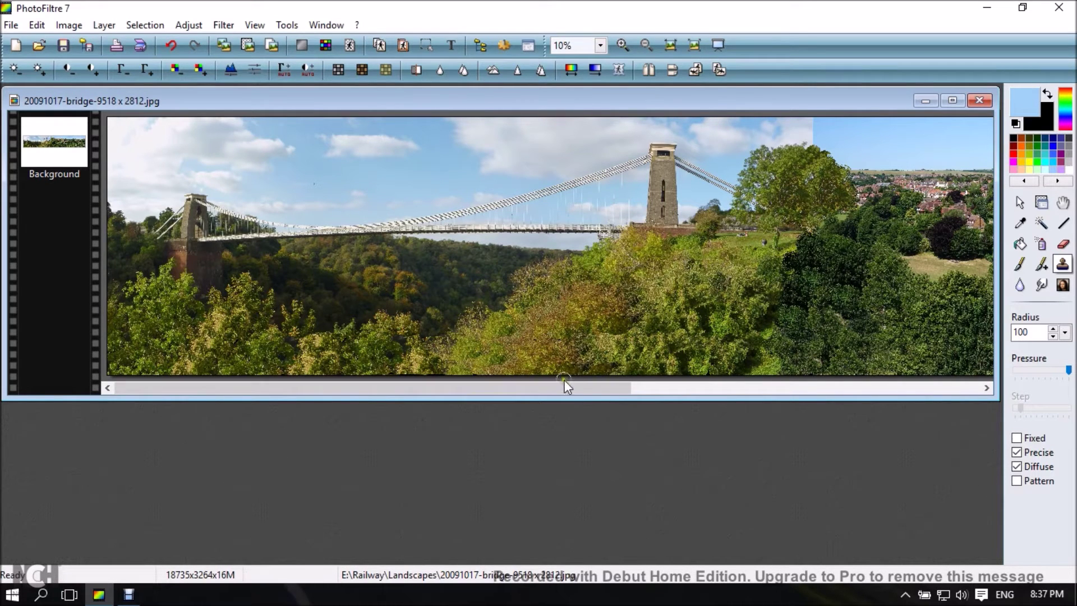
pyautogui.moveTo(596, 385); pyautogui.dragTo(761, 428)
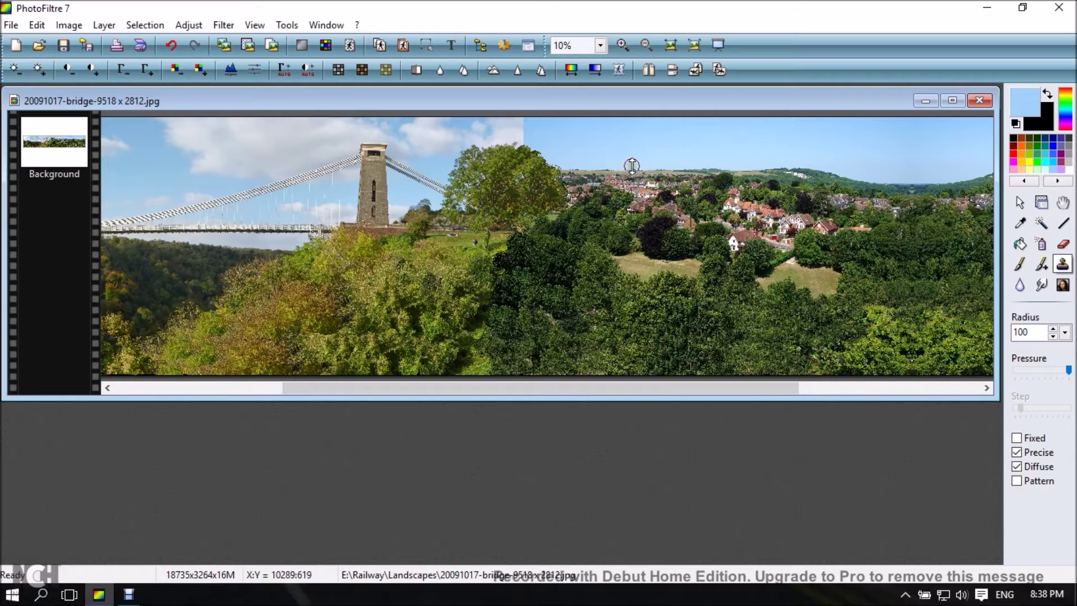
# Set a sky clone source and blend cloud texture along the seam above the treetop.
pyautogui.moveTo(632, 165)
pyautogui.mouseDown()
pyautogui.moveTo(570, 171)
pyautogui.moveTo(592, 179)
pyautogui.moveTo(663, 162)
pyautogui.moveTo(577, 167)
pyautogui.moveTo(576, 179)
pyautogui.moveTo(647, 168)
pyautogui.moveTo(600, 164)
pyautogui.mouseUp()
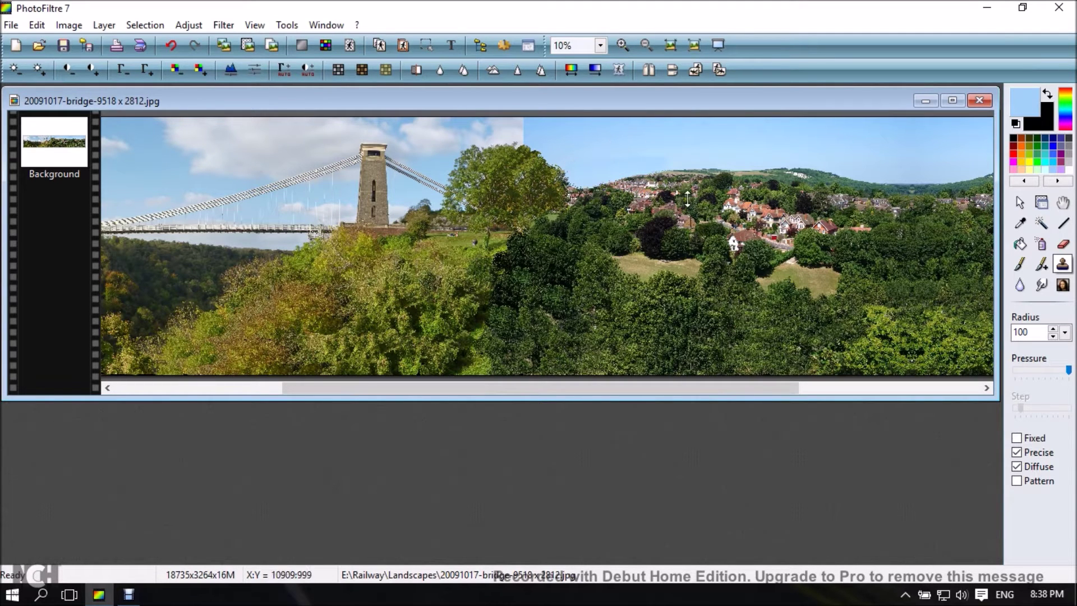
pyautogui.keyDown('ctrl'); pyautogui.click(509, 133); pyautogui.keyUp('ctrl')
pyautogui.click(530, 129)
pyautogui.moveTo(530, 128); pyautogui.dragTo(526, 138)
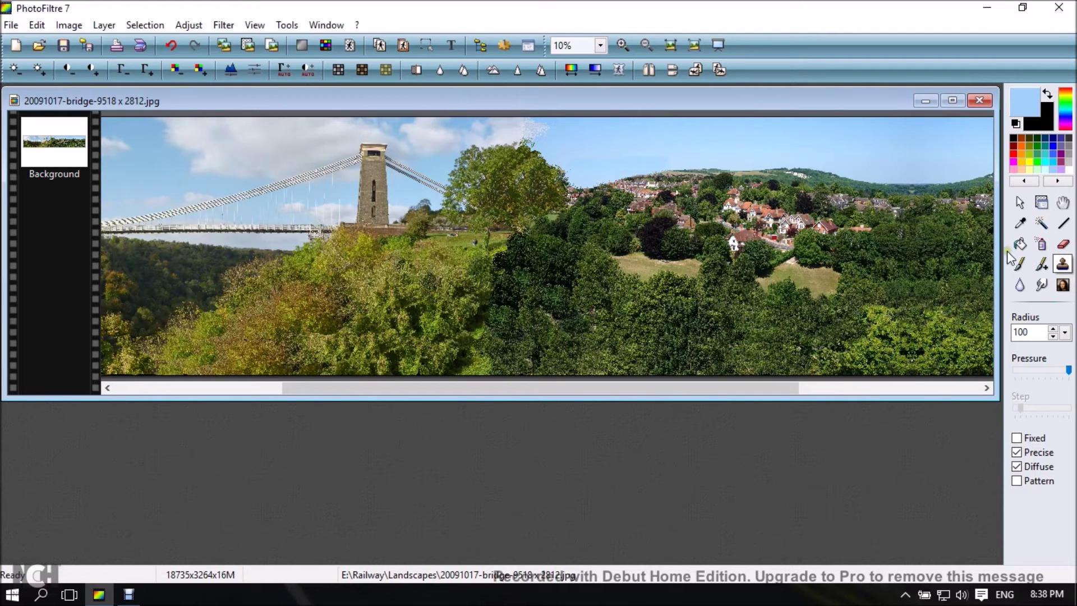
# Sample sky blue #8CC1E0 as the foreground colour and fill the sky area with it.
pyautogui.click(1019, 223)
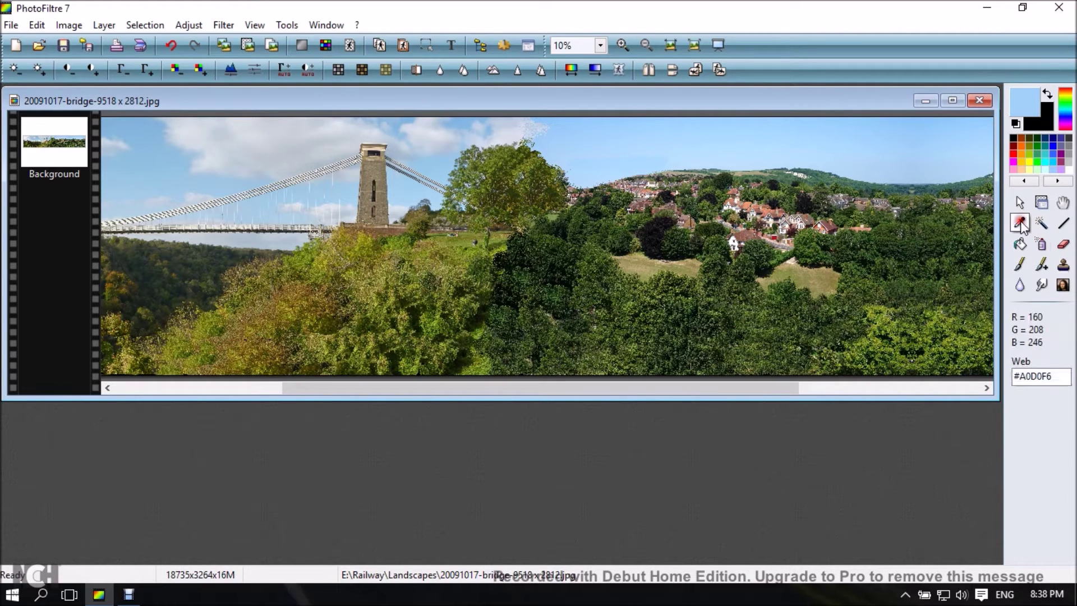
pyautogui.click(156, 160)
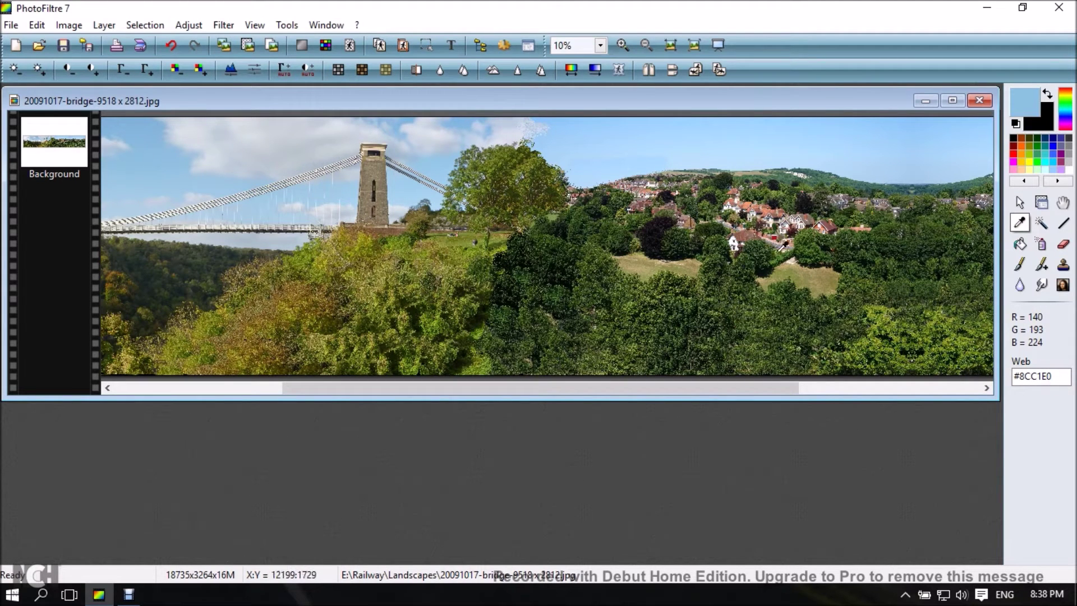
pyautogui.click(1021, 245)
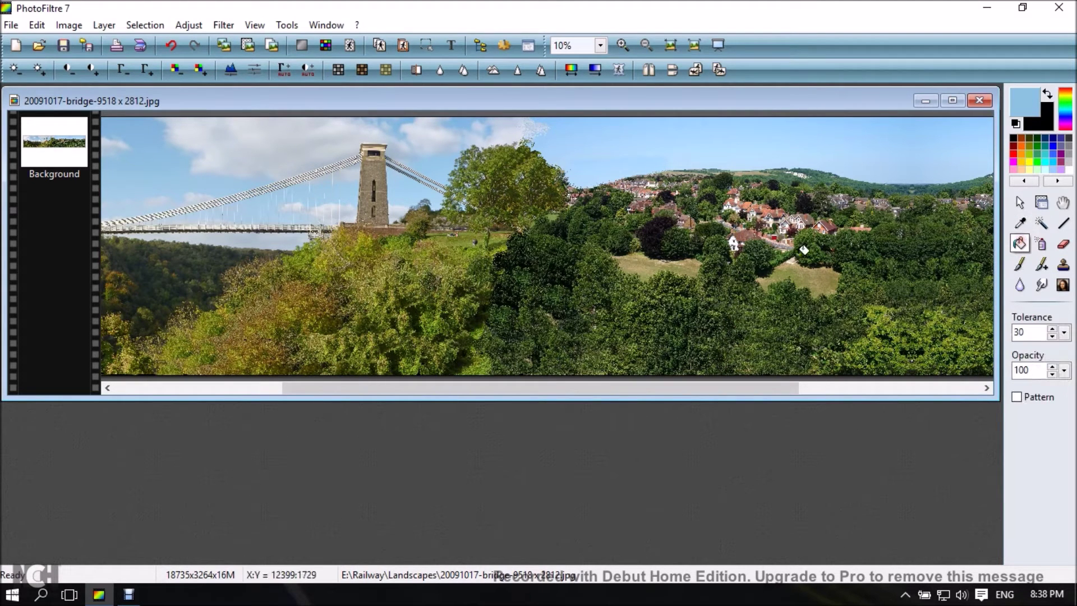
pyautogui.click(644, 143)
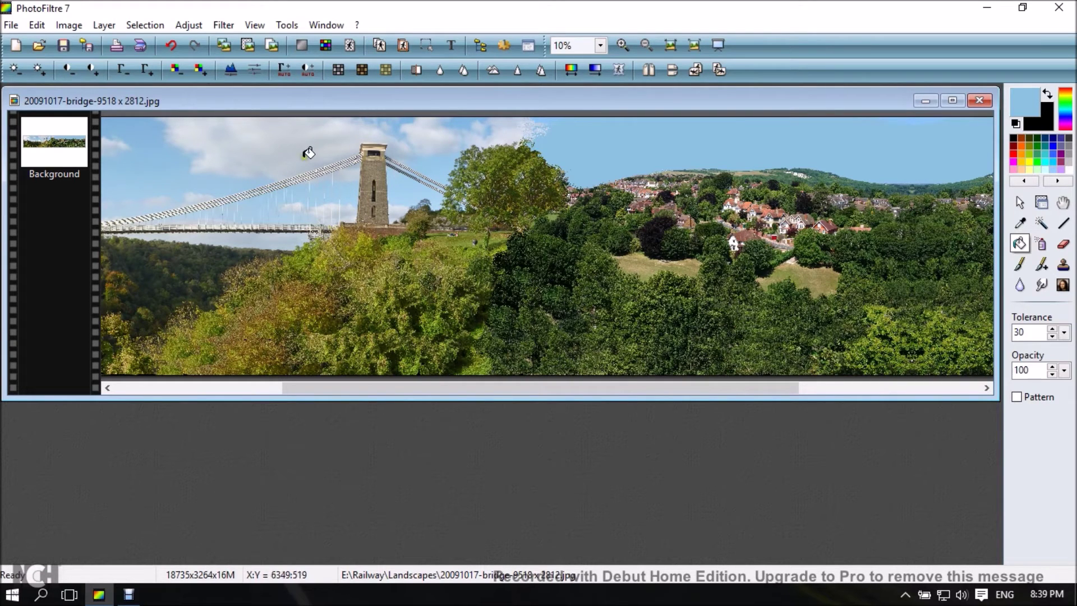
pyautogui.click(1062, 264)
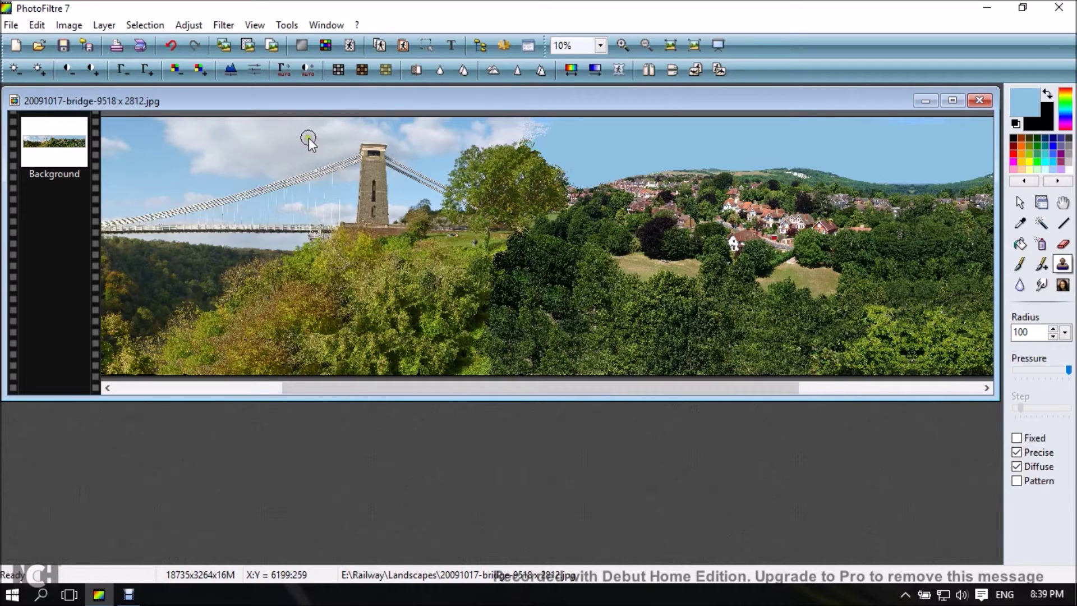
# With Diffuse off, clone a whitish sky patch along the top edge at the seam.
pyautogui.click(238, 131)
pyautogui.moveTo(539, 120)
pyautogui.mouseDown()
pyautogui.moveTo(564, 118)
pyautogui.moveTo(533, 123)
pyautogui.moveTo(546, 120)
pyautogui.mouseUp()
pyautogui.click(1018, 468)
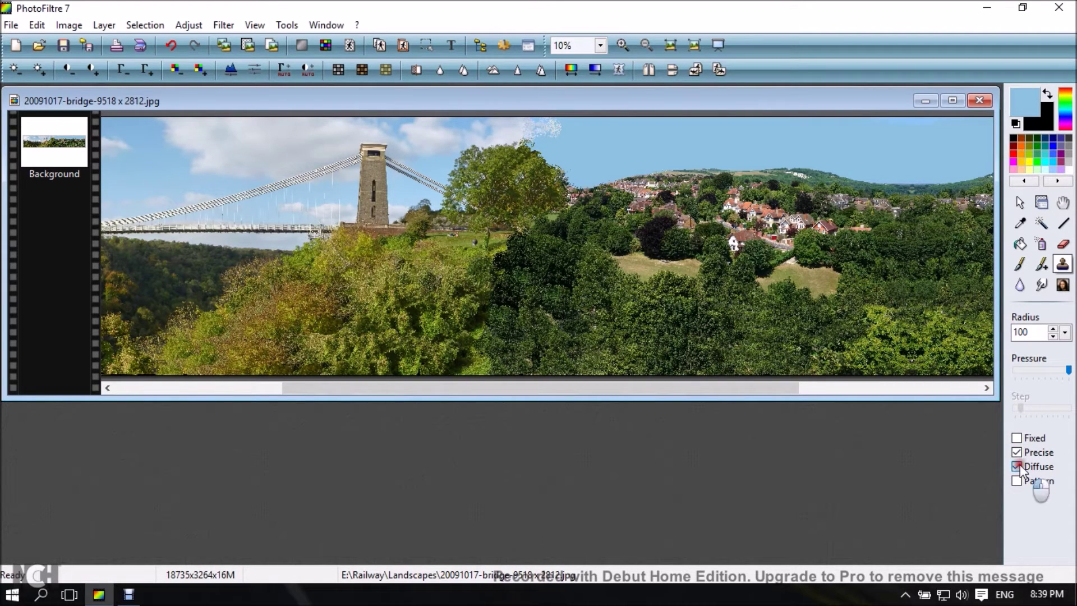
pyautogui.click(535, 128)
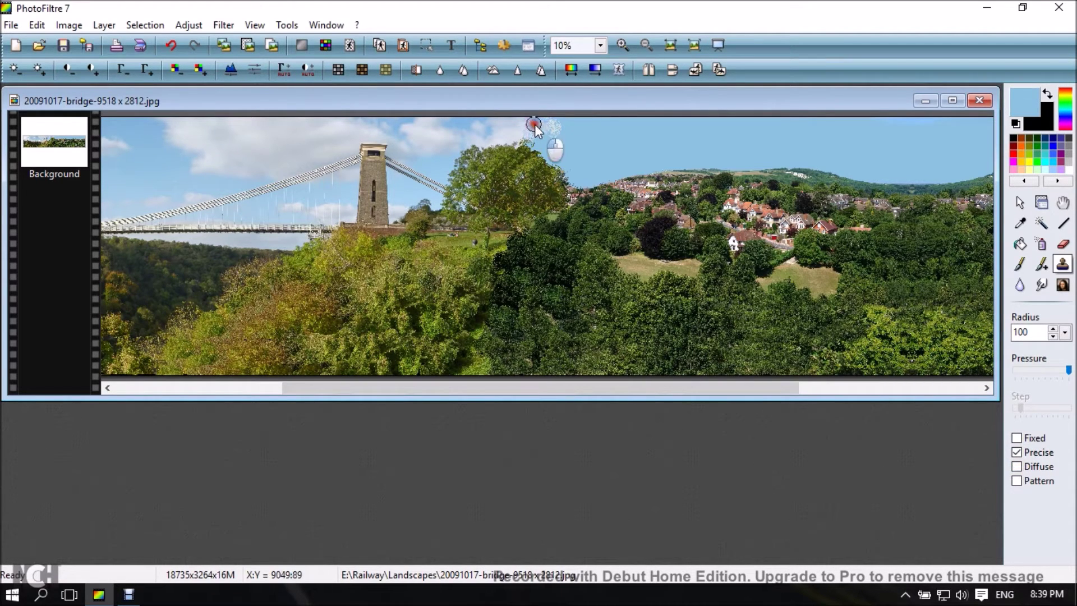
pyautogui.moveTo(551, 127)
pyautogui.mouseDown()
pyautogui.moveTo(569, 127)
pyautogui.moveTo(508, 130)
pyautogui.moveTo(630, 130)
pyautogui.moveTo(584, 123)
pyautogui.moveTo(606, 128)
pyautogui.moveTo(590, 133)
pyautogui.mouseUp()
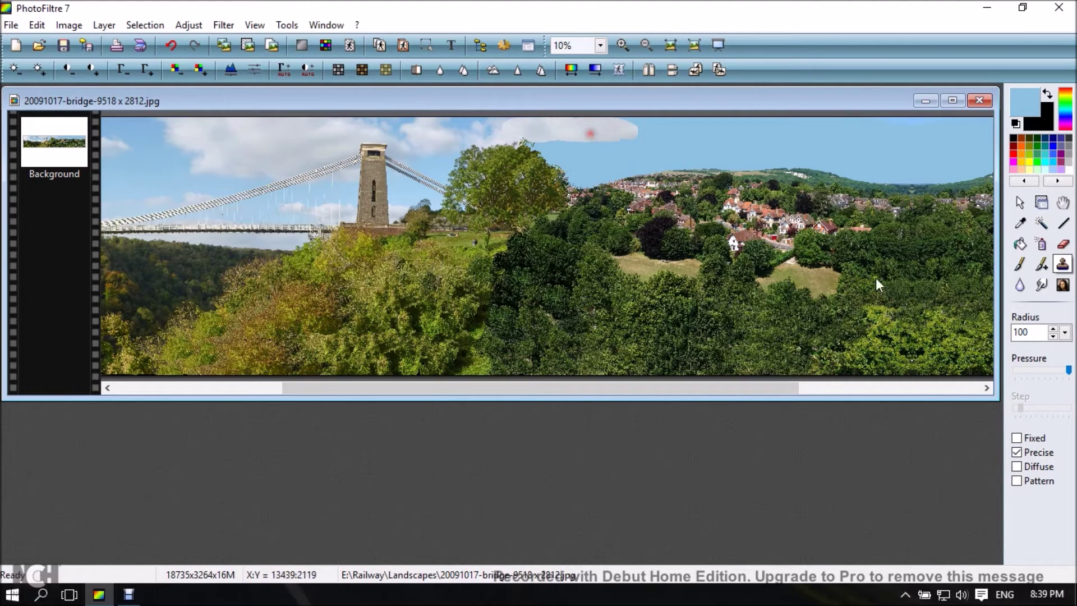
# Re-enable Diffuse and clone a cloud across the sky above the seam.
pyautogui.click(1016, 467)
pyautogui.keyDown('ctrl'); pyautogui.click(606, 140); pyautogui.keyUp('ctrl')
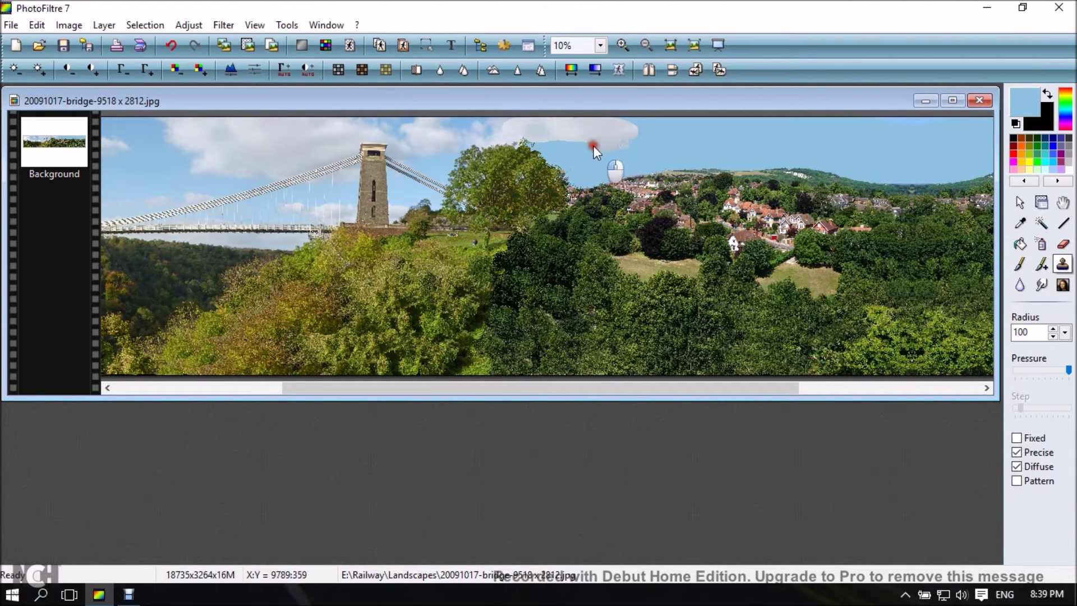
pyautogui.moveTo(579, 145); pyautogui.dragTo(544, 148)
pyautogui.moveTo(646, 139)
pyautogui.mouseDown()
pyautogui.moveTo(626, 130)
pyautogui.moveTo(648, 125)
pyautogui.moveTo(616, 125)
pyautogui.moveTo(657, 133)
pyautogui.mouseUp()
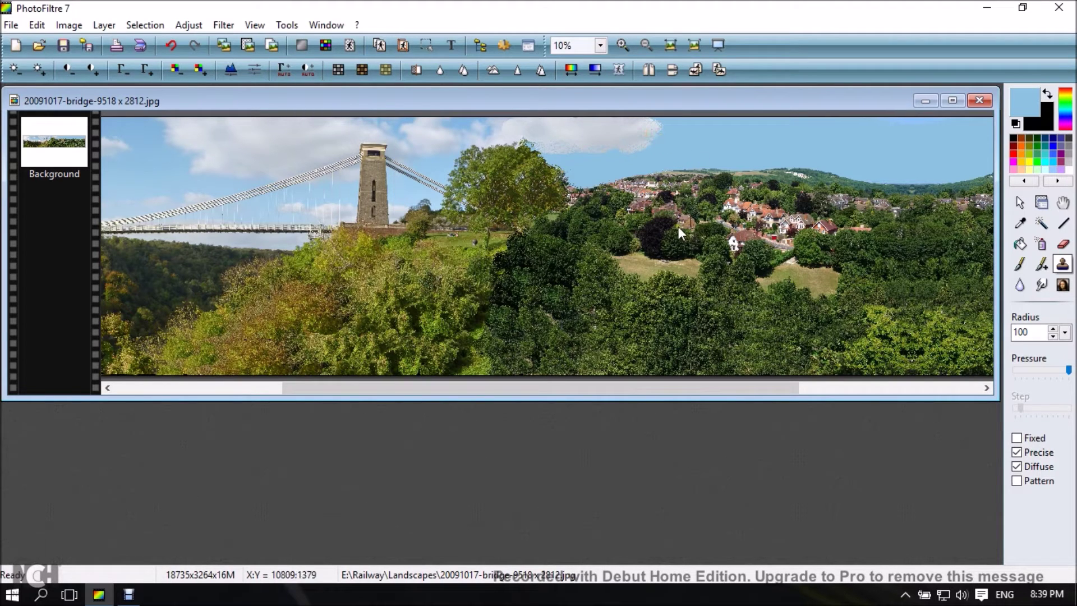
pyautogui.moveTo(480, 127)
pyautogui.mouseDown()
pyautogui.moveTo(509, 130)
pyautogui.moveTo(495, 125)
pyautogui.mouseUp()
# Zoom to 25% and smudge the cloud edge along the large tree's crown into the sky.
pyautogui.click(1040, 285)
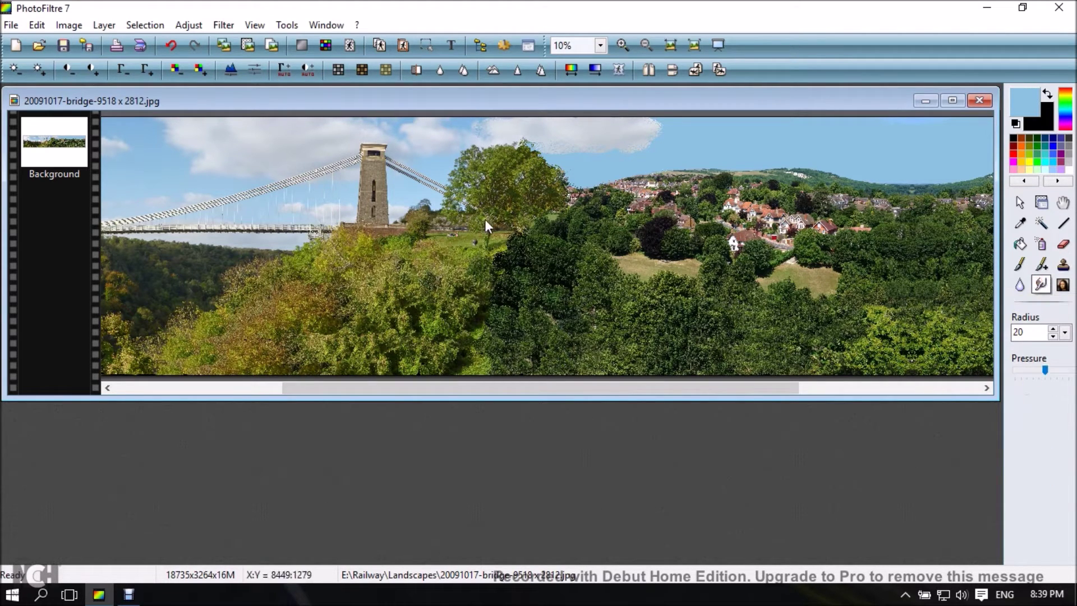
pyautogui.scroll(2, 490, 216)
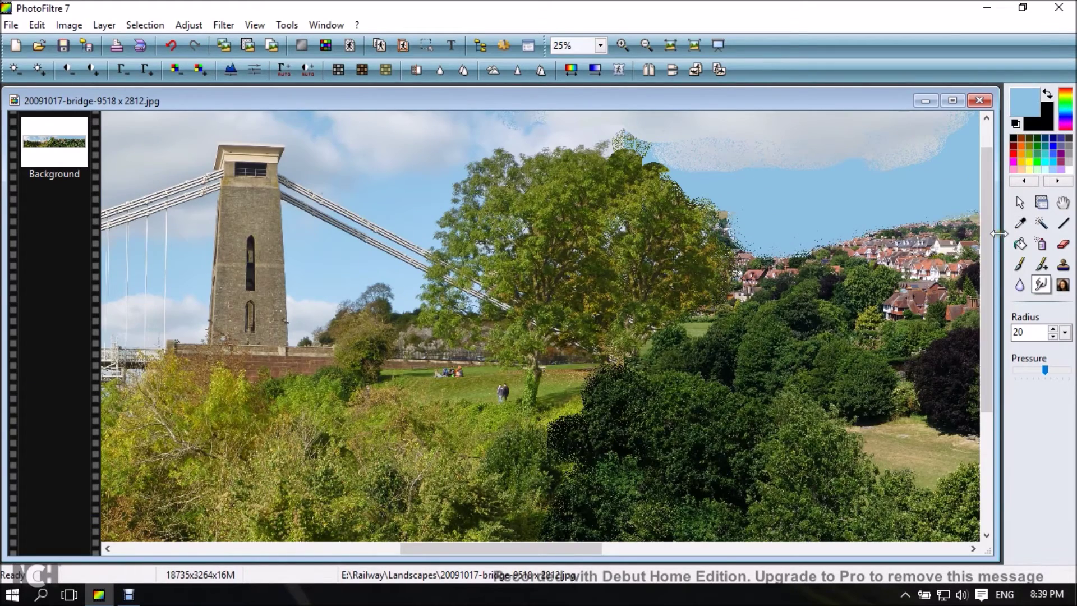
pyautogui.moveTo(988, 237); pyautogui.dragTo(988, 214)
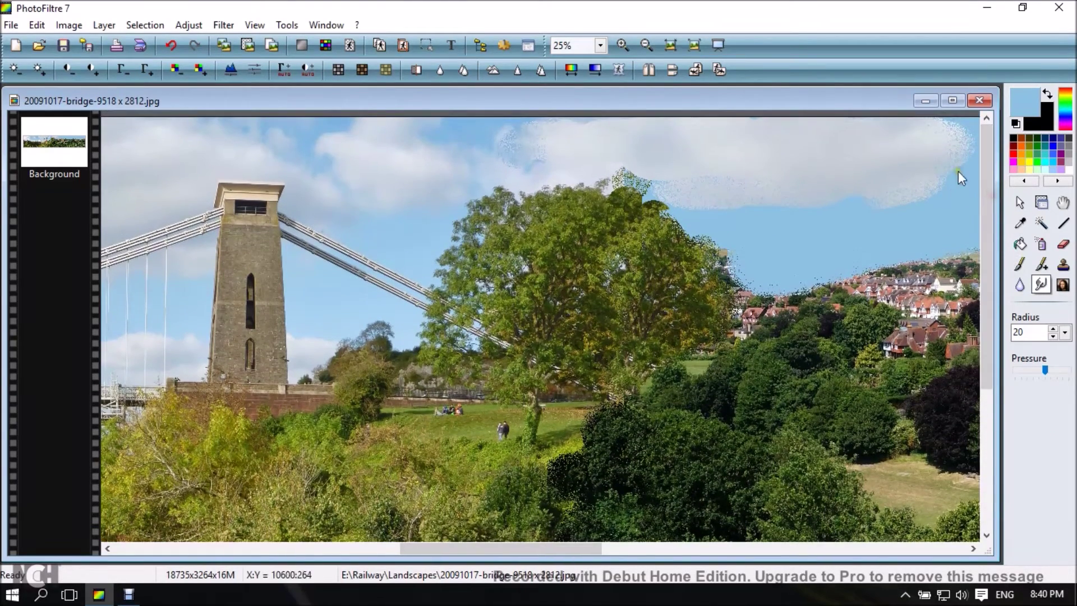
pyautogui.moveTo(945, 123)
pyautogui.mouseDown()
pyautogui.moveTo(974, 147)
pyautogui.moveTo(944, 152)
pyautogui.moveTo(953, 173)
pyautogui.moveTo(920, 203)
pyautogui.moveTo(927, 189)
pyautogui.moveTo(877, 196)
pyautogui.moveTo(924, 182)
pyautogui.moveTo(876, 196)
pyautogui.moveTo(908, 201)
pyautogui.moveTo(752, 203)
pyautogui.moveTo(775, 188)
pyautogui.moveTo(713, 184)
pyautogui.mouseUp()
pyautogui.moveTo(626, 175)
pyautogui.mouseDown()
pyautogui.moveTo(614, 172)
pyautogui.moveTo(671, 199)
pyautogui.moveTo(759, 201)
pyautogui.moveTo(695, 187)
pyautogui.mouseUp()
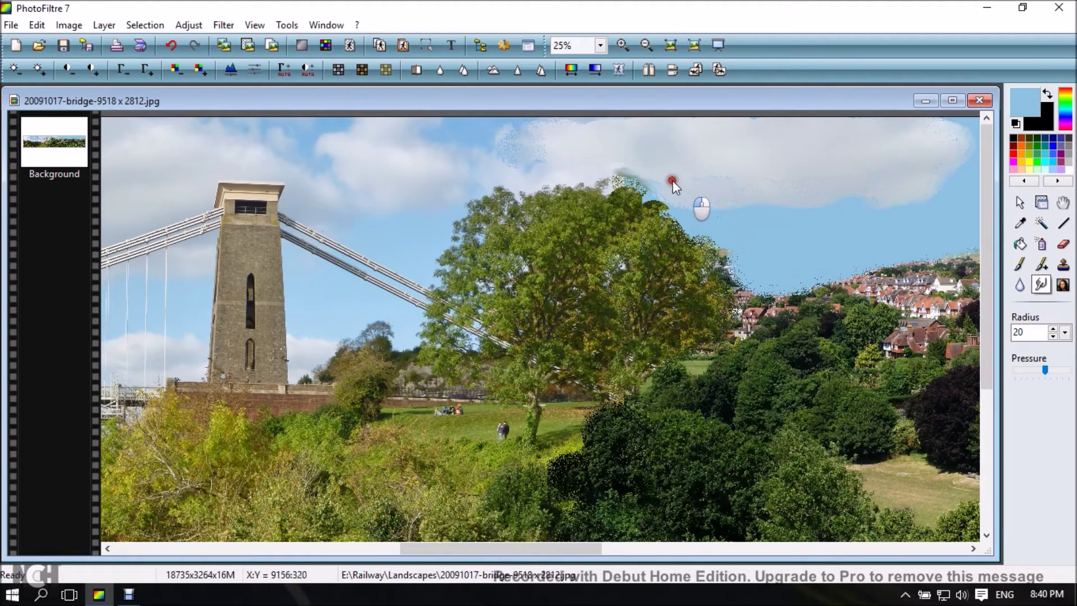
pyautogui.moveTo(618, 177)
pyautogui.mouseDown()
pyautogui.moveTo(642, 183)
pyautogui.moveTo(597, 170)
pyautogui.mouseUp()
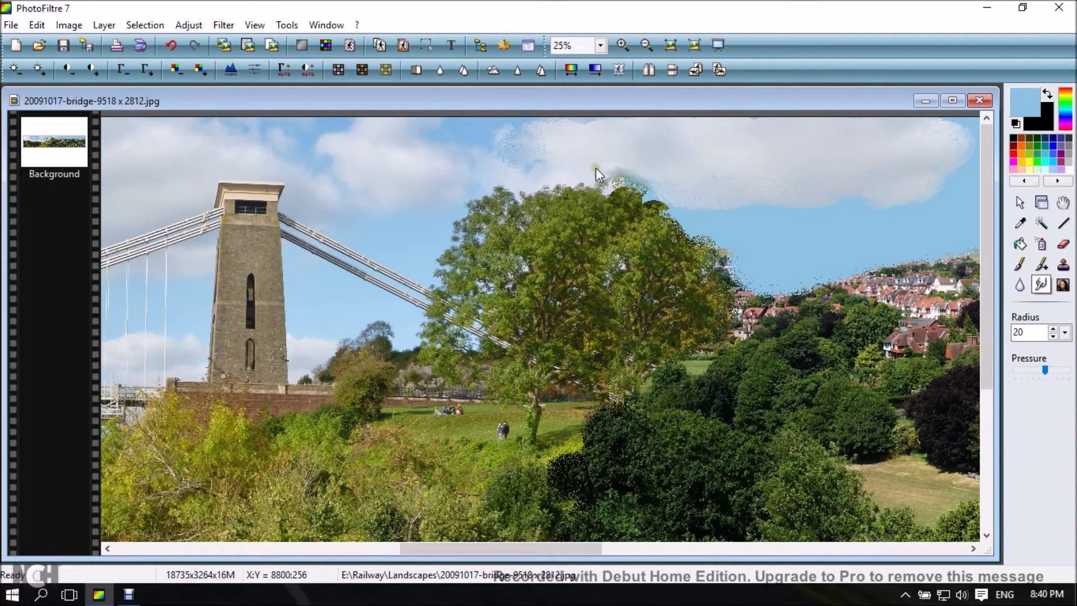
pyautogui.moveTo(559, 149)
pyautogui.mouseDown()
pyautogui.moveTo(505, 148)
pyautogui.moveTo(528, 125)
pyautogui.moveTo(560, 127)
pyautogui.moveTo(520, 144)
pyautogui.moveTo(557, 124)
pyautogui.moveTo(543, 121)
pyautogui.moveTo(551, 140)
pyautogui.moveTo(577, 134)
pyautogui.moveTo(501, 153)
pyautogui.moveTo(538, 169)
pyautogui.moveTo(509, 160)
pyautogui.moveTo(526, 159)
pyautogui.moveTo(506, 141)
pyautogui.moveTo(684, 163)
pyautogui.mouseUp()
pyautogui.click(1062, 264)
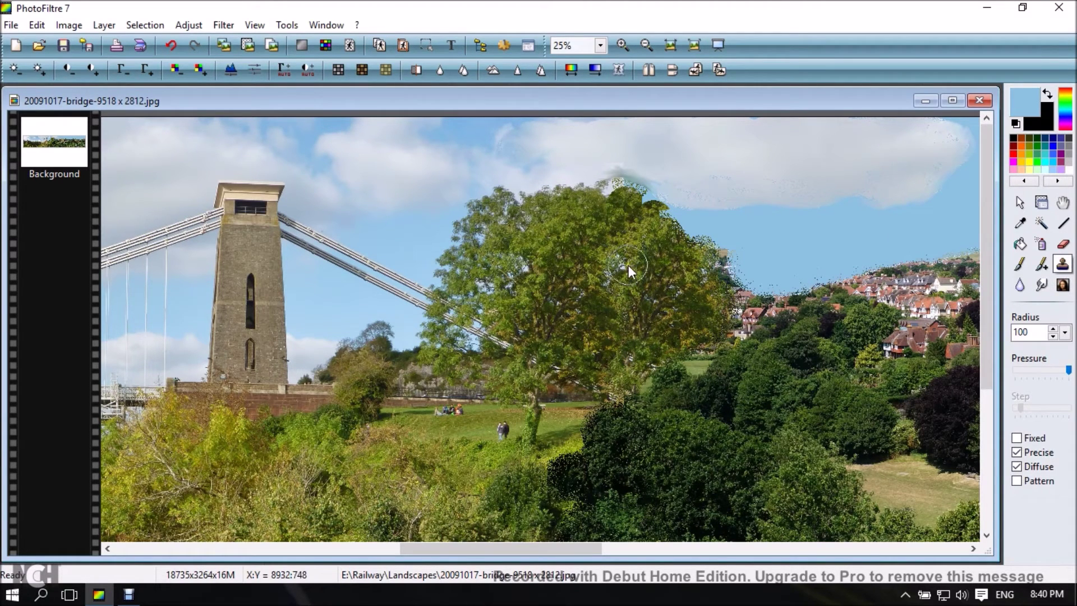
# Clone treetop texture into the sky to extend the big tree's crown leftward.
pyautogui.click(637, 194)
pyautogui.moveTo(637, 193)
pyautogui.mouseDown()
pyautogui.moveTo(584, 188)
pyautogui.moveTo(537, 200)
pyautogui.mouseUp()
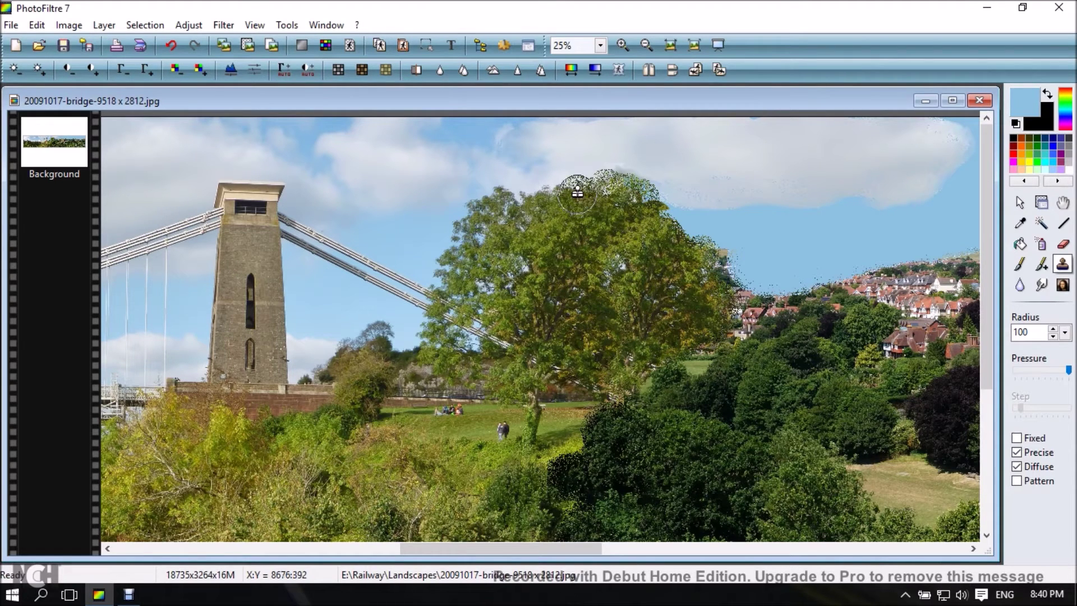
pyautogui.moveTo(583, 205)
pyautogui.mouseDown()
pyautogui.moveTo(524, 192)
pyautogui.moveTo(534, 194)
pyautogui.mouseUp()
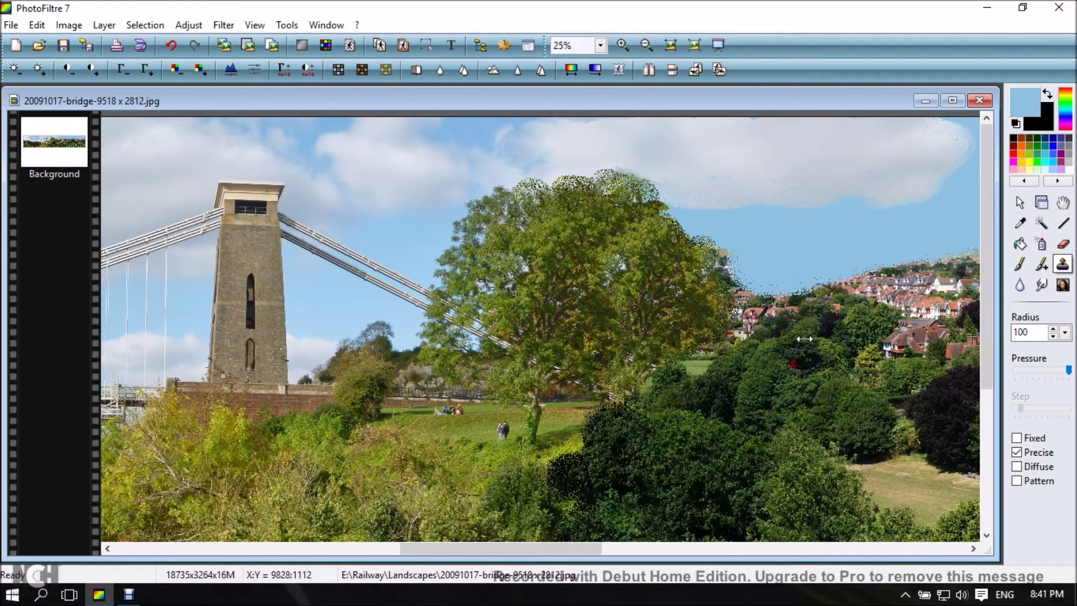
# Paint cloned treeline foliage over the houses beside the tree's right edge.
pyautogui.click(808, 304)
pyautogui.moveTo(809, 305); pyautogui.dragTo(761, 316)
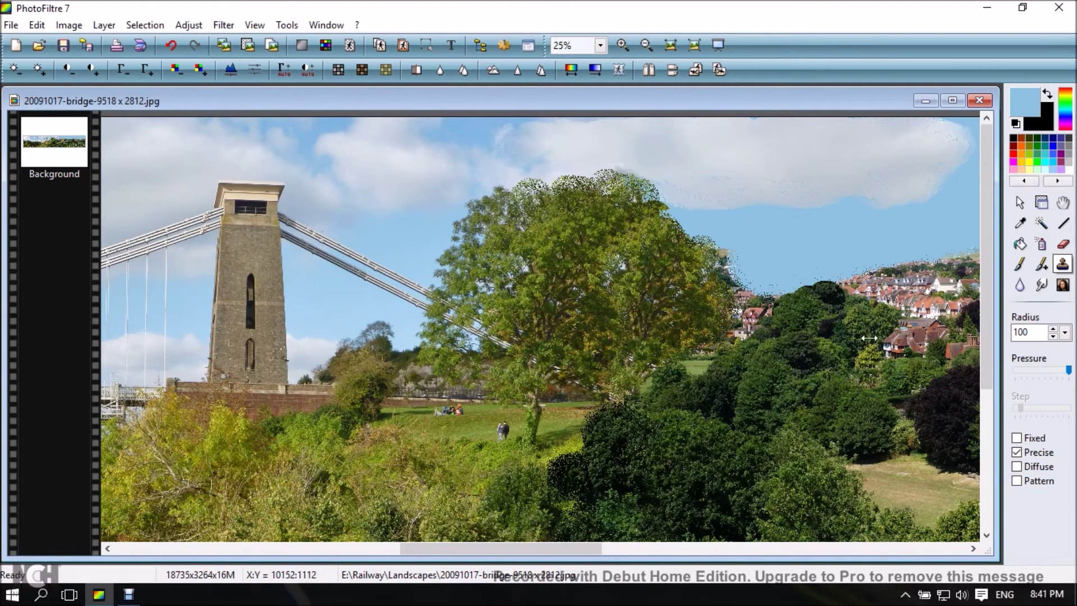
pyautogui.click(850, 300)
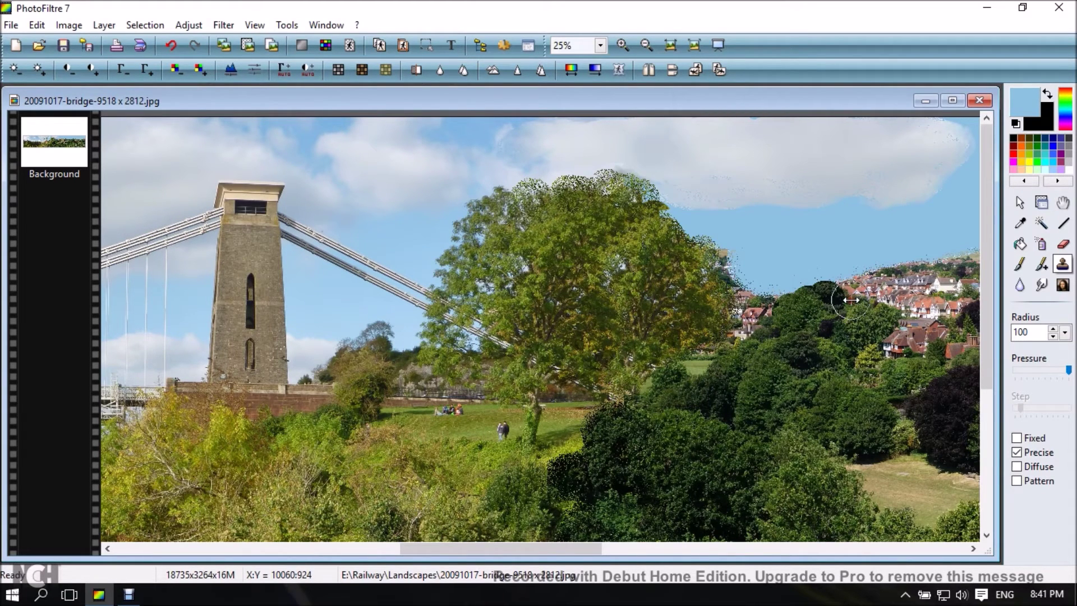
pyautogui.moveTo(849, 308)
pyautogui.mouseDown()
pyautogui.moveTo(861, 314)
pyautogui.moveTo(849, 292)
pyautogui.moveTo(875, 289)
pyautogui.moveTo(768, 304)
pyautogui.moveTo(753, 324)
pyautogui.moveTo(763, 322)
pyautogui.mouseUp()
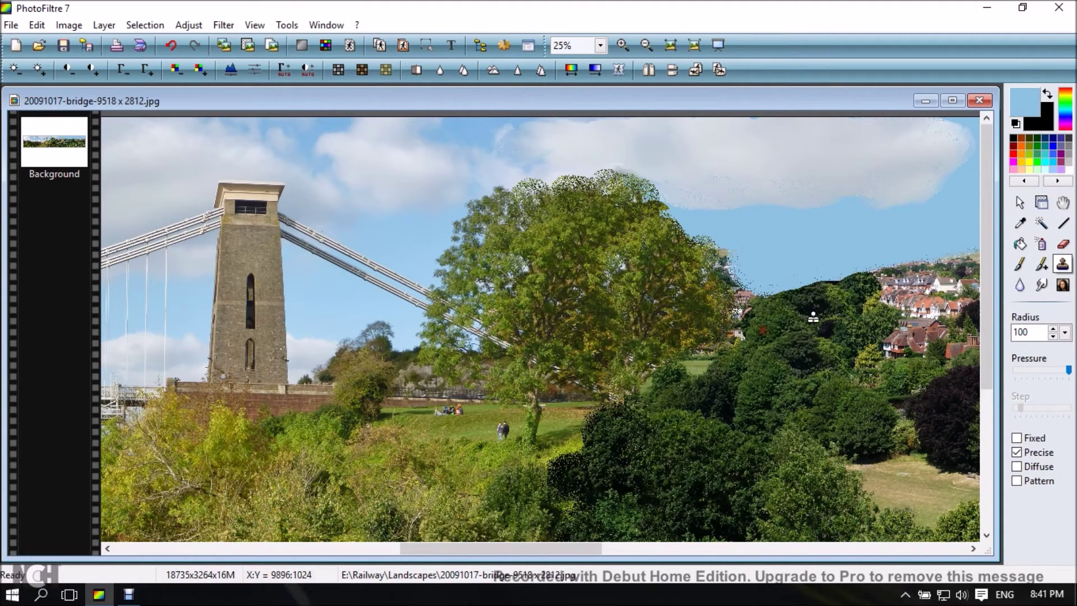
pyautogui.click(657, 242)
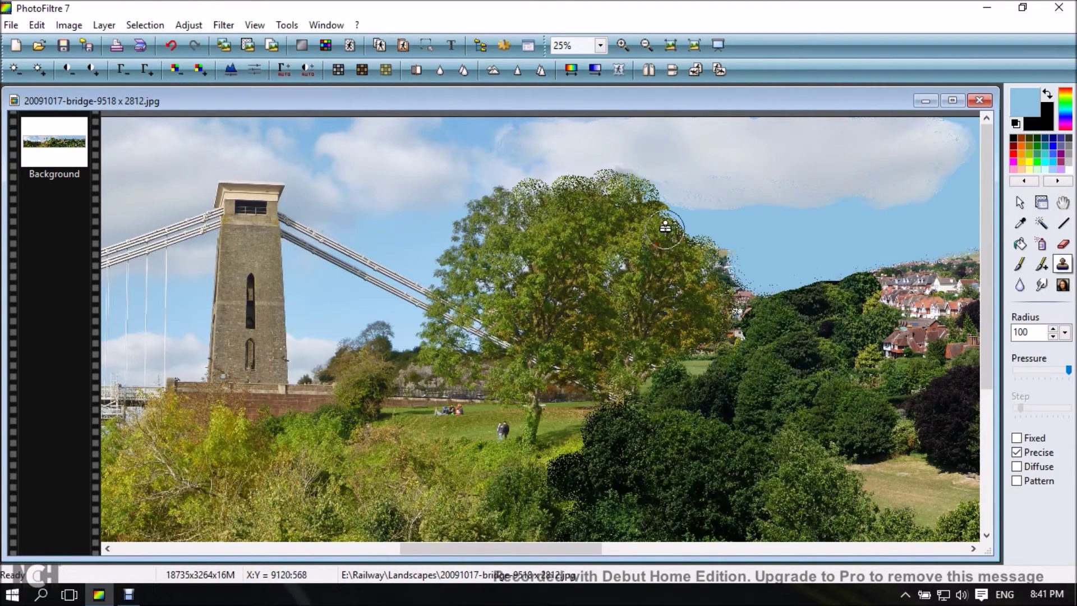
pyautogui.click(661, 229)
pyautogui.moveTo(661, 229)
pyautogui.mouseDown()
pyautogui.moveTo(708, 255)
pyautogui.moveTo(729, 285)
pyautogui.mouseUp()
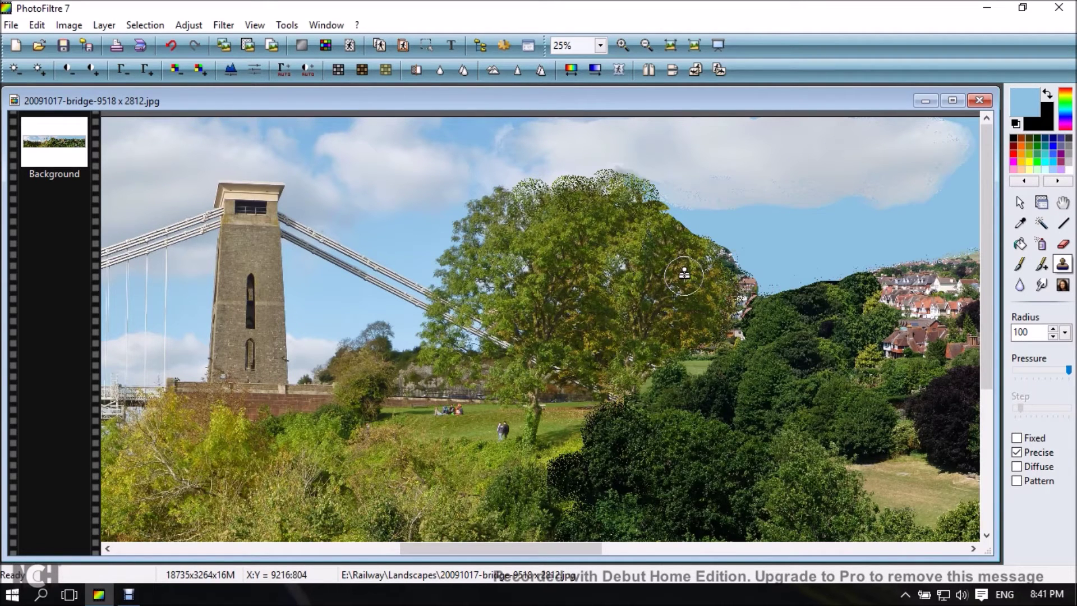
pyautogui.moveTo(710, 280)
pyautogui.mouseDown()
pyautogui.moveTo(748, 297)
pyautogui.moveTo(738, 293)
pyautogui.moveTo(746, 297)
pyautogui.moveTo(729, 315)
pyautogui.moveTo(685, 290)
pyautogui.mouseUp()
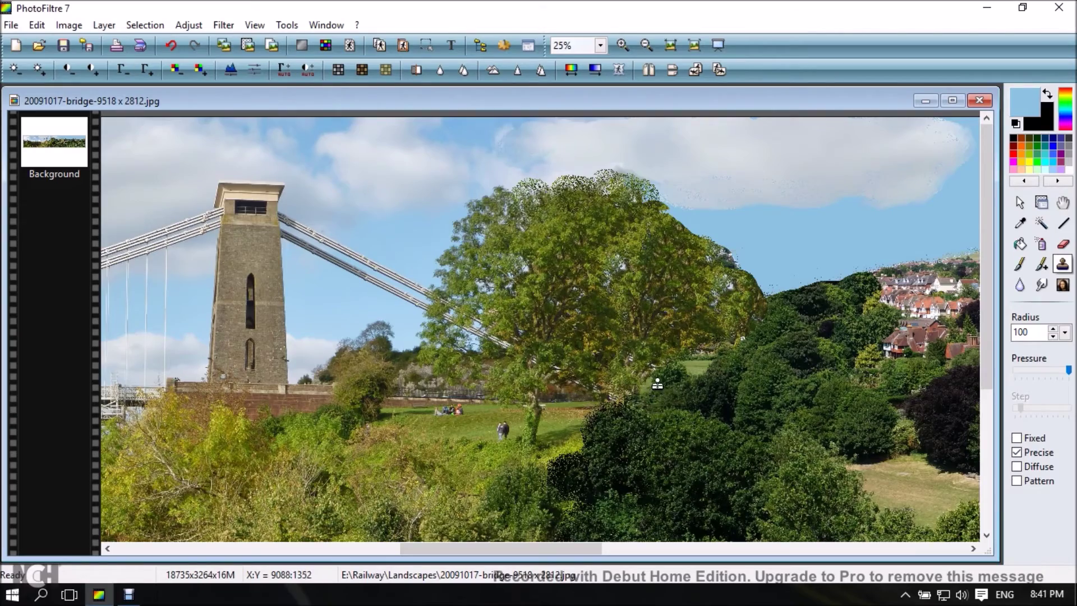
pyautogui.hscroll(5, 658, 384)
pyautogui.scroll(-3, 658, 384)
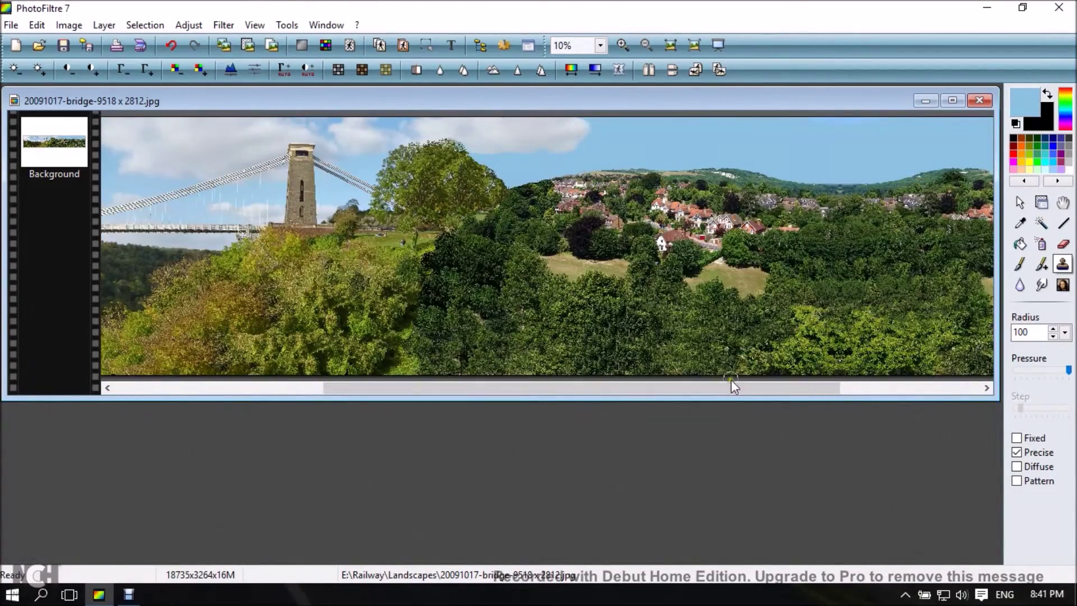
# Clone dark tree texture from the middle tree band over the light grass patch.
pyautogui.moveTo(730, 386); pyautogui.dragTo(652, 398)
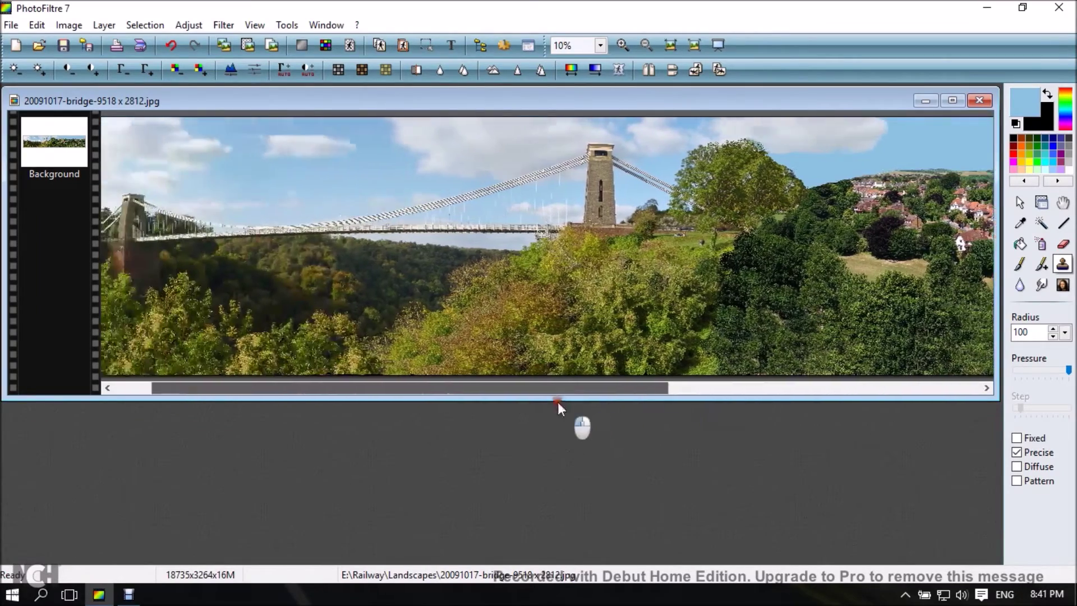
pyautogui.moveTo(558, 402); pyautogui.dragTo(654, 395)
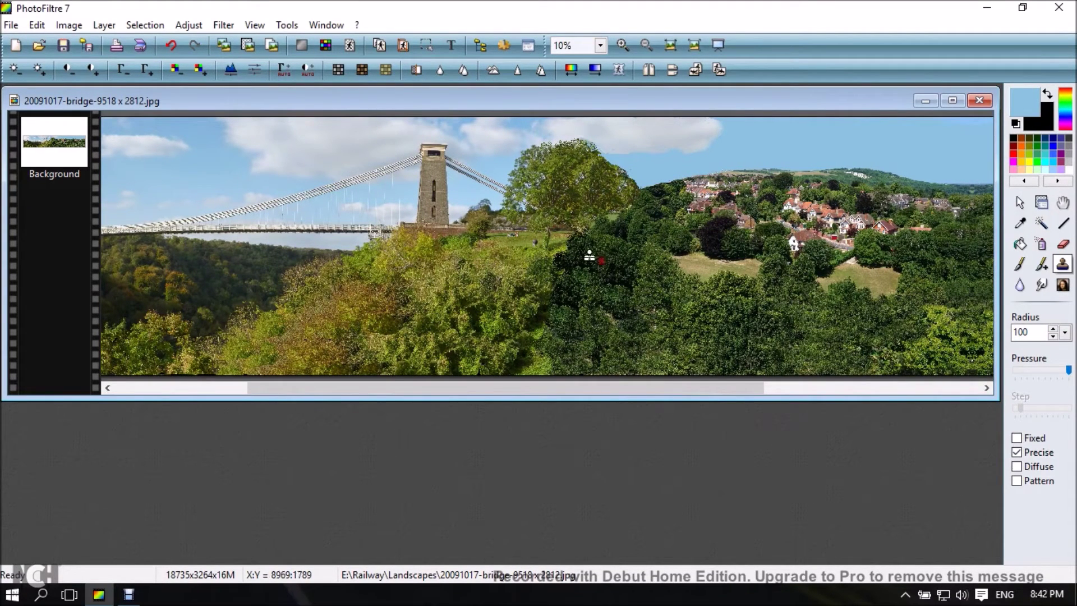
pyautogui.moveTo(584, 250)
pyautogui.mouseDown()
pyautogui.moveTo(577, 269)
pyautogui.moveTo(559, 247)
pyautogui.moveTo(524, 256)
pyautogui.moveTo(556, 285)
pyautogui.moveTo(500, 259)
pyautogui.moveTo(511, 249)
pyautogui.mouseUp()
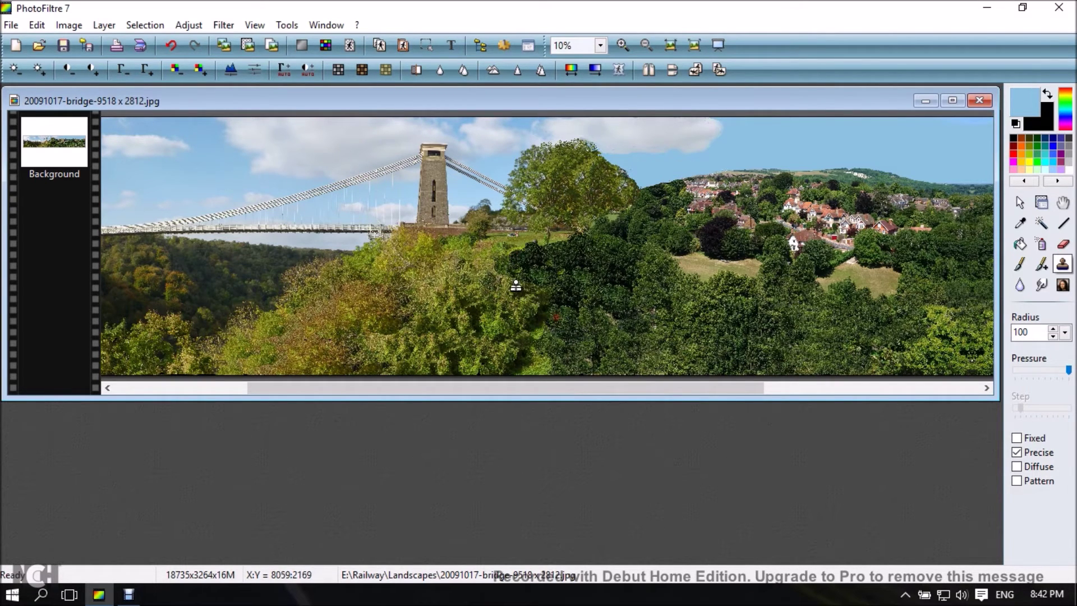
pyautogui.click(506, 275)
pyautogui.moveTo(506, 275)
pyautogui.mouseDown()
pyautogui.moveTo(493, 252)
pyautogui.moveTo(508, 245)
pyautogui.moveTo(505, 255)
pyautogui.moveTo(524, 258)
pyautogui.mouseUp()
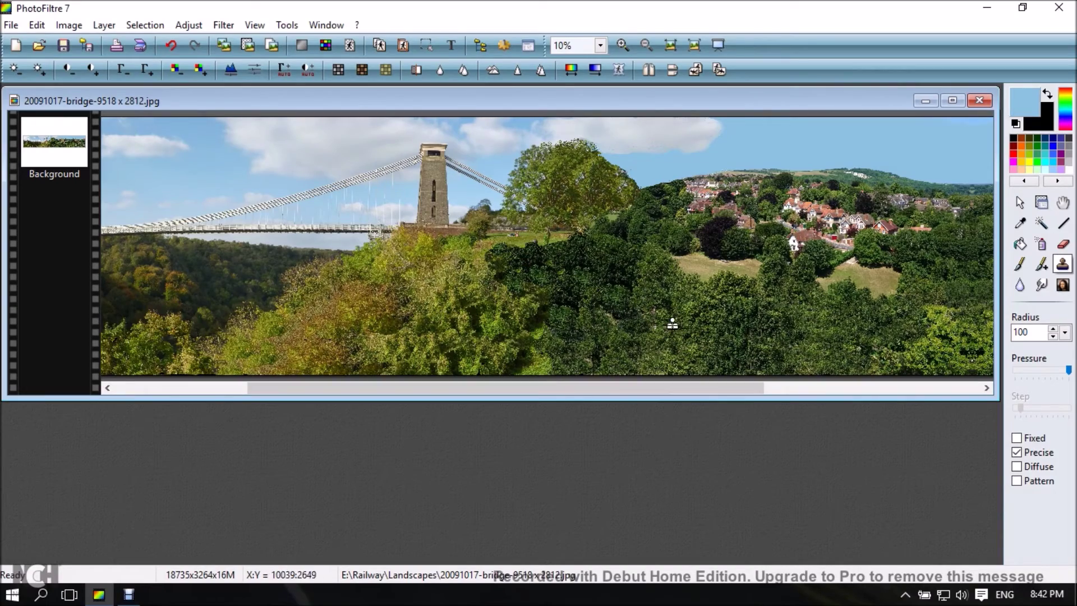
pyautogui.scroll(2, 666, 296)
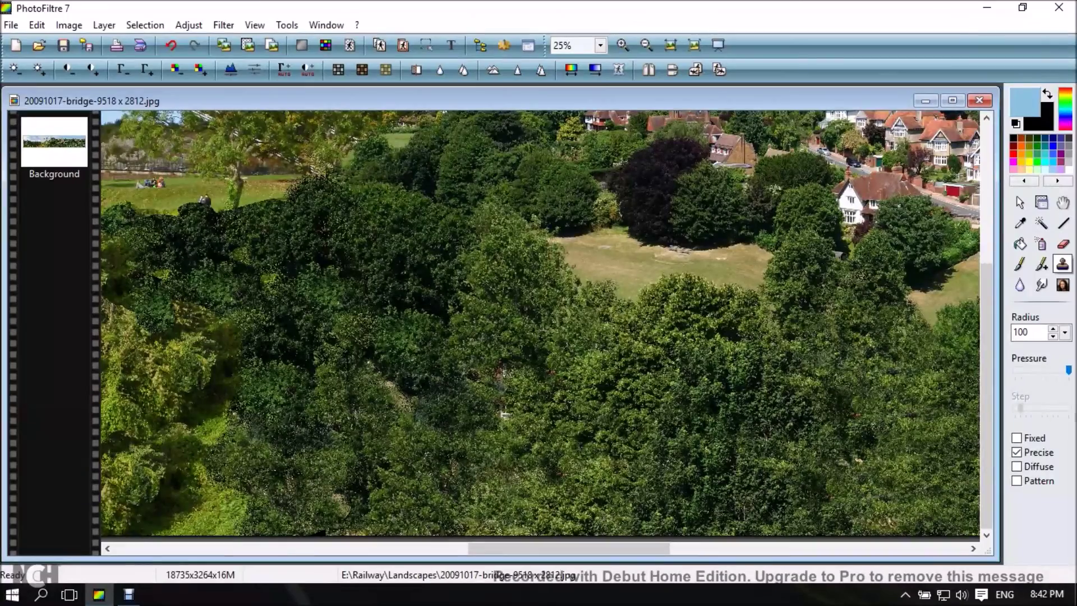
# Switch the clone brush to a diffuse edge with Precise off, and paint foliage over the grass edge.
pyautogui.click(1016, 466)
pyautogui.click(1016, 452)
pyautogui.keyDown('ctrl'); pyautogui.click(202, 216); pyautogui.keyUp('ctrl')
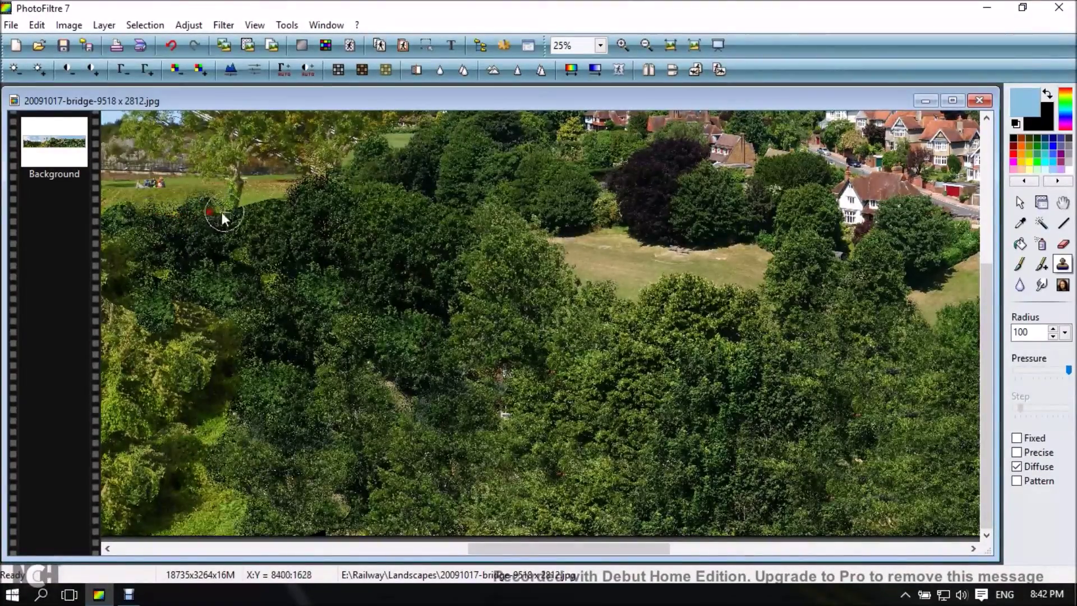
pyautogui.moveTo(268, 203)
pyautogui.mouseDown()
pyautogui.moveTo(284, 194)
pyautogui.moveTo(314, 215)
pyautogui.mouseUp()
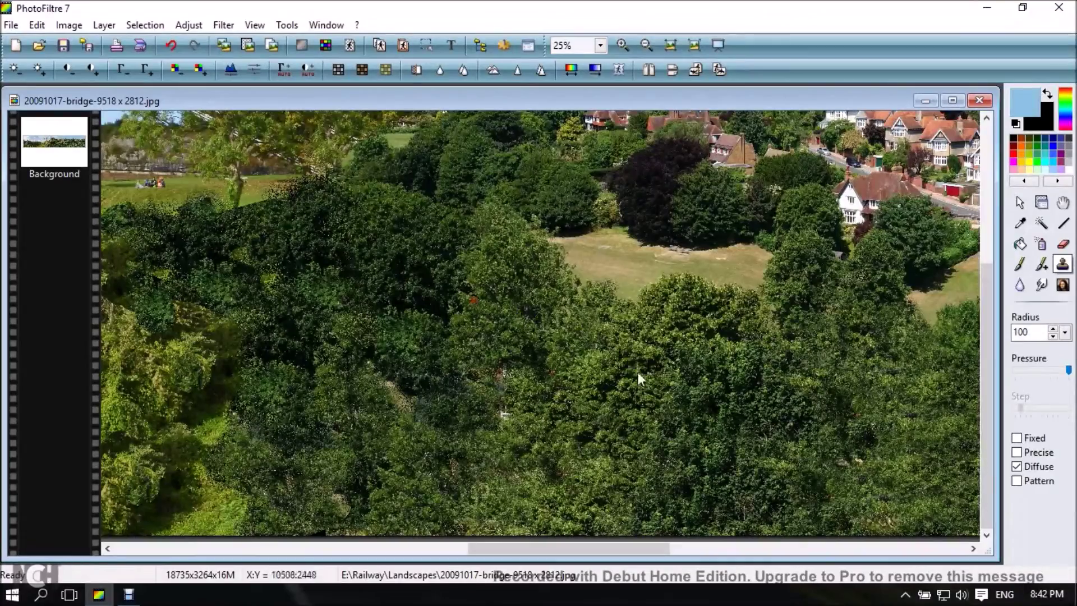
pyautogui.scroll(-3, 494, 388)
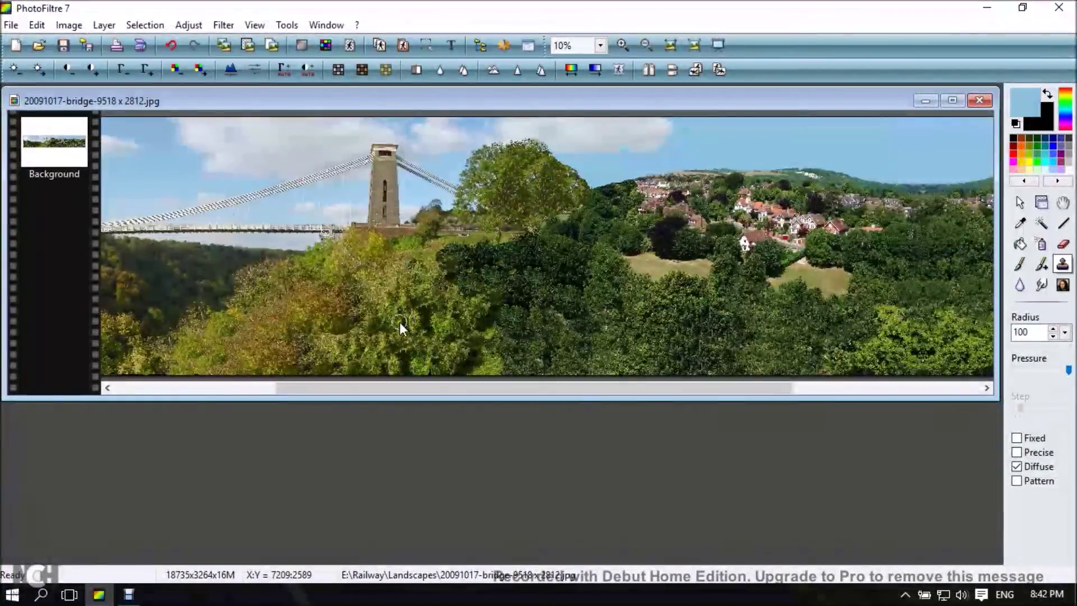
pyautogui.scroll(2, 440, 292)
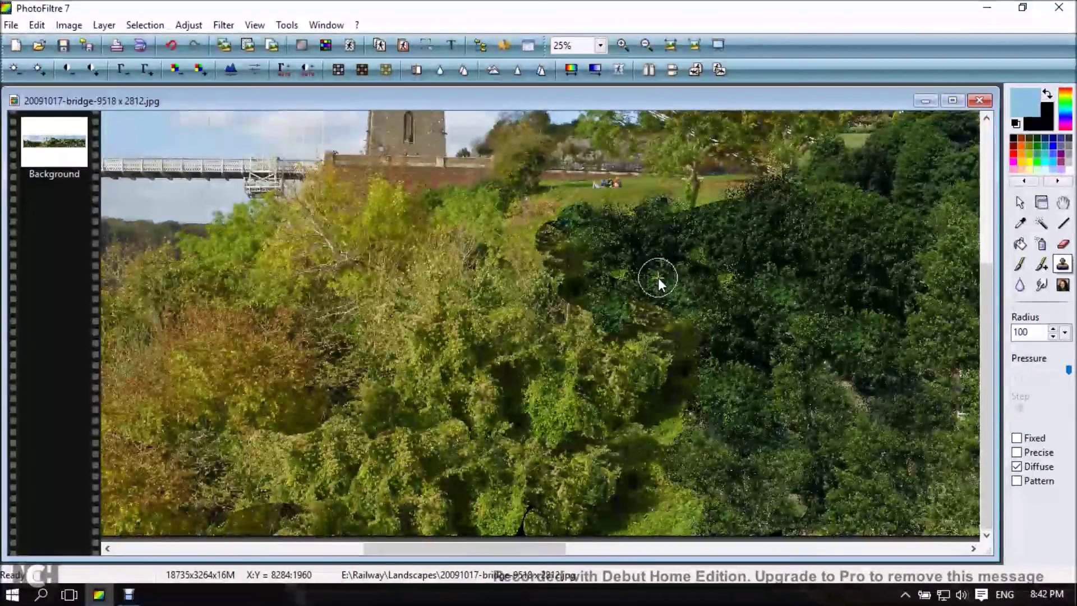
# Stamp dark green tree texture over the lighter patch beneath the tower.
pyautogui.keyDown('ctrl'); pyautogui.click(657, 278); pyautogui.keyUp('ctrl')
pyautogui.keyDown('ctrl'); pyautogui.click(567, 289); pyautogui.keyUp('ctrl')
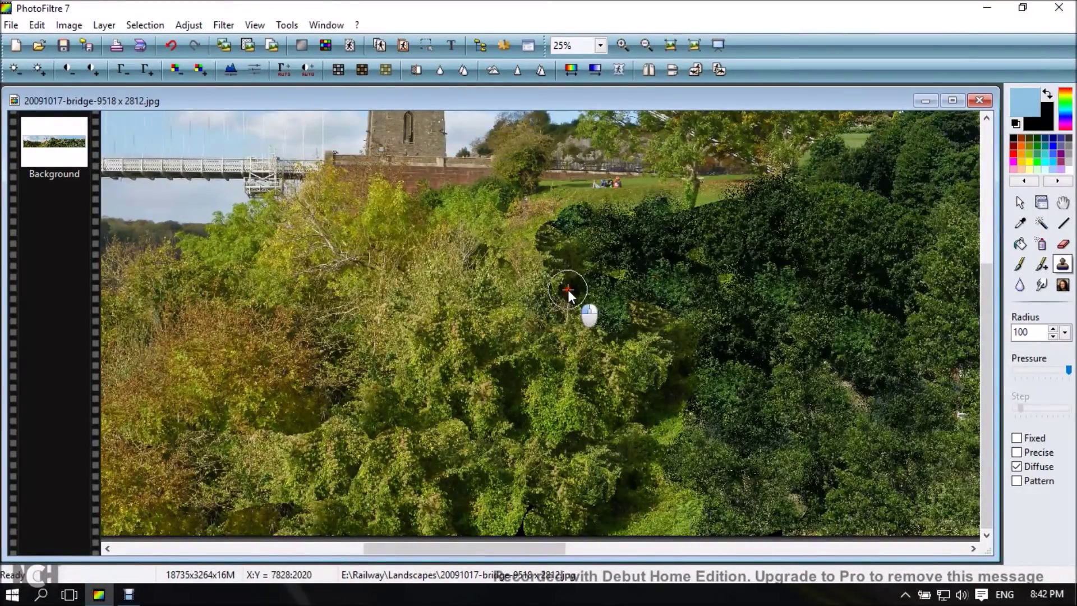
pyautogui.keyDown('ctrl'); pyautogui.click(564, 273); pyautogui.keyUp('ctrl')
pyautogui.click(540, 252)
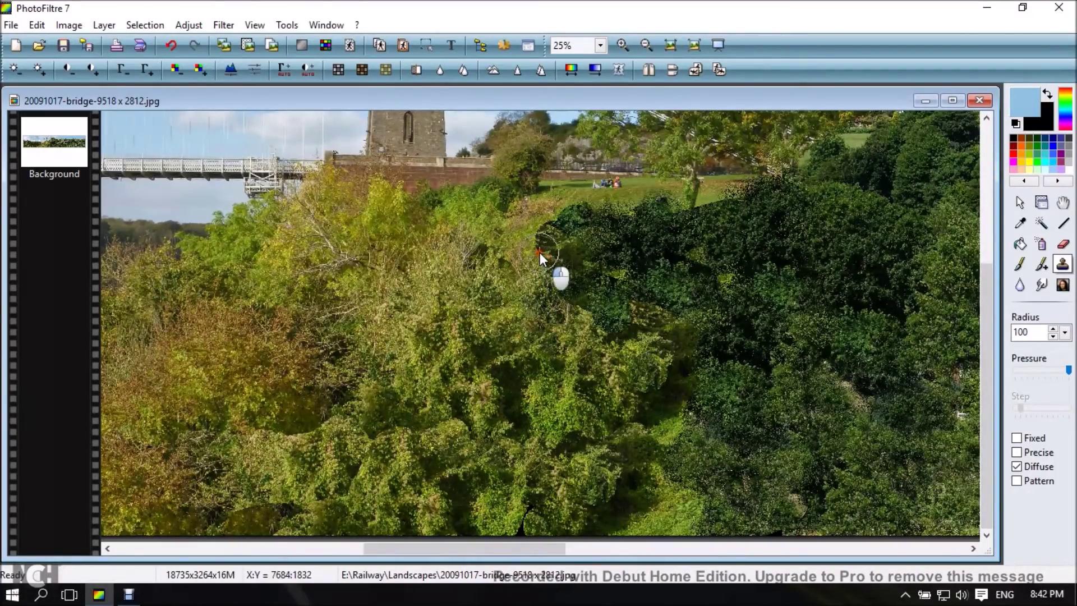
pyautogui.keyDown('ctrl'); pyautogui.click(543, 237); pyautogui.keyUp('ctrl')
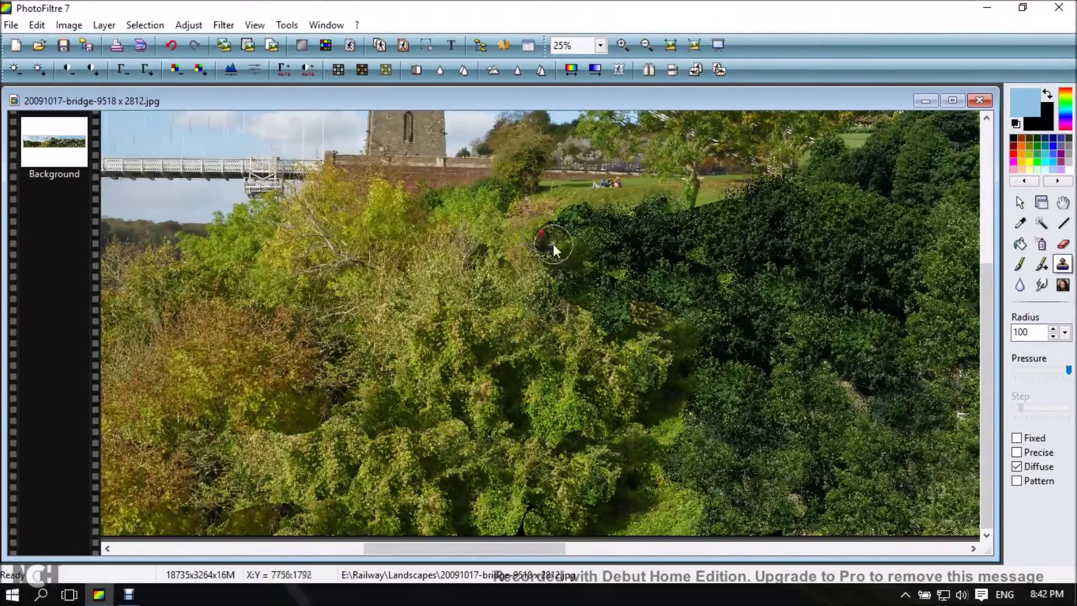
pyautogui.click(553, 240)
pyautogui.keyDown('ctrl'); pyautogui.click(577, 274); pyautogui.keyUp('ctrl')
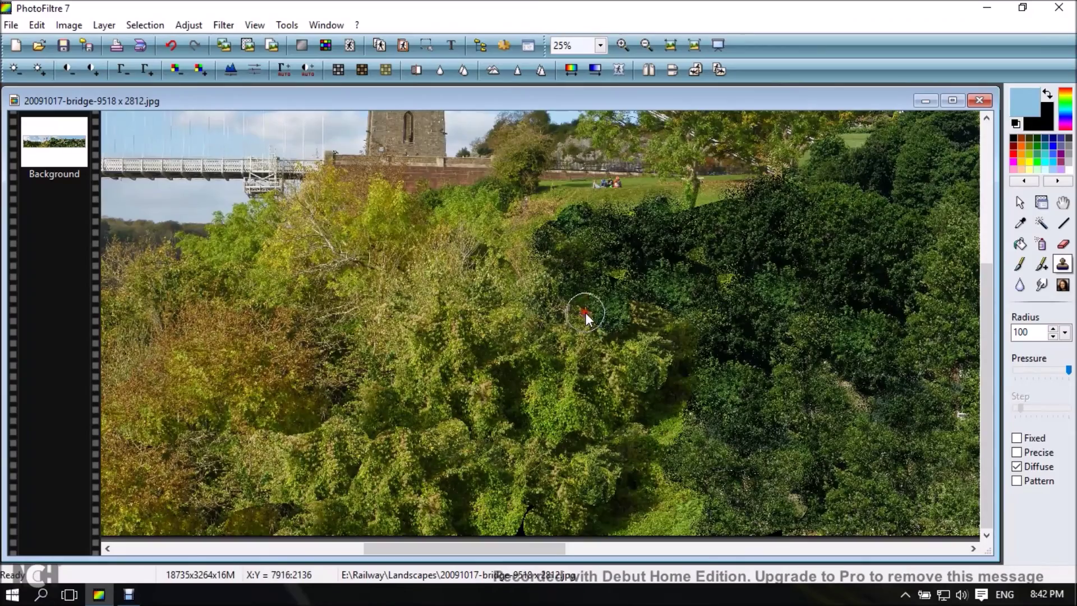
# Clone darker green from lower trees onto the lighter foliage strip at the seam.
pyautogui.keyDown('ctrl'); pyautogui.click(613, 340); pyautogui.keyUp('ctrl')
pyautogui.click(628, 348)
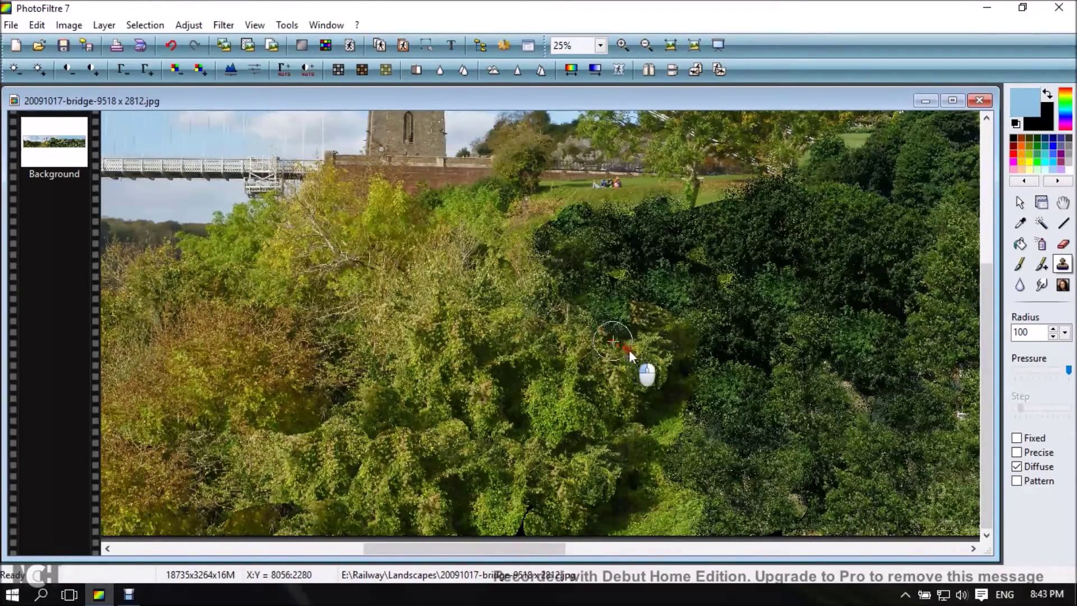
pyautogui.keyDown('ctrl'); pyautogui.click(667, 324); pyautogui.keyUp('ctrl')
pyautogui.click(686, 315)
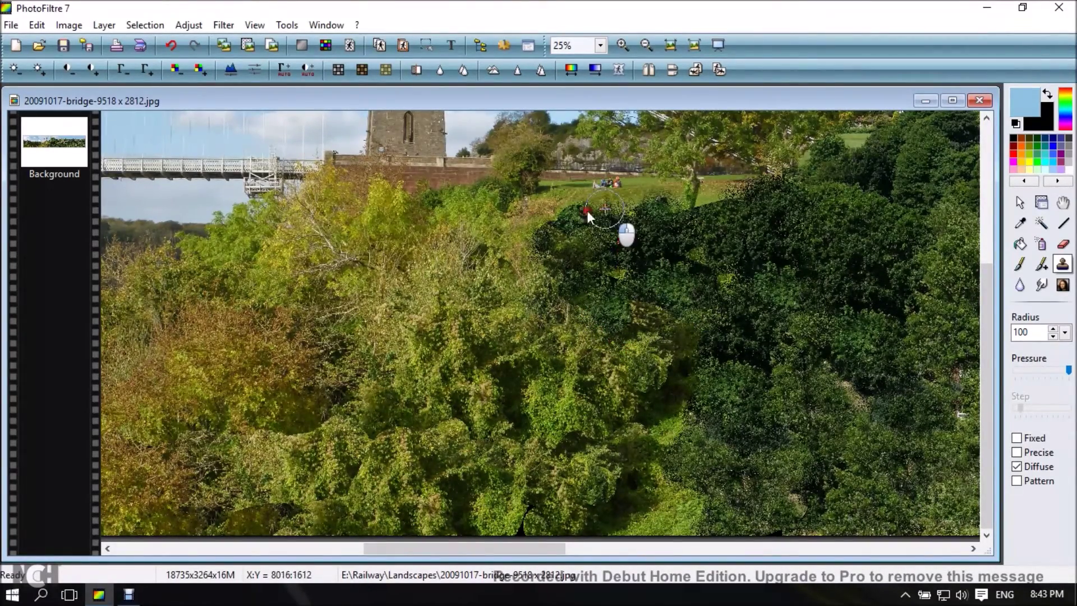
pyautogui.moveTo(586, 211)
pyautogui.mouseDown()
pyautogui.moveTo(513, 214)
pyautogui.moveTo(557, 216)
pyautogui.moveTo(536, 235)
pyautogui.mouseUp()
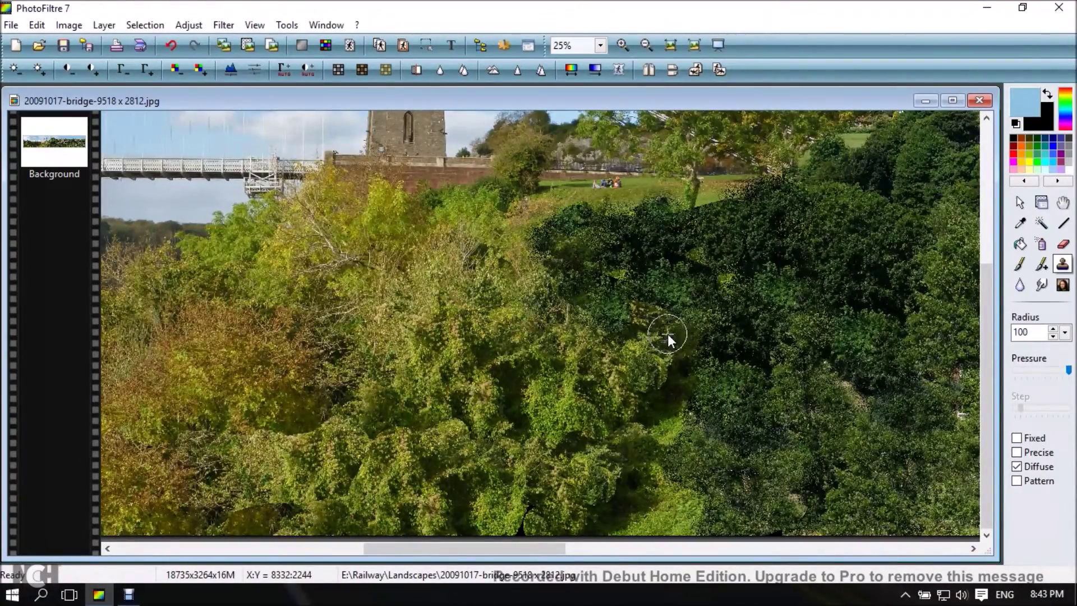
pyautogui.click(574, 318)
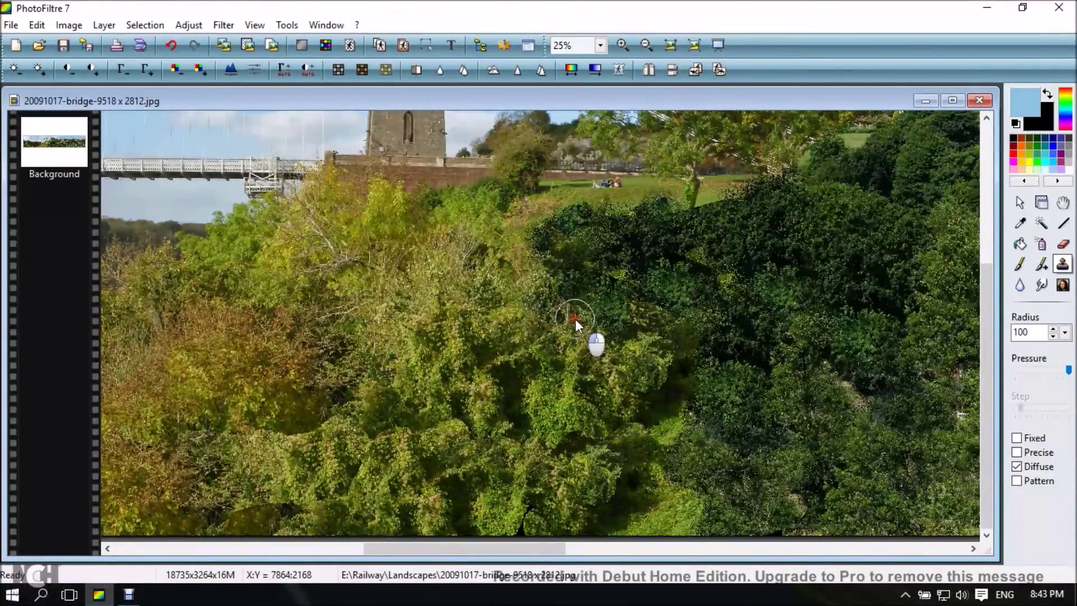
pyautogui.keyDown('ctrl'); pyautogui.click(470, 329); pyautogui.keyUp('ctrl')
pyautogui.scroll(-3, 551, 409)
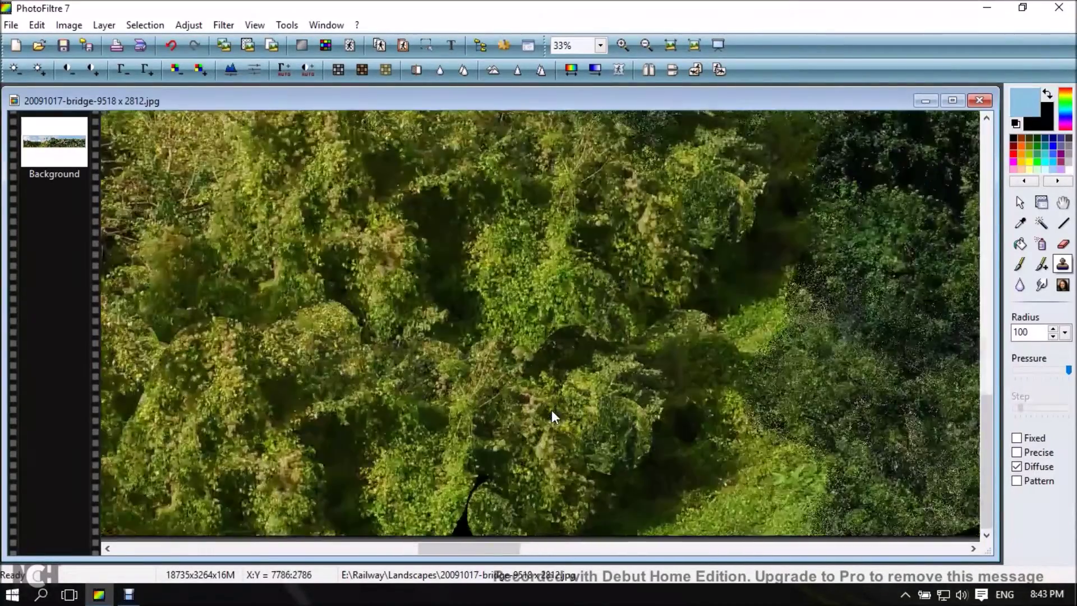
pyautogui.scroll(-3, 550, 409)
pyautogui.moveTo(554, 559); pyautogui.dragTo(553, 398)
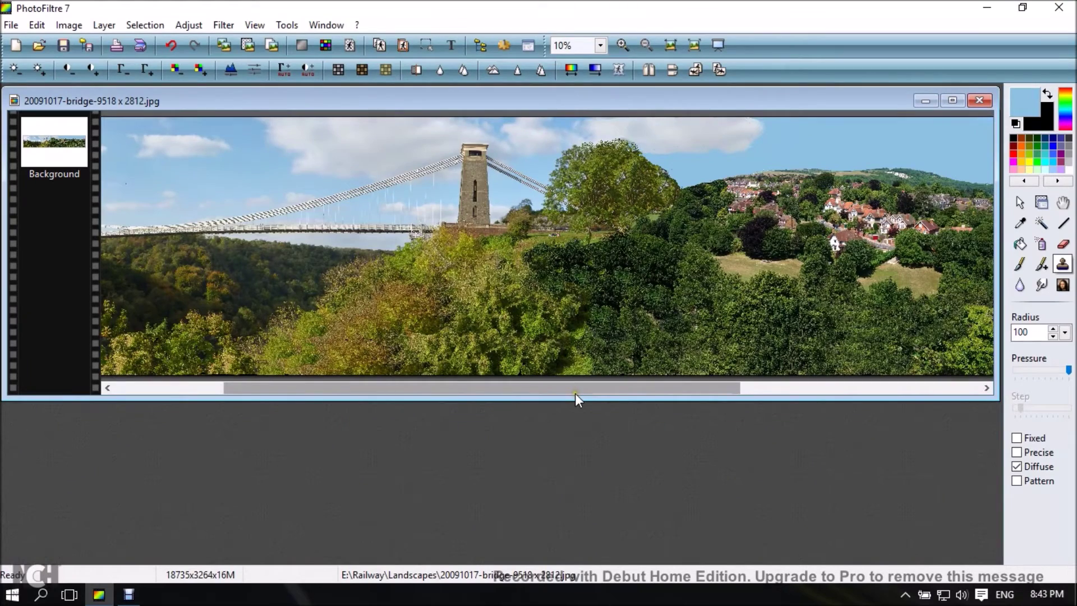
pyautogui.moveTo(577, 388); pyautogui.dragTo(776, 414)
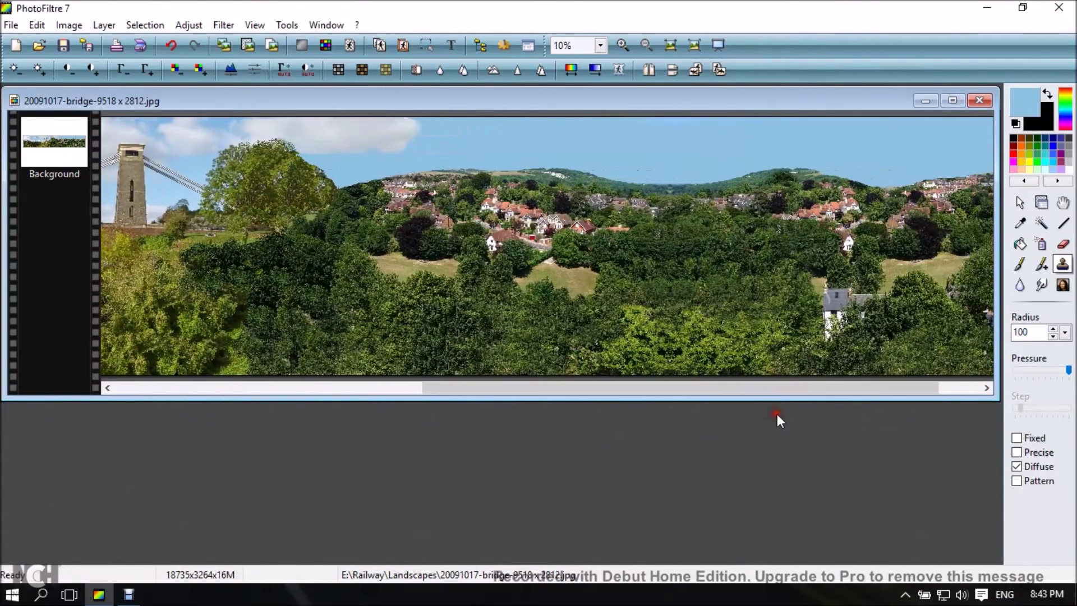
# Start Save as and browse to Elements (E:) > Railway > Landscapes.
pyautogui.click(10, 26)
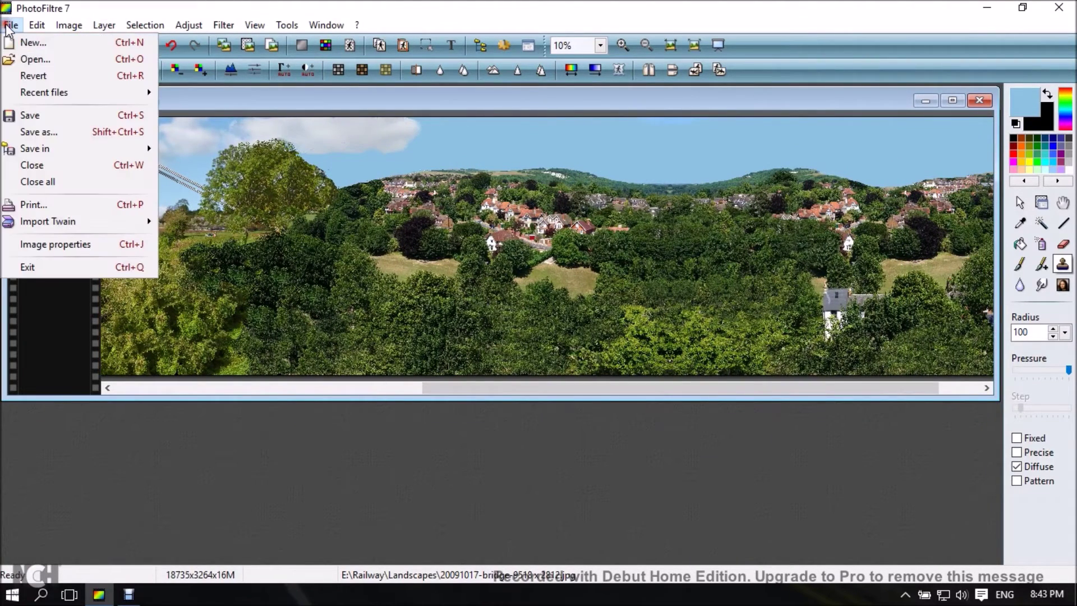
pyautogui.click(42, 133)
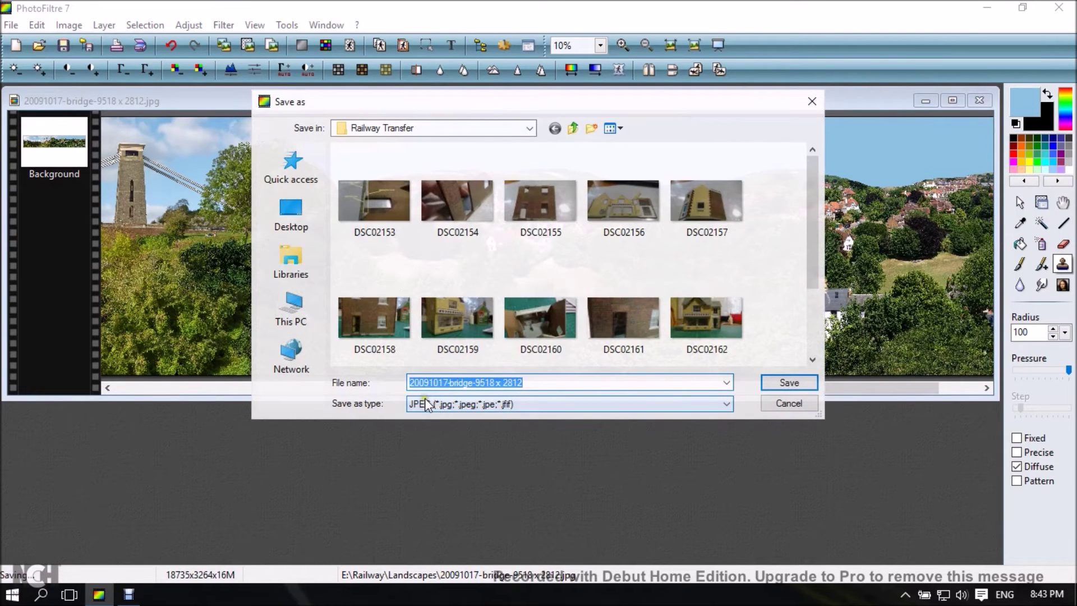
pyautogui.click(575, 127)
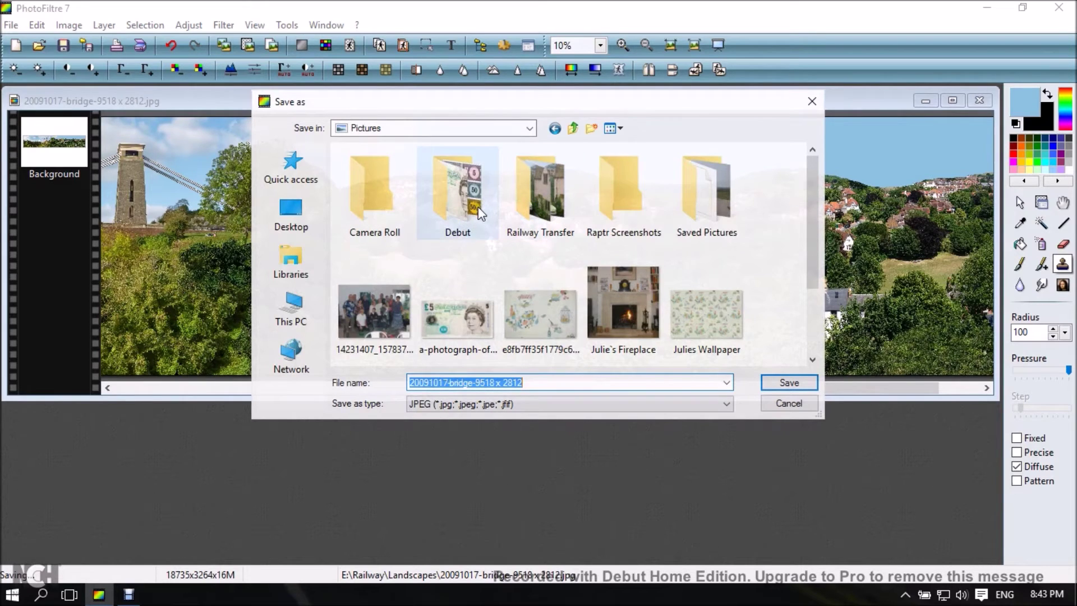
pyautogui.click(573, 128)
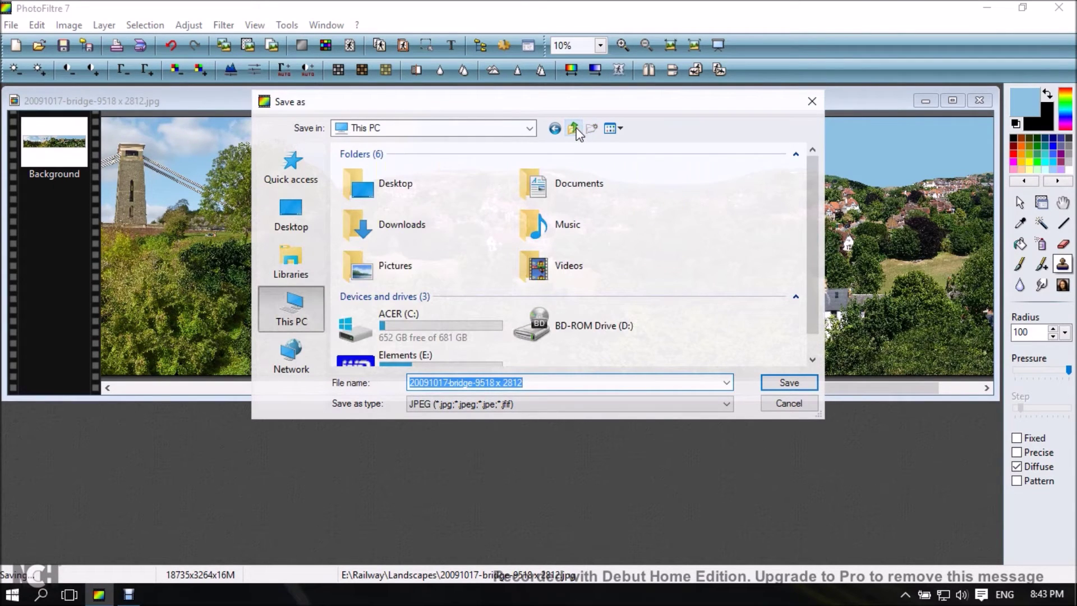
pyautogui.click(389, 359)
pyautogui.doubleClick(390, 359)
pyautogui.scroll(-1, 356, 309)
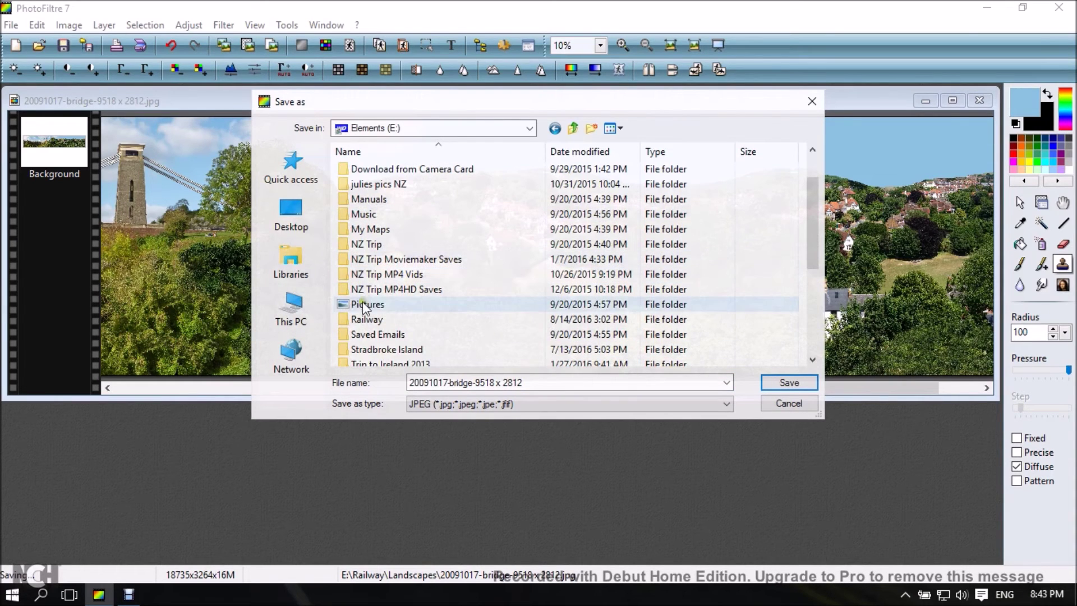
pyautogui.doubleClick(358, 318)
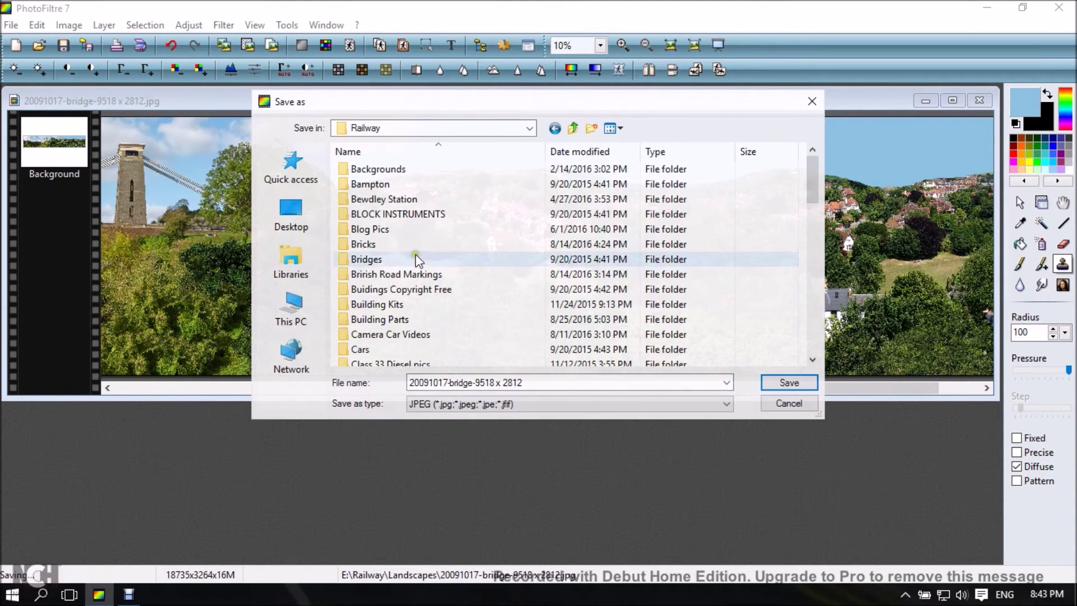
pyautogui.scroll(-1, 408, 268)
pyautogui.scroll(-3, 408, 268)
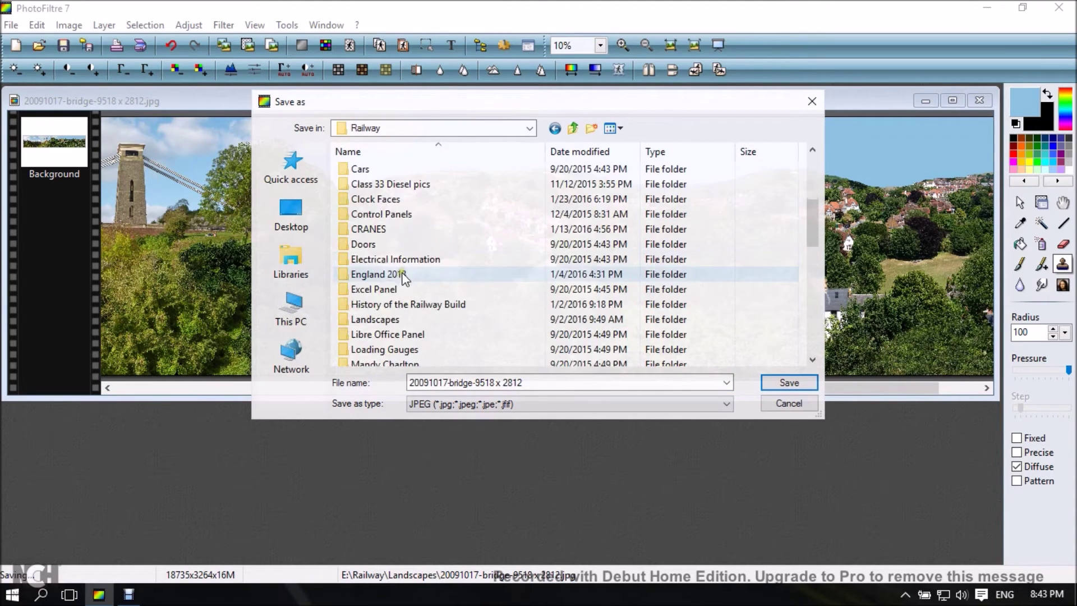
pyautogui.doubleClick(363, 321)
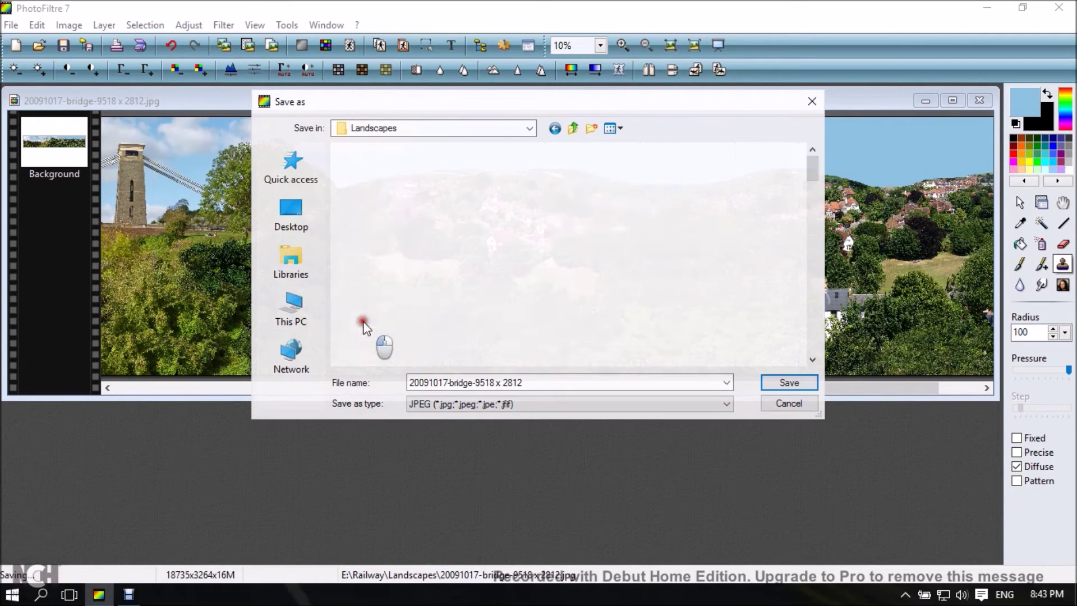
# Name the file 'New Landscape' and save it as a JPEG.
pyautogui.click(550, 382)
pyautogui.press('BackSpace')
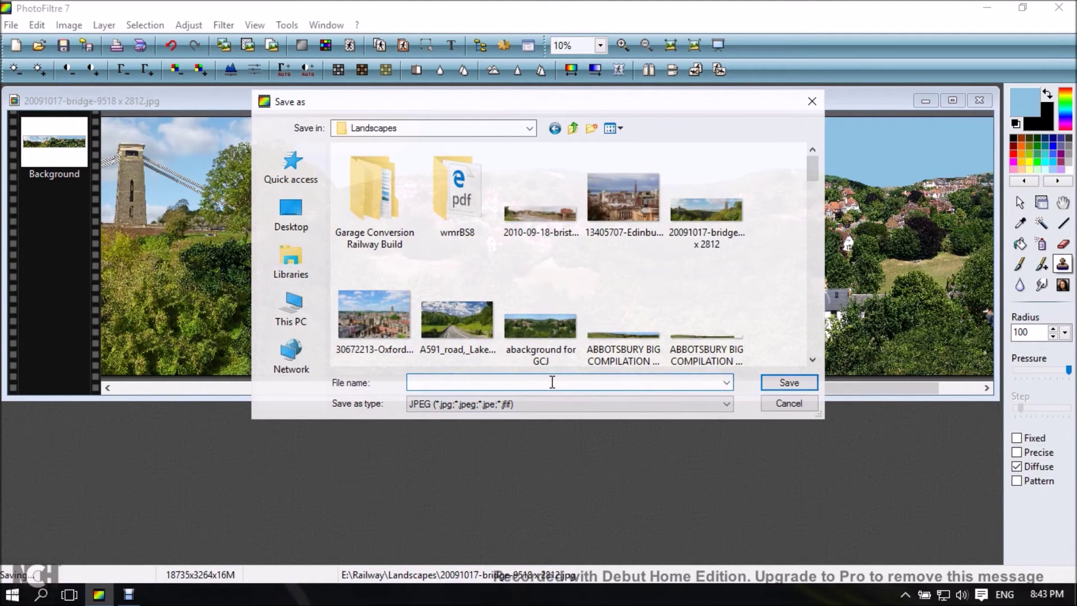
pyautogui.write('New Landscape')
pyautogui.click(800, 384)
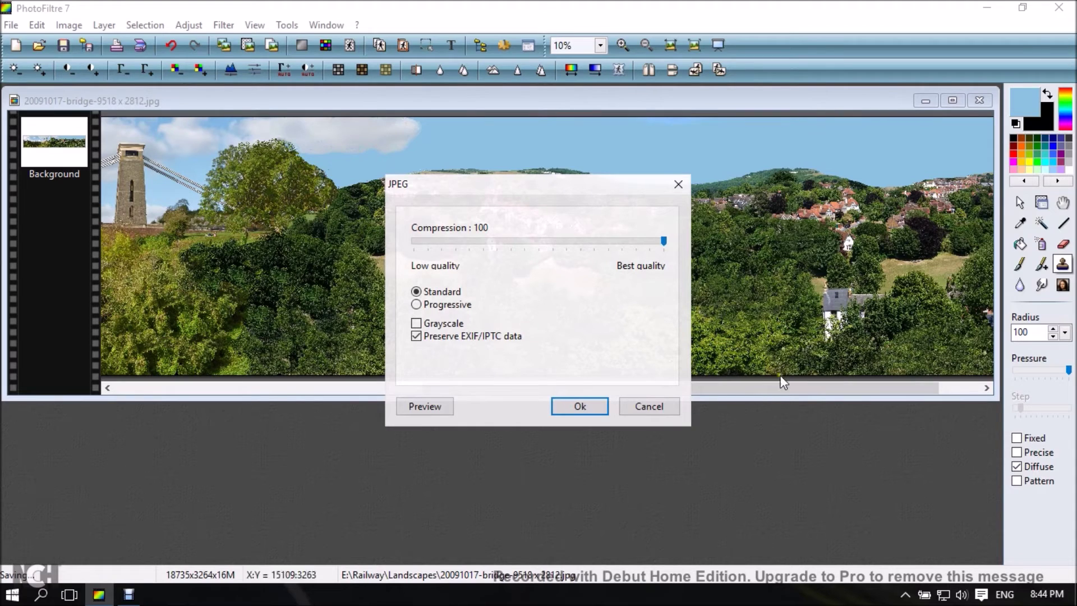
# Accept JPEG compression 100 with EXIF/IPTC data preserved to finish saving.
pyautogui.click(583, 404)
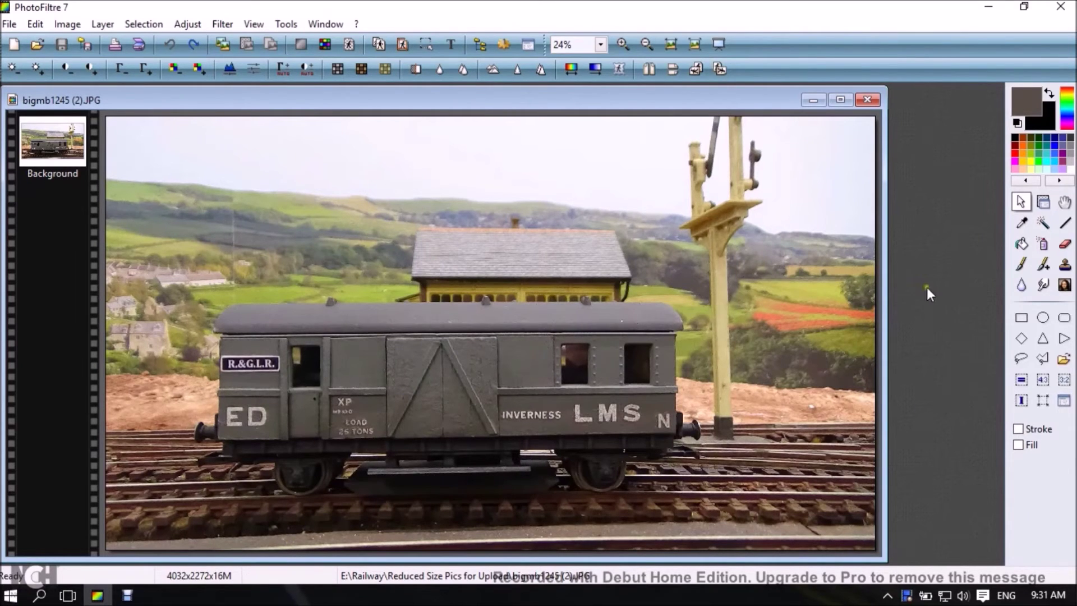
# Choose the Clone stamp tool with a brush radius of 3.
pyautogui.click(1066, 265)
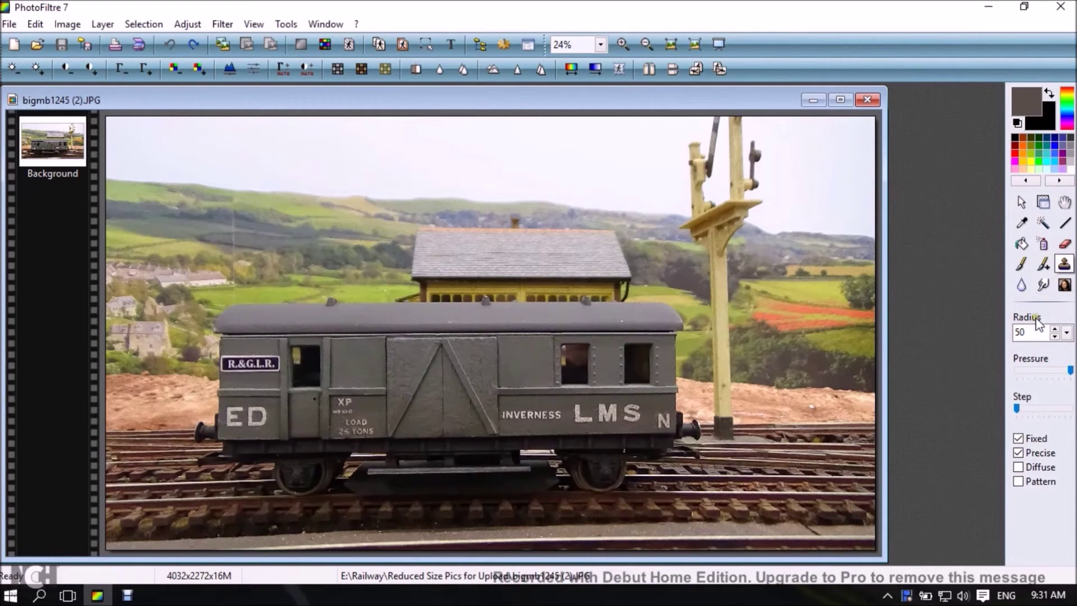
pyautogui.click(1025, 331)
pyautogui.click(1067, 335)
pyautogui.click(1035, 359)
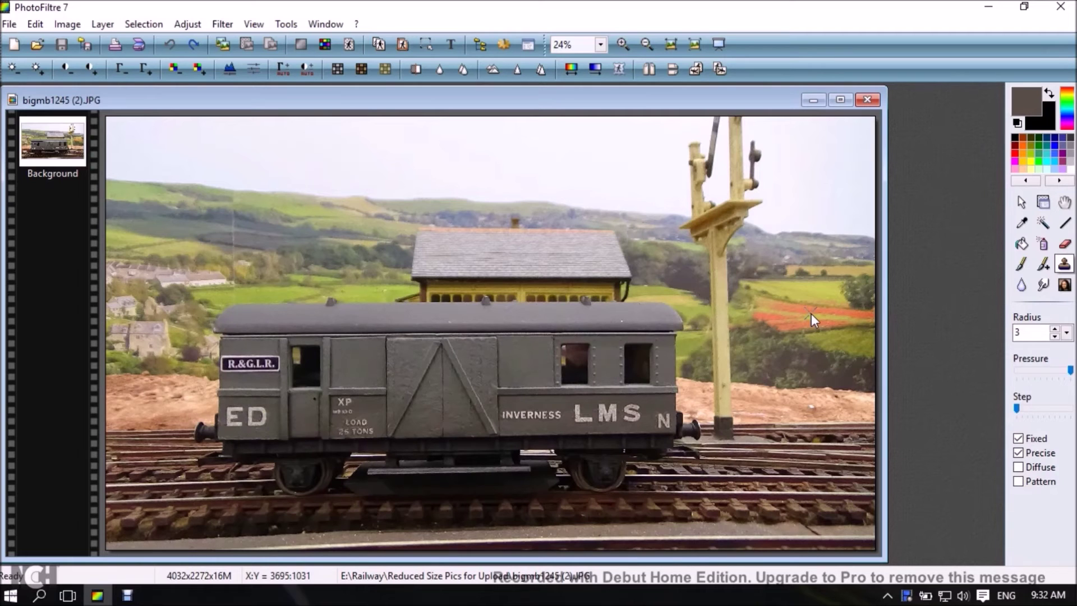
# Zoom in and back out to inspect the LMS van photo.
pyautogui.scroll(2, 802, 314)
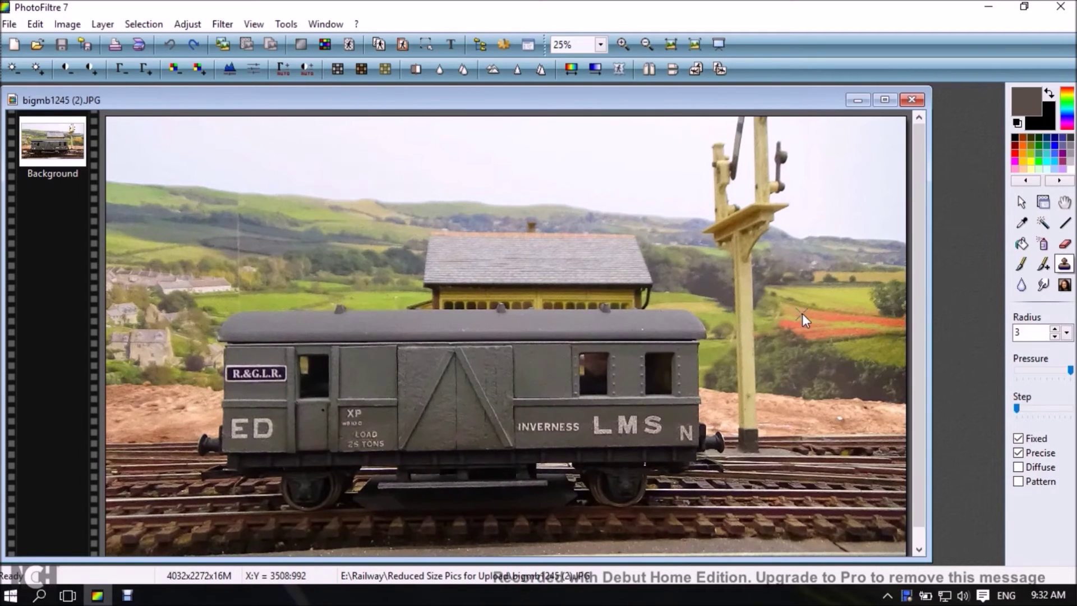
pyautogui.scroll(3, 802, 313)
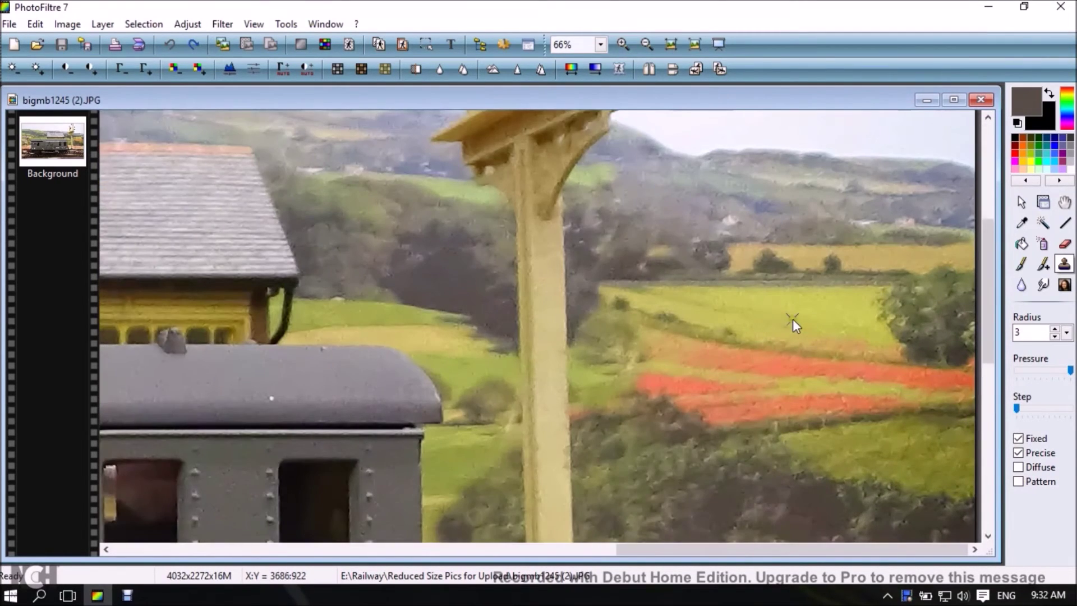
pyautogui.scroll(3, 776, 322)
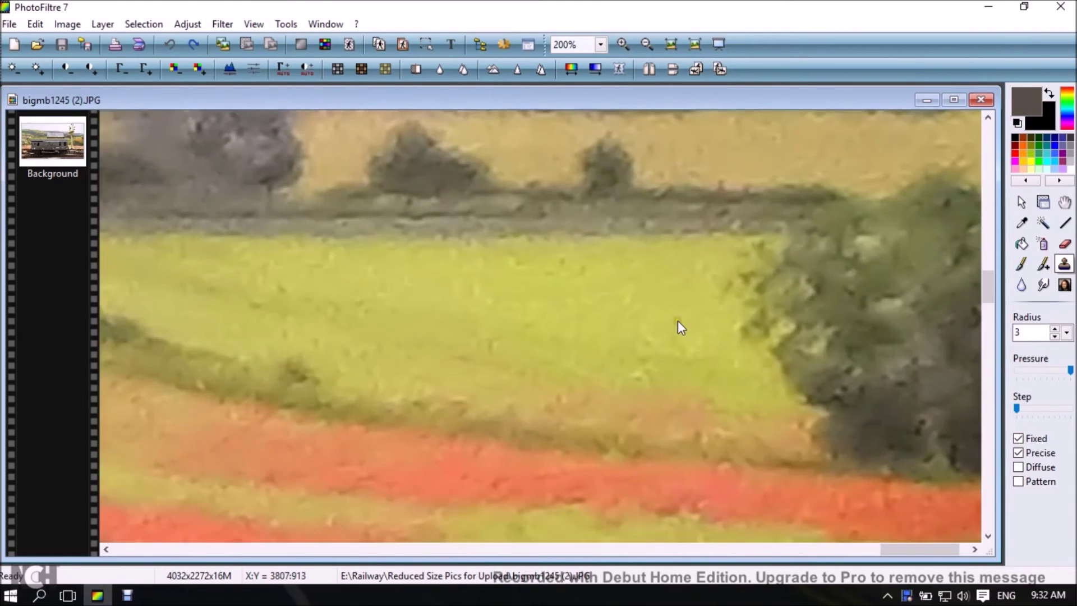
pyautogui.scroll(3, 677, 325)
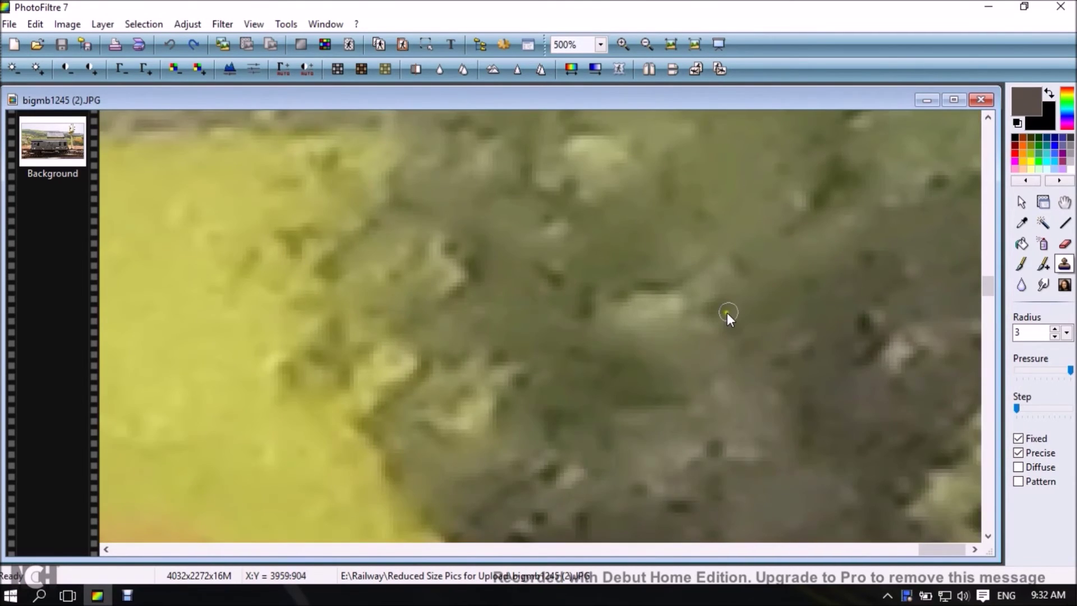
pyautogui.scroll(3, 758, 315)
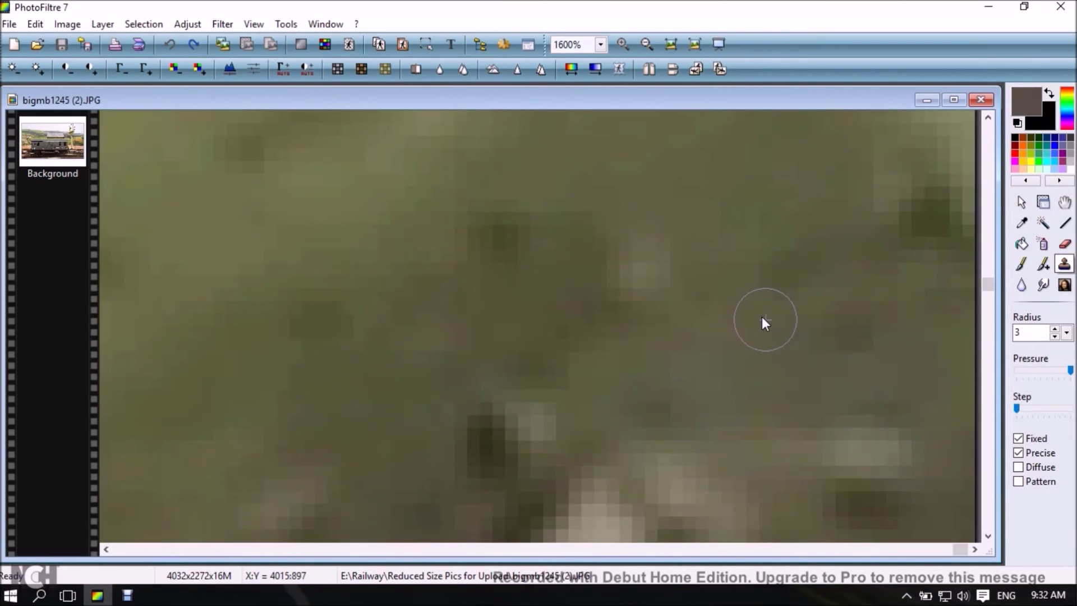
pyautogui.scroll(-3, 761, 316)
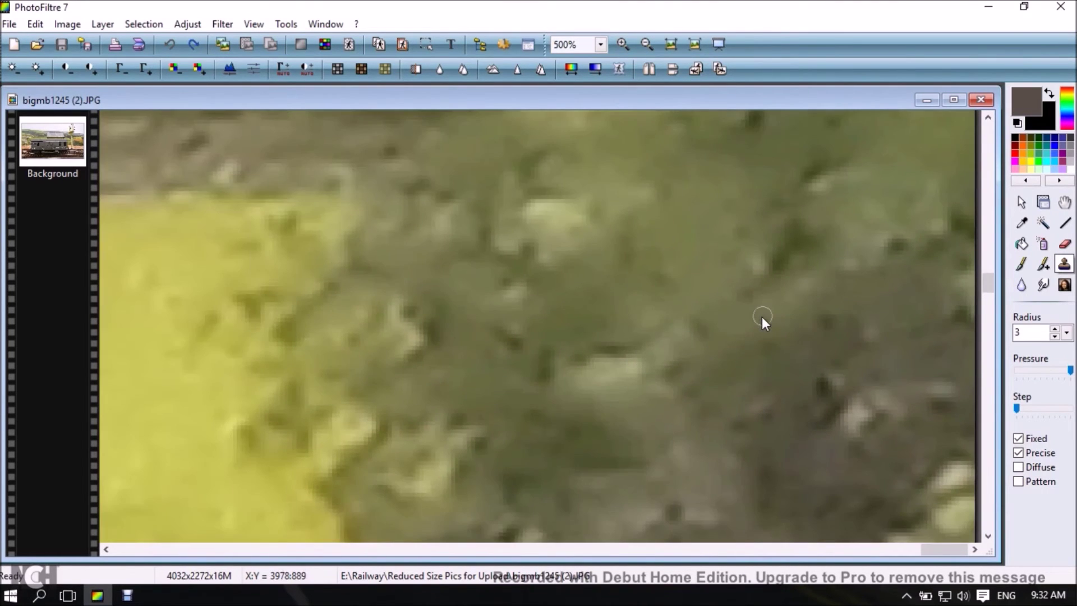
pyautogui.scroll(-6, 762, 316)
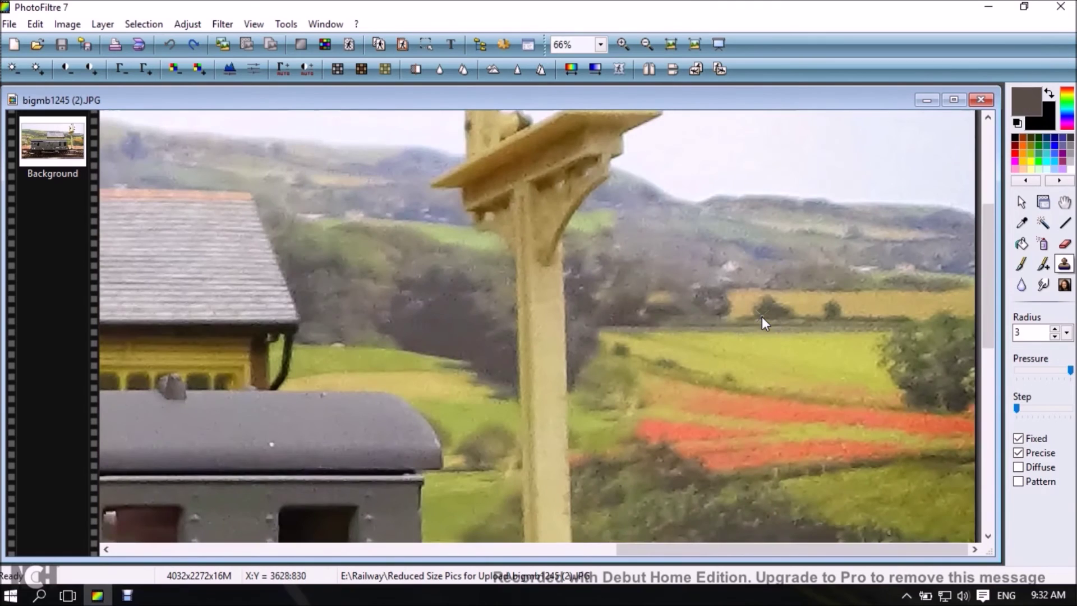
pyautogui.scroll(-3, 762, 316)
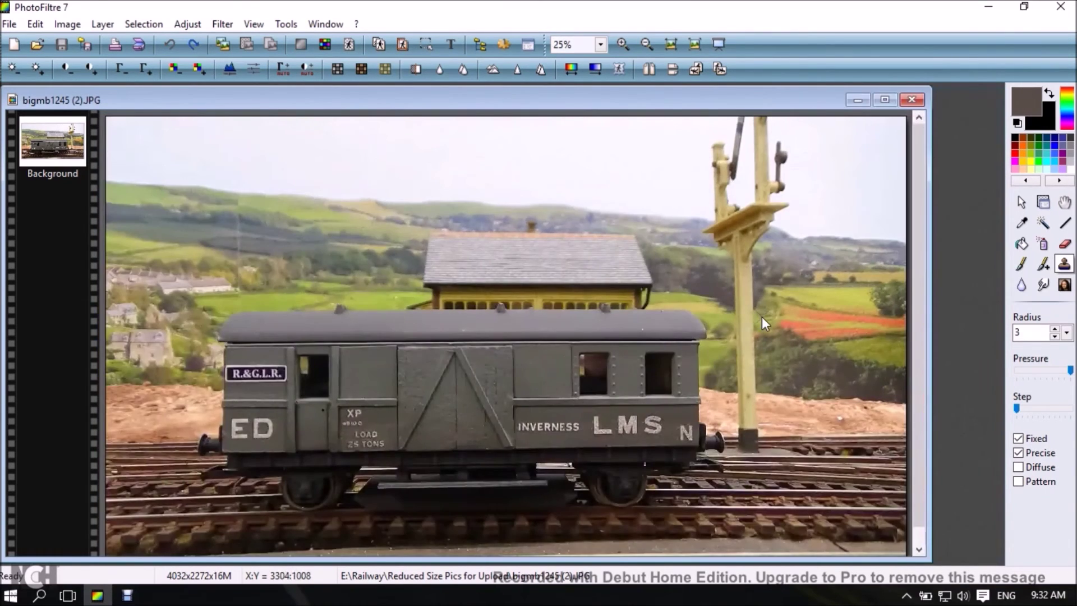
pyautogui.scroll(-1, 762, 316)
pyautogui.scroll(1, 761, 317)
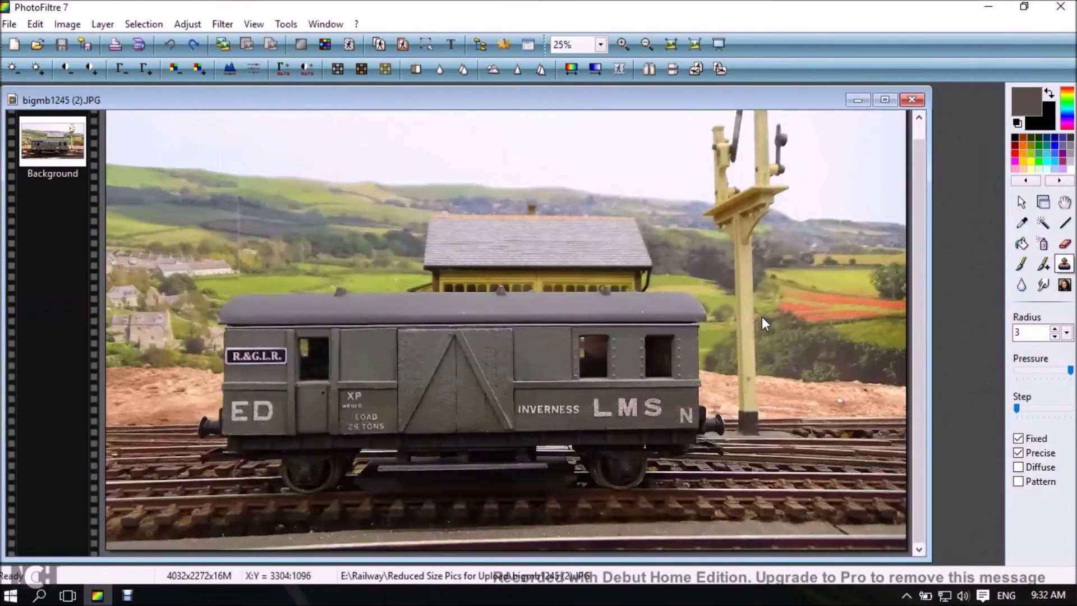
pyautogui.click(1065, 333)
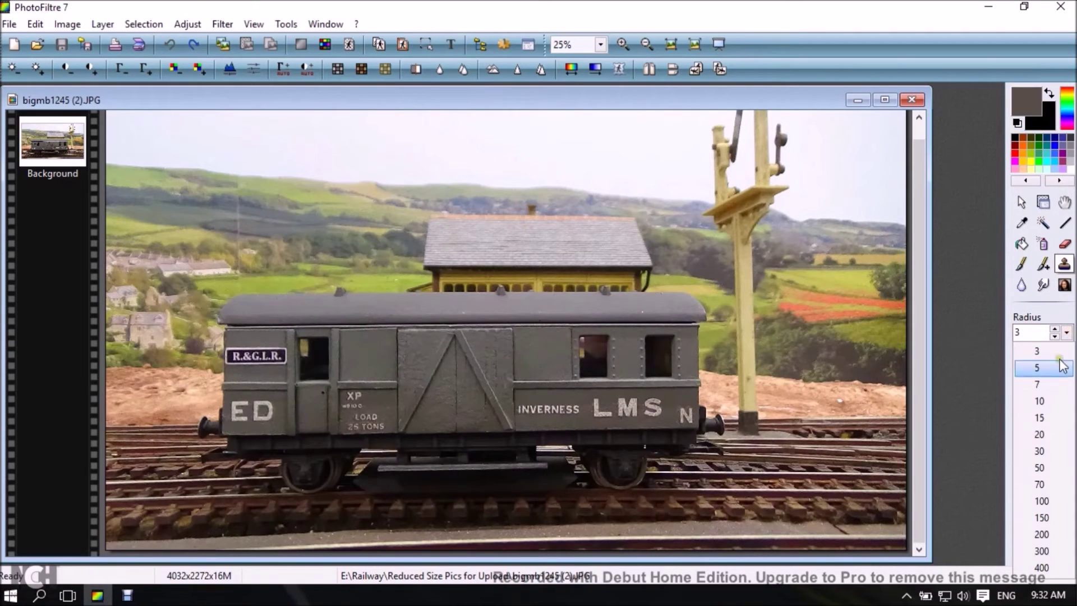
# Set the clone radius to 100 and place the clone source on the signal-box roof.
pyautogui.click(1049, 469)
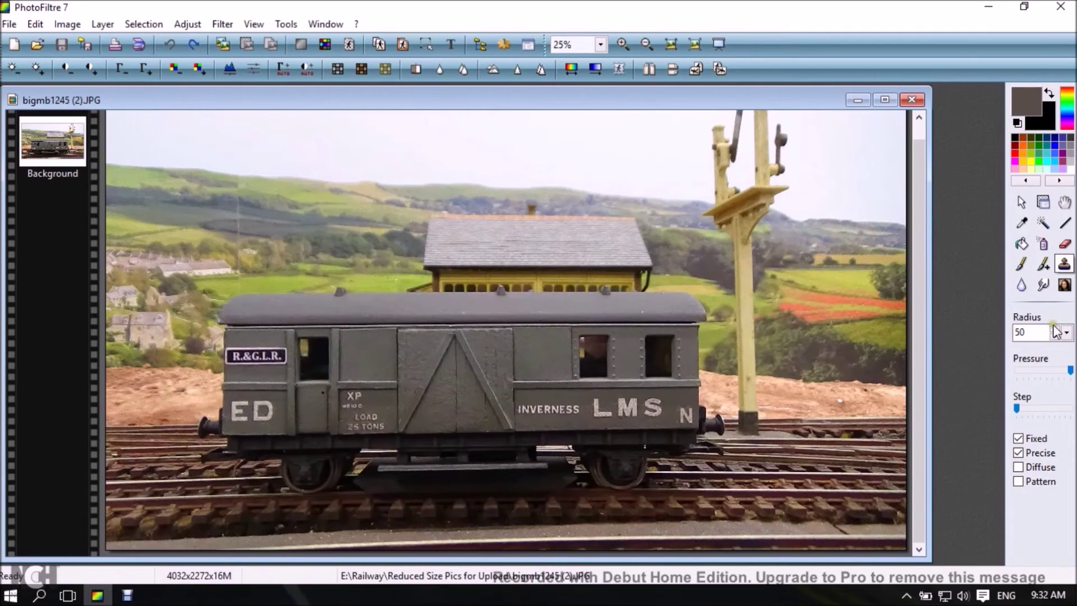
pyautogui.click(1069, 334)
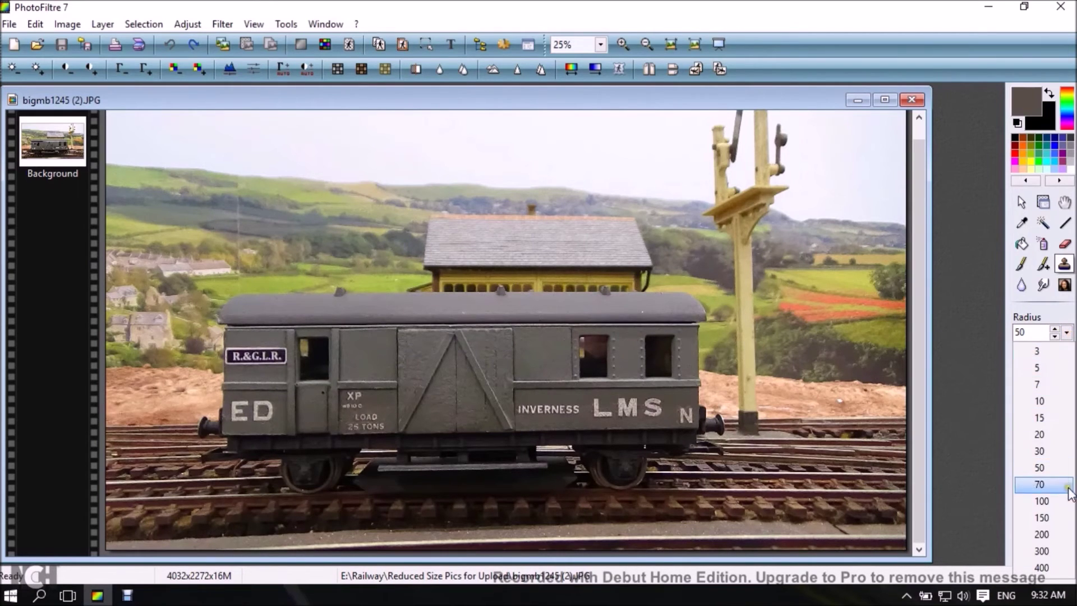
pyautogui.click(1053, 504)
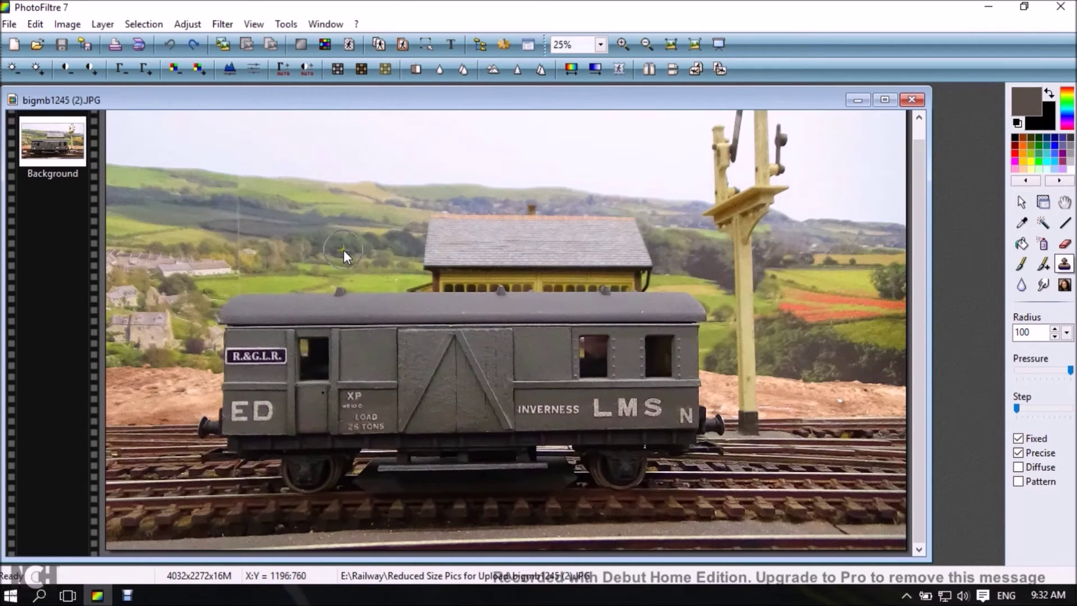
pyautogui.keyDown('ctrl'); pyautogui.click(460, 239); pyautogui.keyUp('ctrl')
# Paint cloned roof texture over the hillside left of the roof, then untick Fixed.
pyautogui.click(416, 241)
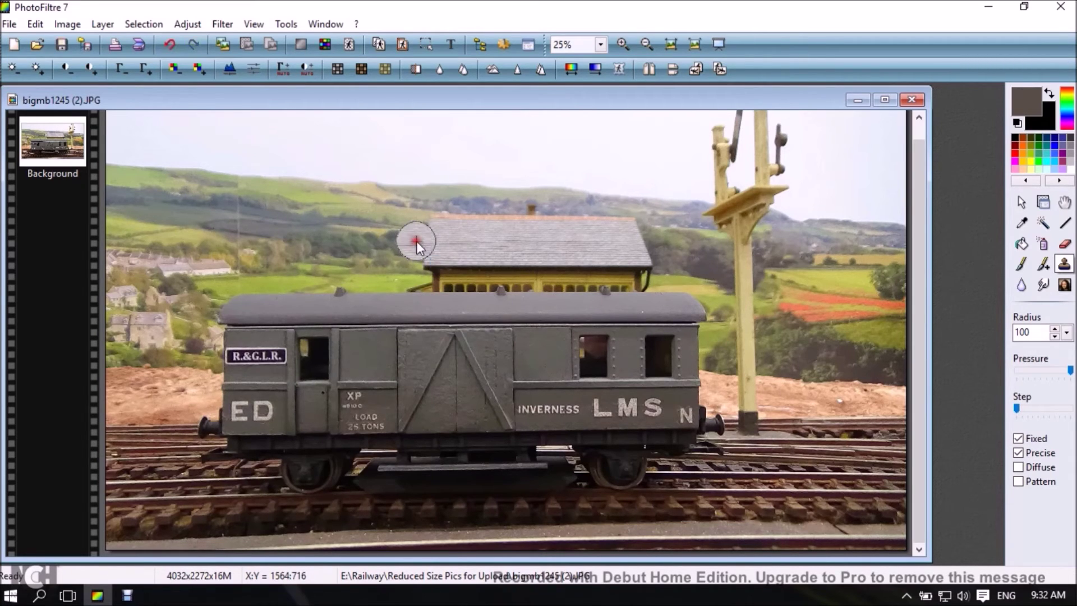
pyautogui.click(415, 251)
pyautogui.click(404, 230)
pyautogui.moveTo(403, 230)
pyautogui.mouseDown()
pyautogui.moveTo(377, 248)
pyautogui.moveTo(382, 228)
pyautogui.moveTo(371, 225)
pyautogui.moveTo(361, 251)
pyautogui.moveTo(524, 240)
pyautogui.mouseUp()
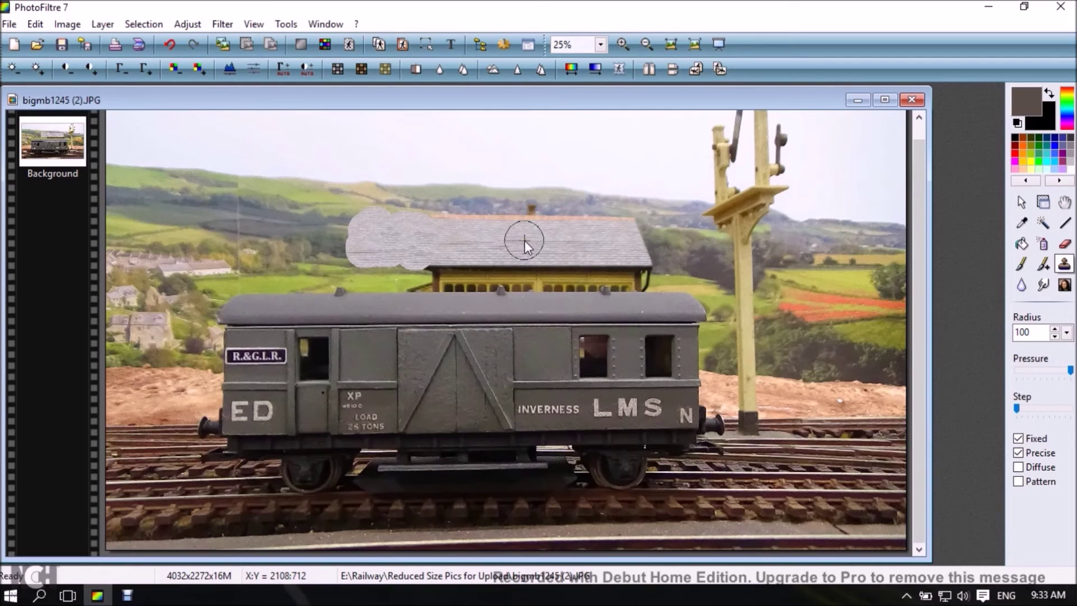
pyautogui.click(1018, 438)
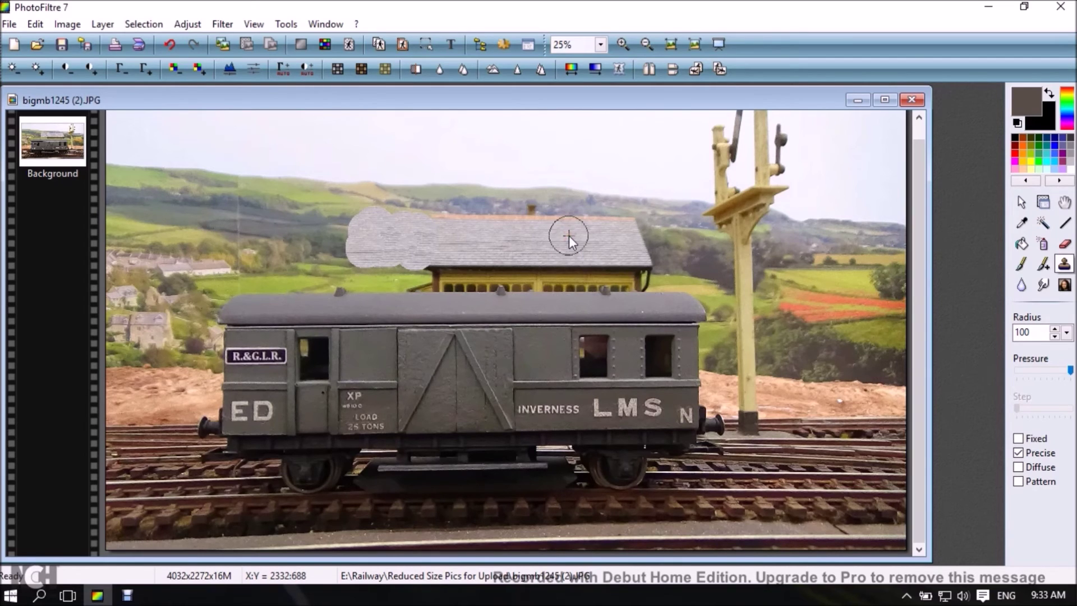
# Take a new roof source and extend cloned roof texture rightward toward the signal post.
pyautogui.keyDown('ctrl'); pyautogui.click(606, 236); pyautogui.keyUp('ctrl')
pyautogui.moveTo(644, 236); pyautogui.dragTo(672, 238)
pyautogui.click(672, 241)
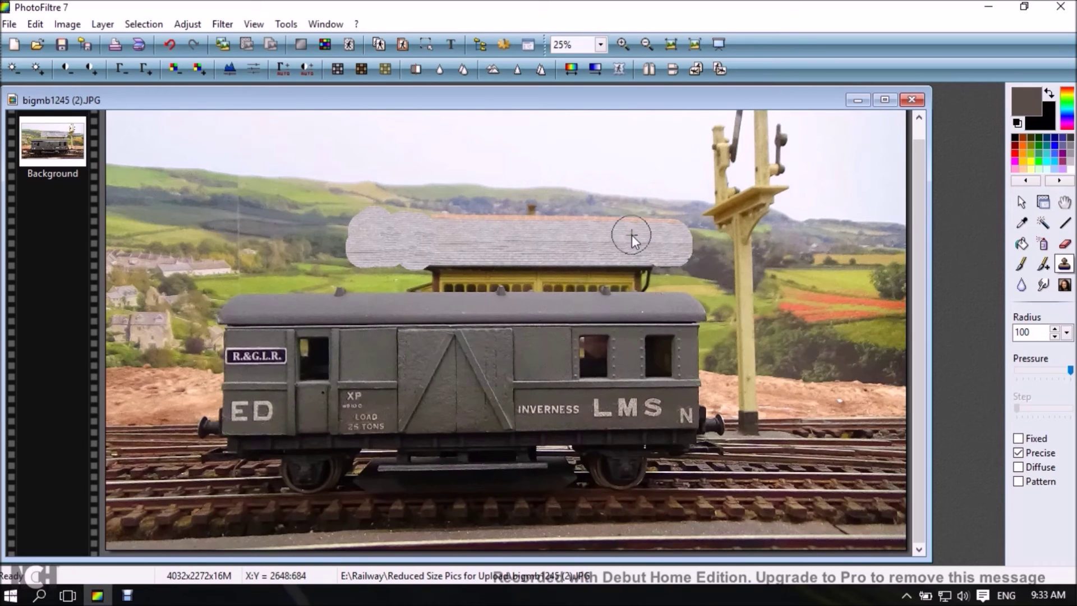
pyautogui.moveTo(668, 241); pyautogui.dragTo(681, 251)
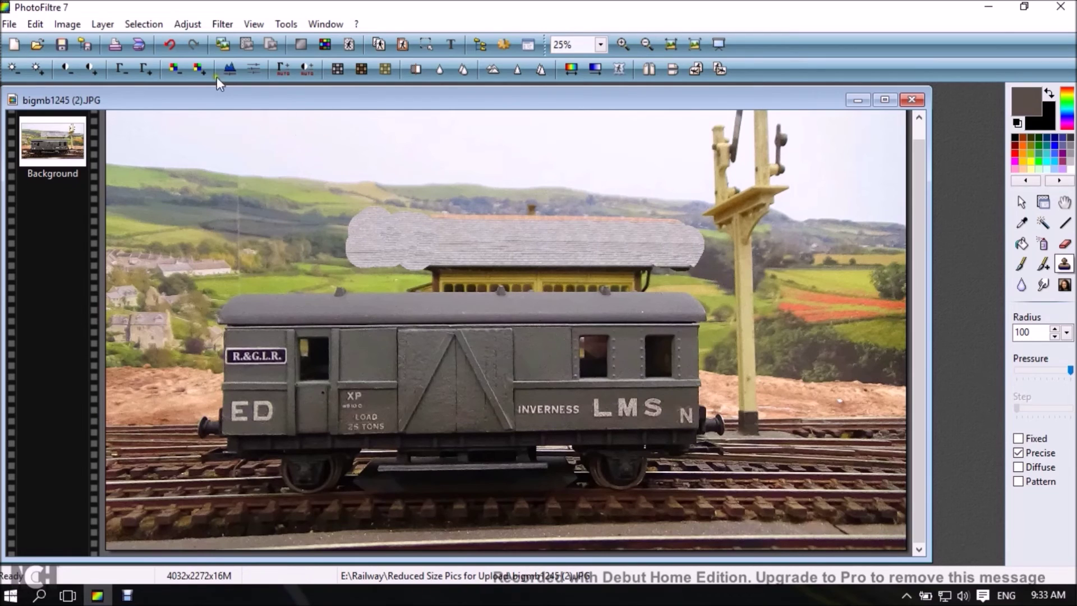
# Undo all nine clone strokes to restore the signal-box roof's original outline.
pyautogui.click(169, 40)
pyautogui.click(169, 40)
pyautogui.click(169, 40)
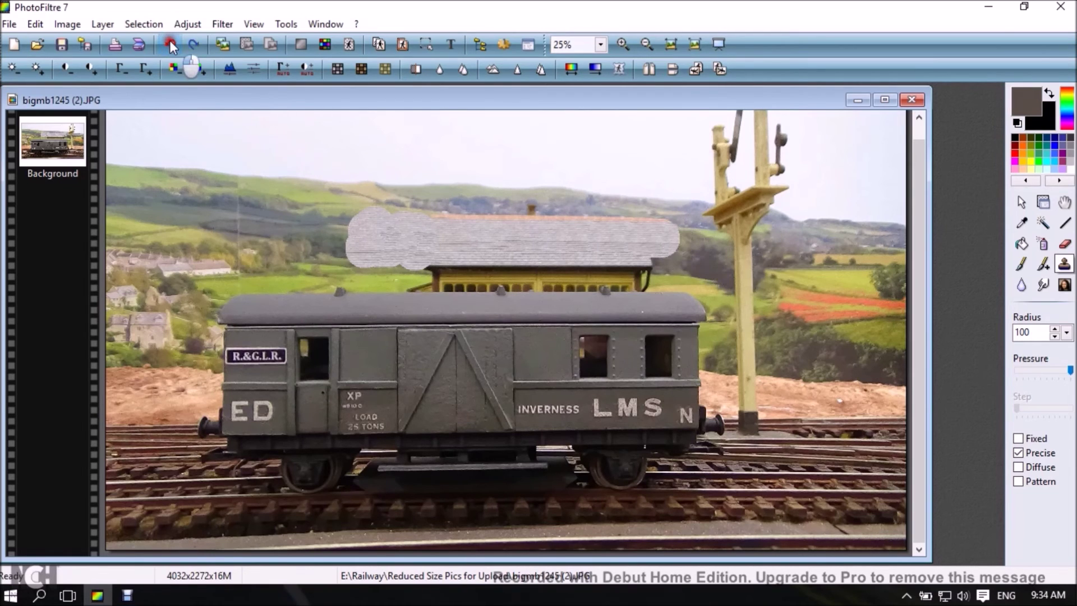
pyautogui.click(169, 41)
pyautogui.click(169, 40)
pyautogui.click(169, 41)
pyautogui.click(169, 40)
pyautogui.click(169, 40)
pyautogui.click(170, 40)
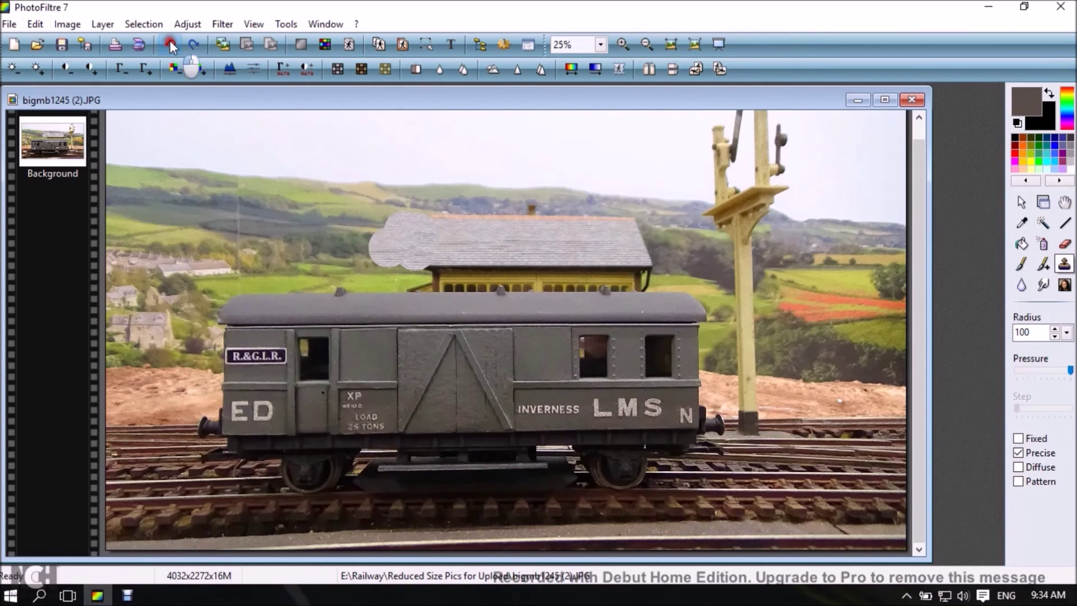
pyautogui.click(170, 40)
pyautogui.click(169, 41)
pyautogui.click(171, 41)
pyautogui.click(170, 41)
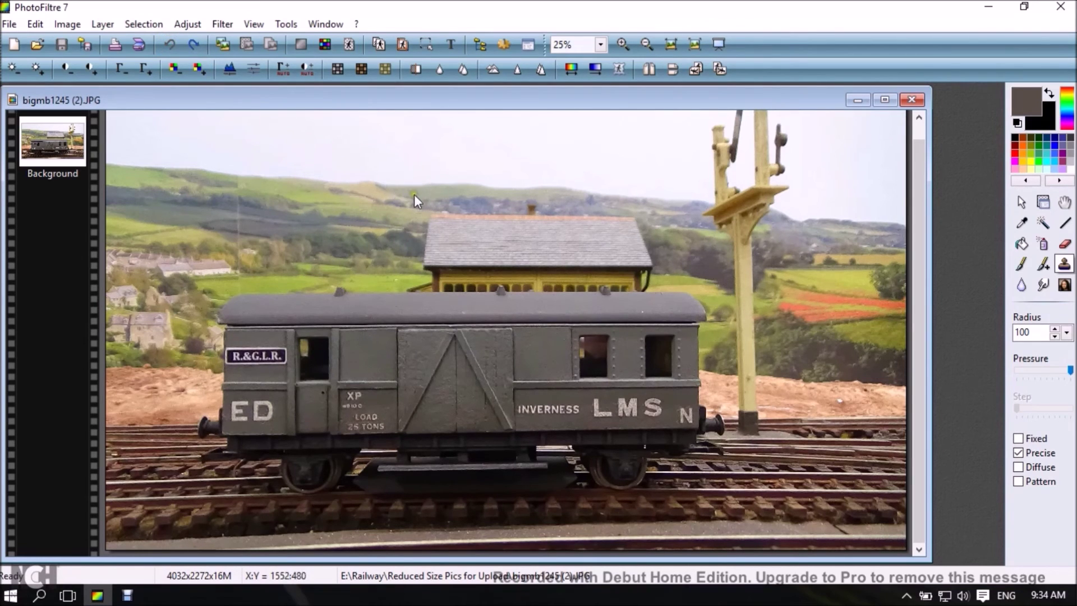
pyautogui.click(1023, 203)
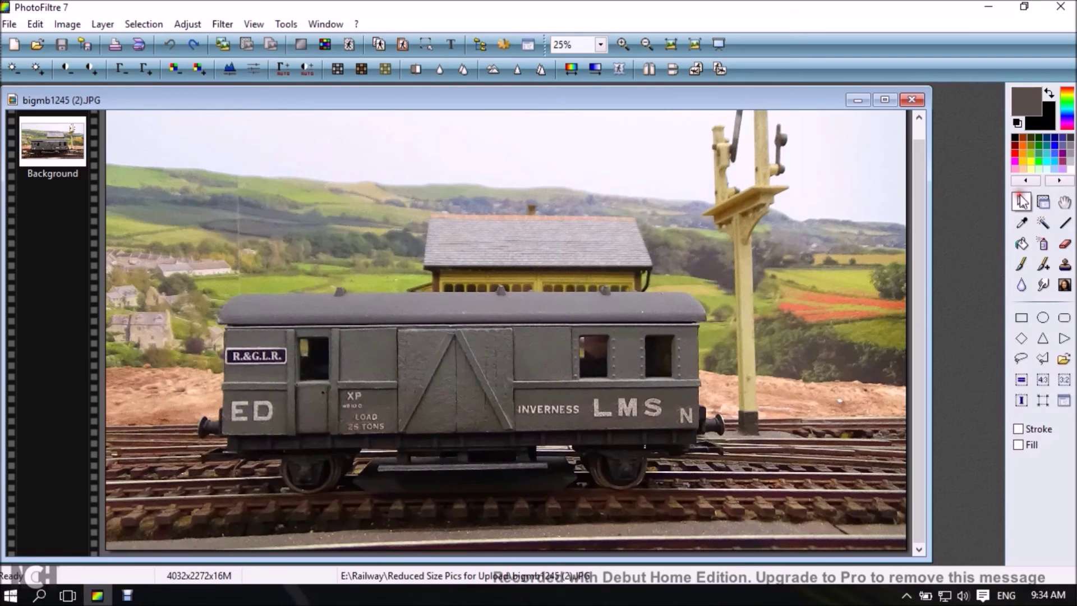
# Outline a slanted four-sided polygon selection over the hillside left of the signal-box roof.
pyautogui.click(1045, 360)
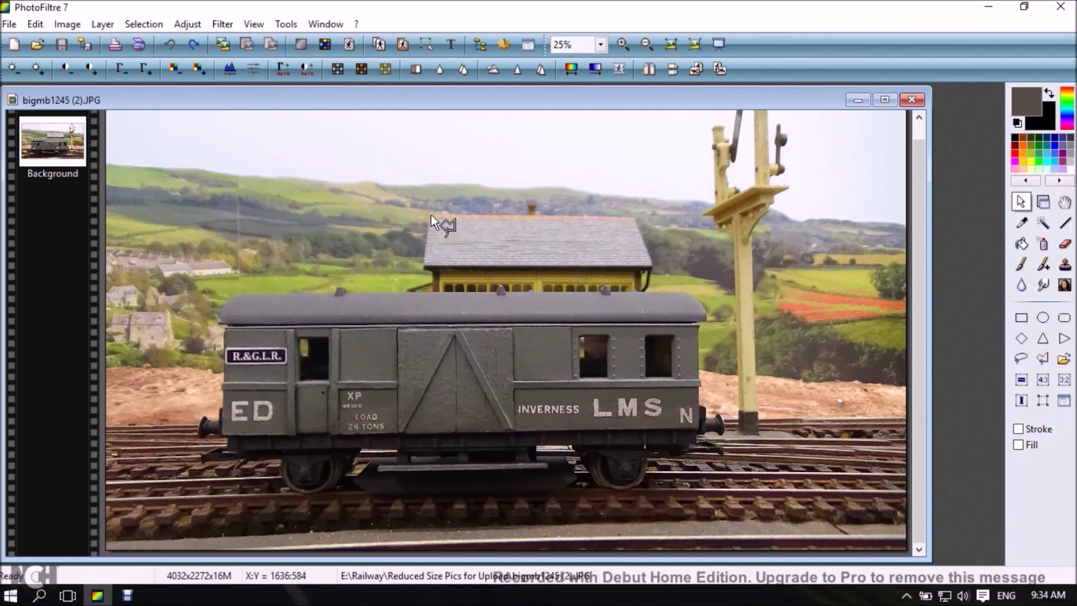
pyautogui.moveTo(430, 214); pyautogui.dragTo(330, 214)
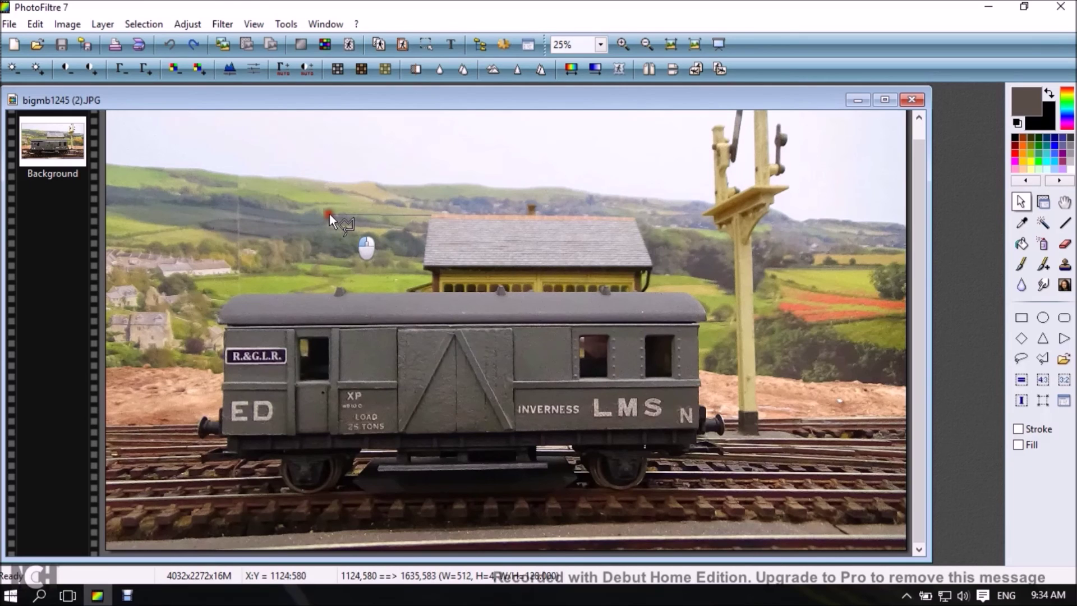
pyautogui.moveTo(329, 213); pyautogui.dragTo(311, 239)
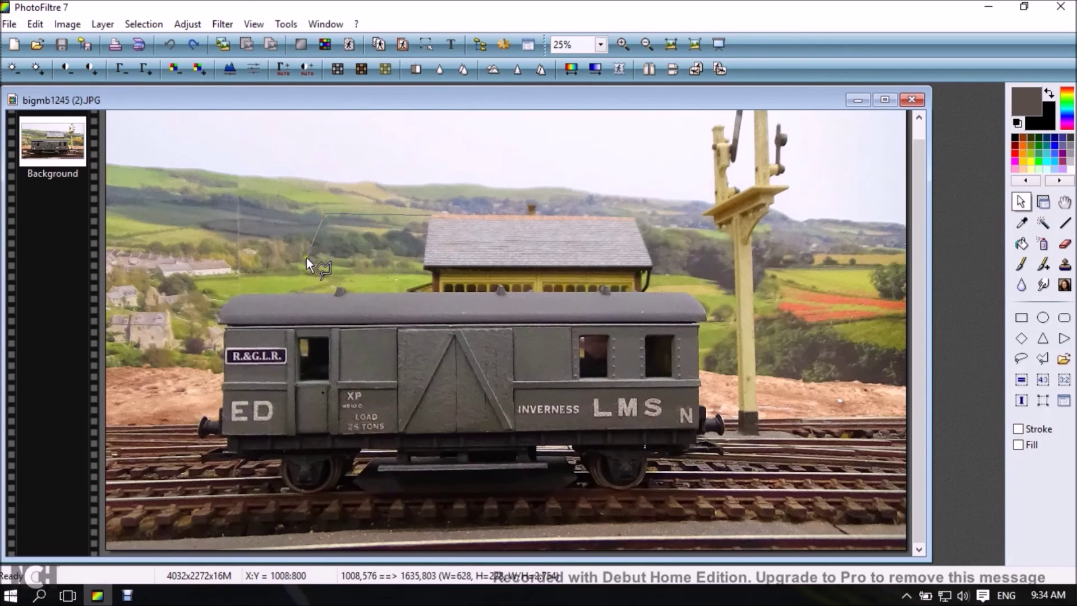
pyautogui.moveTo(306, 257); pyautogui.dragTo(304, 259)
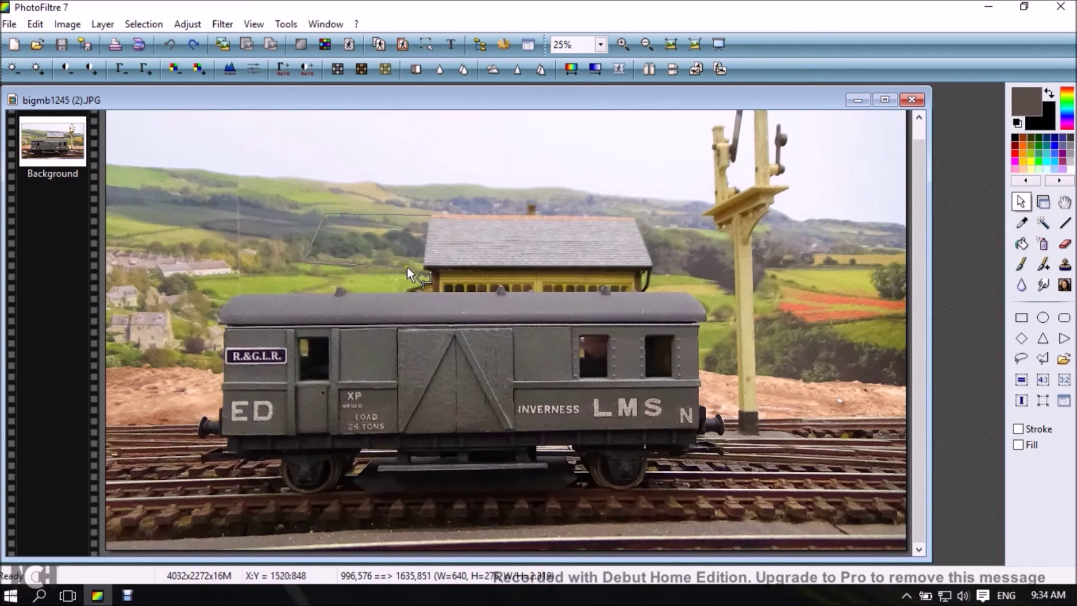
pyautogui.moveTo(423, 267); pyautogui.dragTo(426, 244)
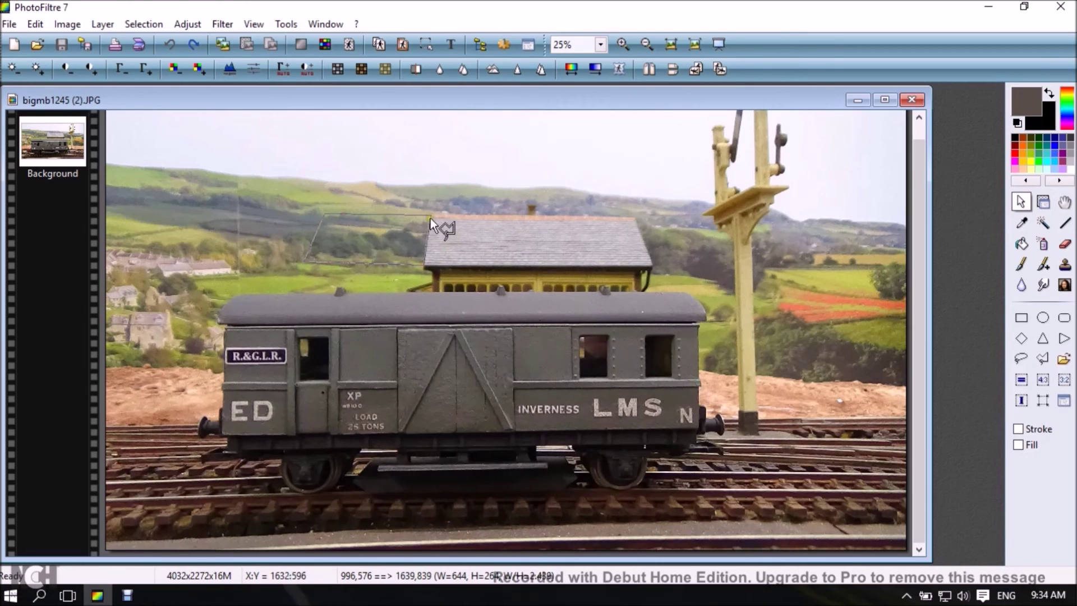
pyautogui.moveTo(431, 216); pyautogui.dragTo(430, 216)
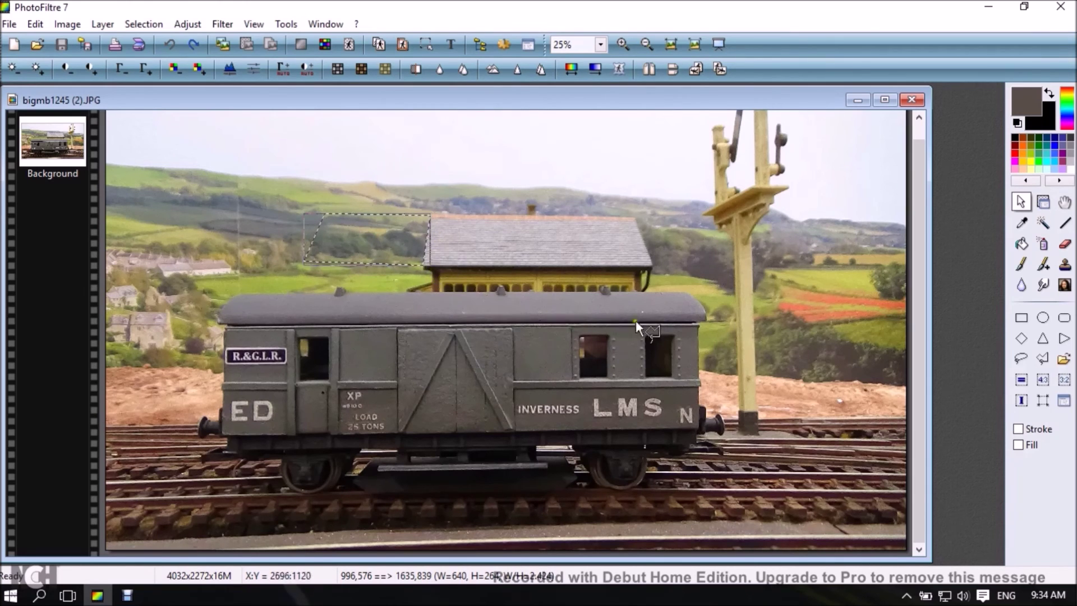
pyautogui.click(1063, 264)
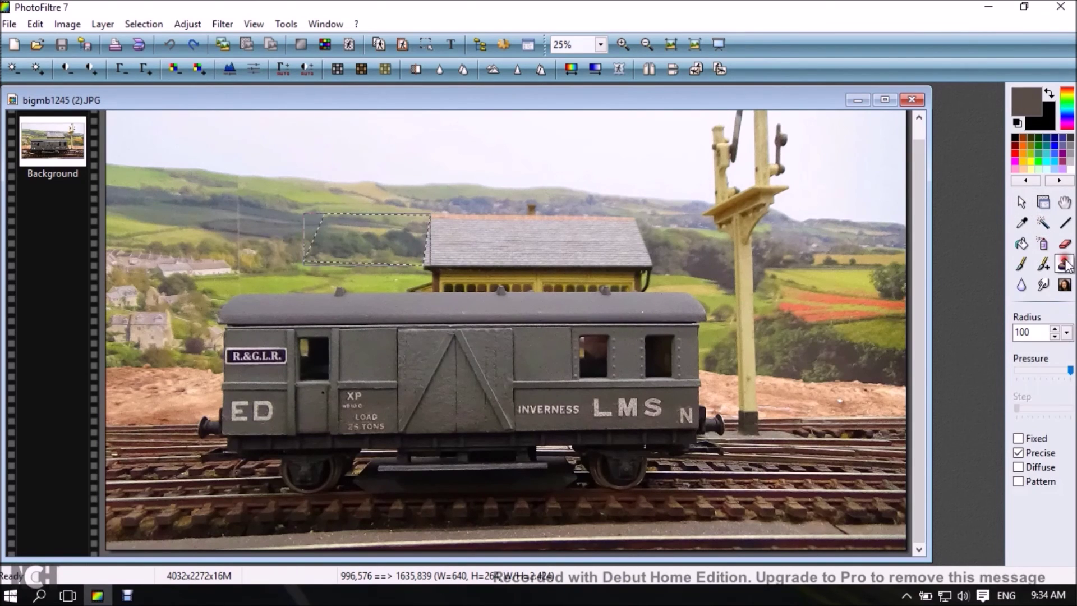
# Clone slate tiles from two spots on the existing roof to fill the polygon selection.
pyautogui.keyDown('ctrl'); pyautogui.click(493, 240); pyautogui.keyUp('ctrl')
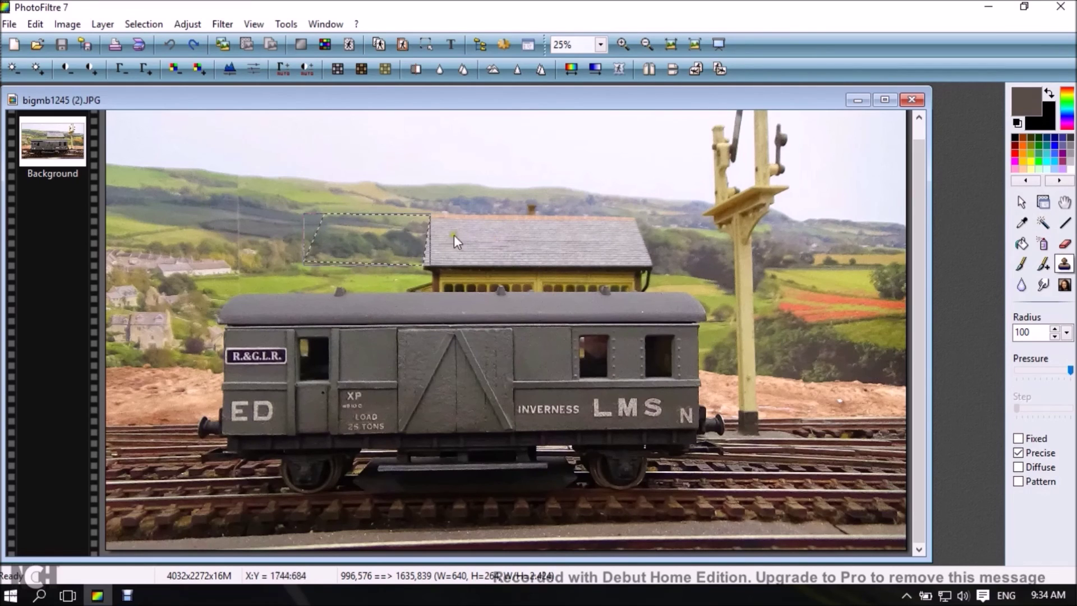
pyautogui.moveTo(421, 237)
pyautogui.mouseDown()
pyautogui.moveTo(386, 244)
pyautogui.moveTo(406, 225)
pyautogui.moveTo(361, 221)
pyautogui.moveTo(359, 243)
pyautogui.moveTo(379, 241)
pyautogui.mouseUp()
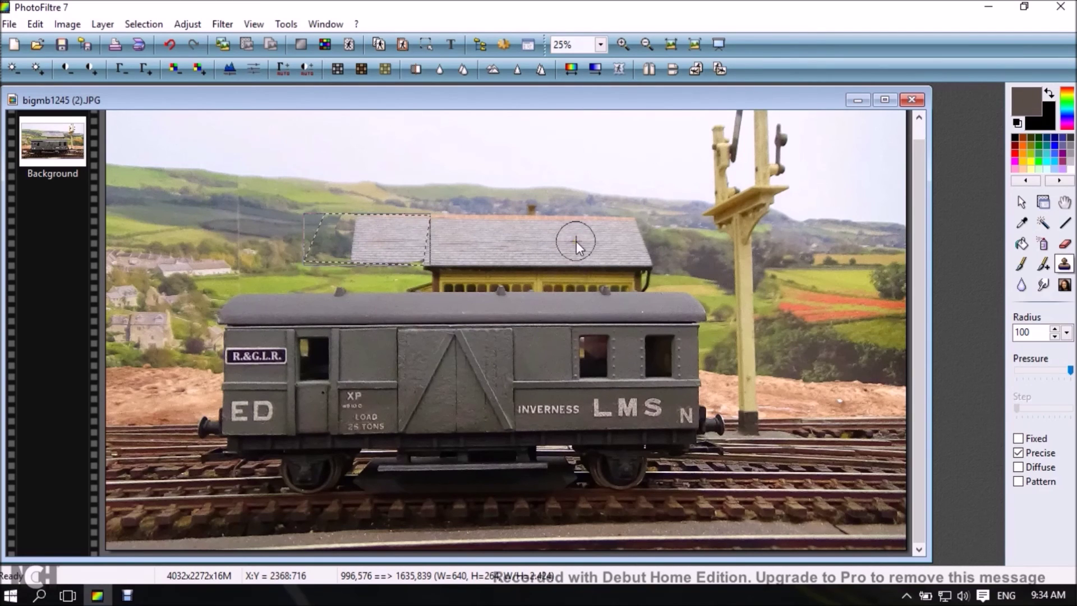
pyautogui.keyDown('ctrl'); pyautogui.click(539, 234); pyautogui.keyUp('ctrl')
pyautogui.moveTo(372, 234)
pyautogui.mouseDown()
pyautogui.moveTo(329, 227)
pyautogui.moveTo(309, 254)
pyautogui.moveTo(427, 249)
pyautogui.moveTo(395, 255)
pyautogui.moveTo(383, 235)
pyautogui.moveTo(396, 192)
pyautogui.moveTo(405, 194)
pyautogui.moveTo(382, 143)
pyautogui.moveTo(326, 167)
pyautogui.moveTo(360, 197)
pyautogui.moveTo(284, 169)
pyautogui.moveTo(411, 155)
pyautogui.moveTo(390, 206)
pyautogui.moveTo(407, 244)
pyautogui.moveTo(318, 237)
pyautogui.moveTo(363, 252)
pyautogui.moveTo(396, 244)
pyautogui.moveTo(375, 238)
pyautogui.mouseUp()
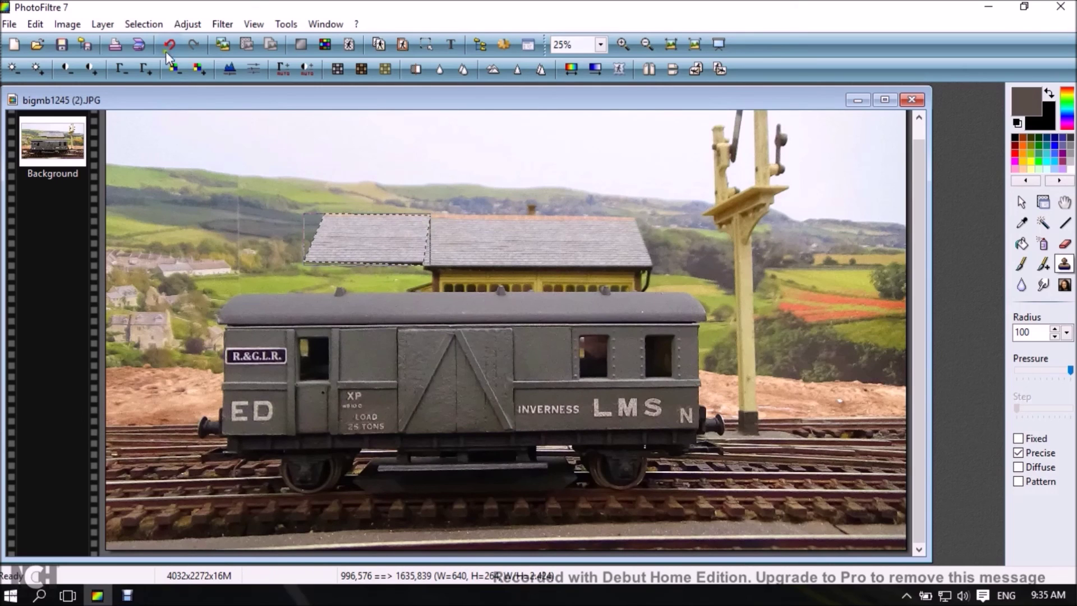
# Hide the polygon selection outline using Selection > Hide selection.
pyautogui.click(140, 24)
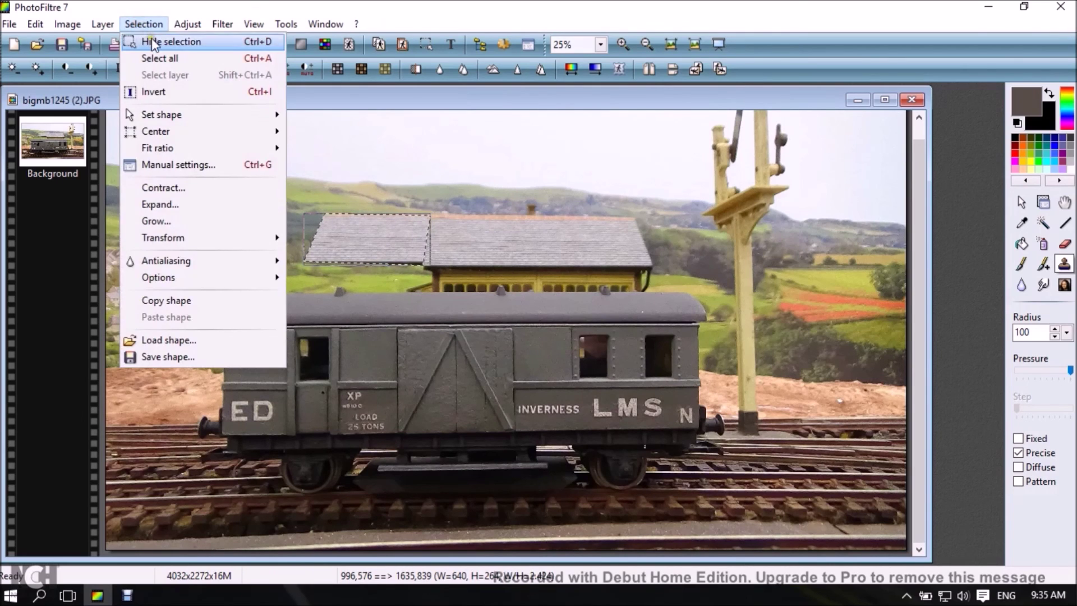
pyautogui.click(152, 43)
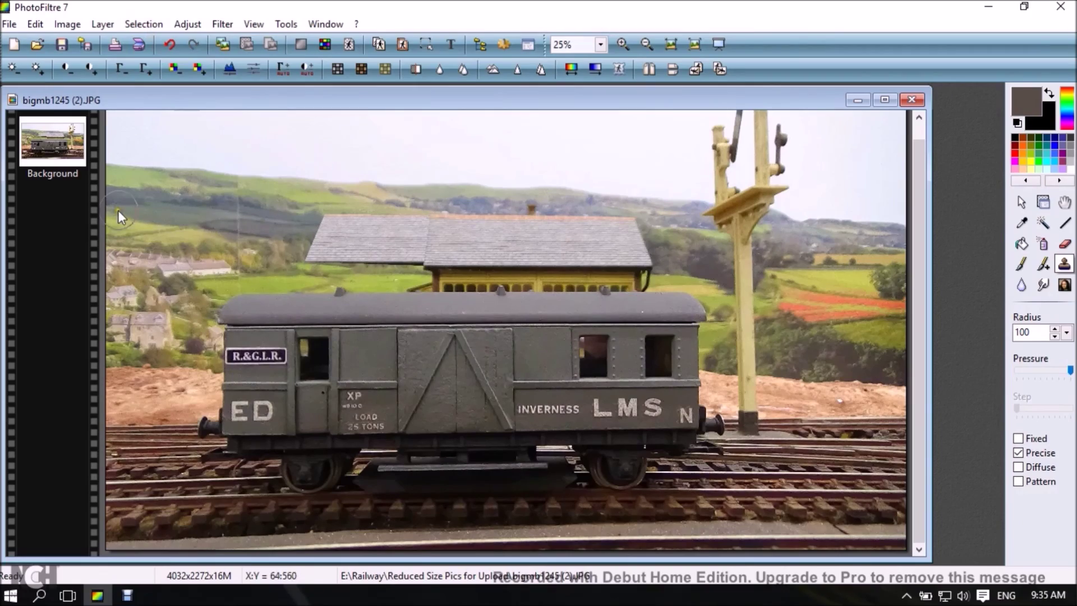